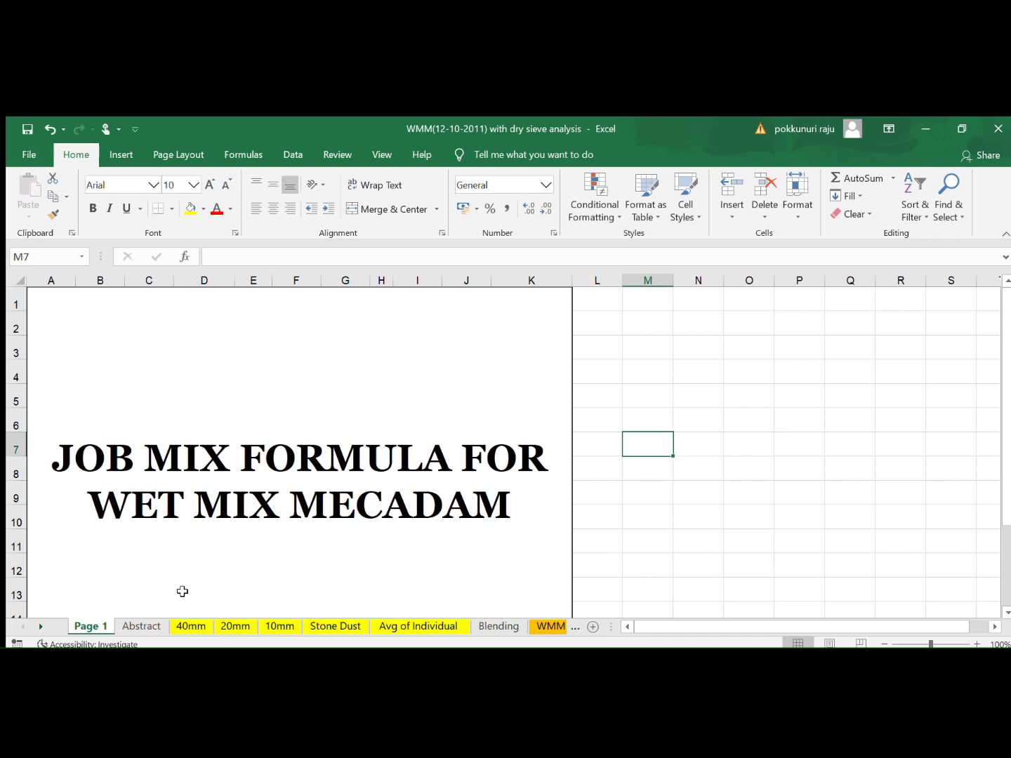
- Open the 40mm sheet and examine the sieve sizes from 53 to 0.075 mm and the tables for all four samples
{"action": "left_click", "coordinate": [184, 626]}
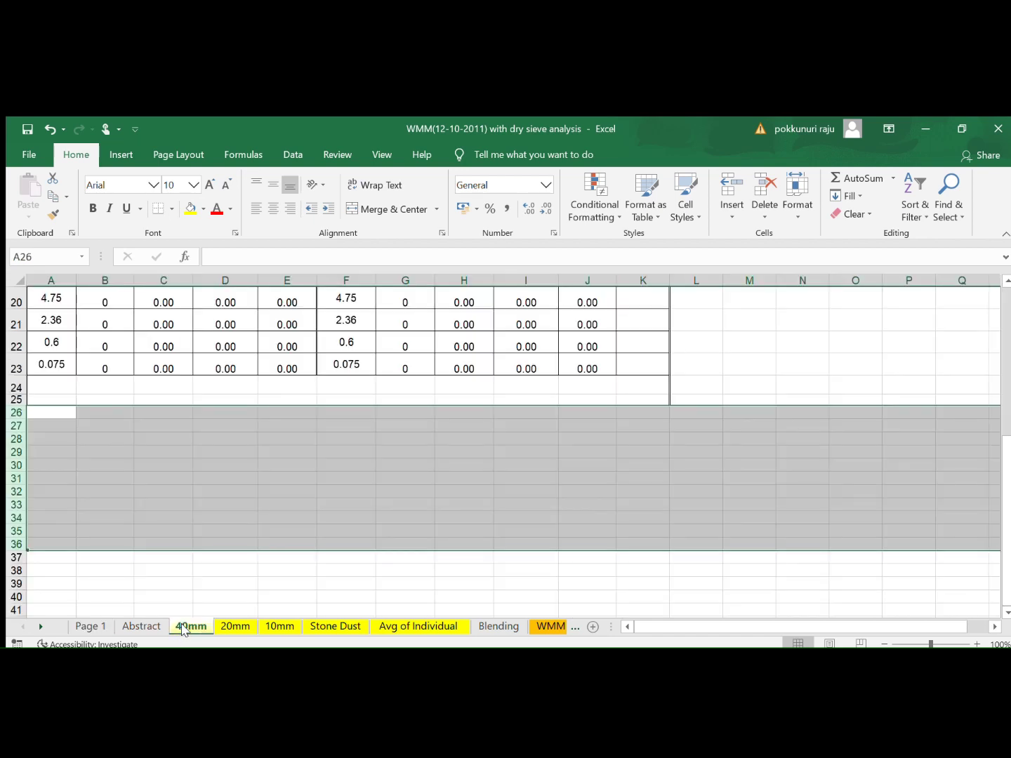
{"action": "scroll", "coordinate": [218, 520], "scroll_direction": "up", "scroll_amount": 7}
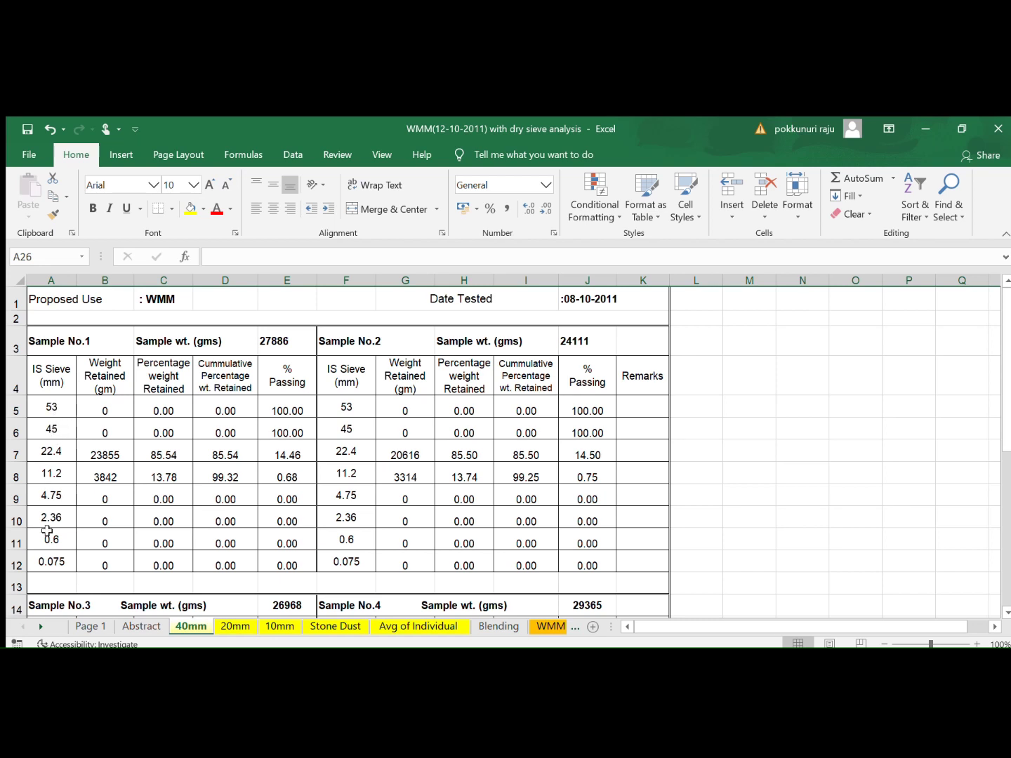
{"action": "left_click", "coordinate": [36, 410]}
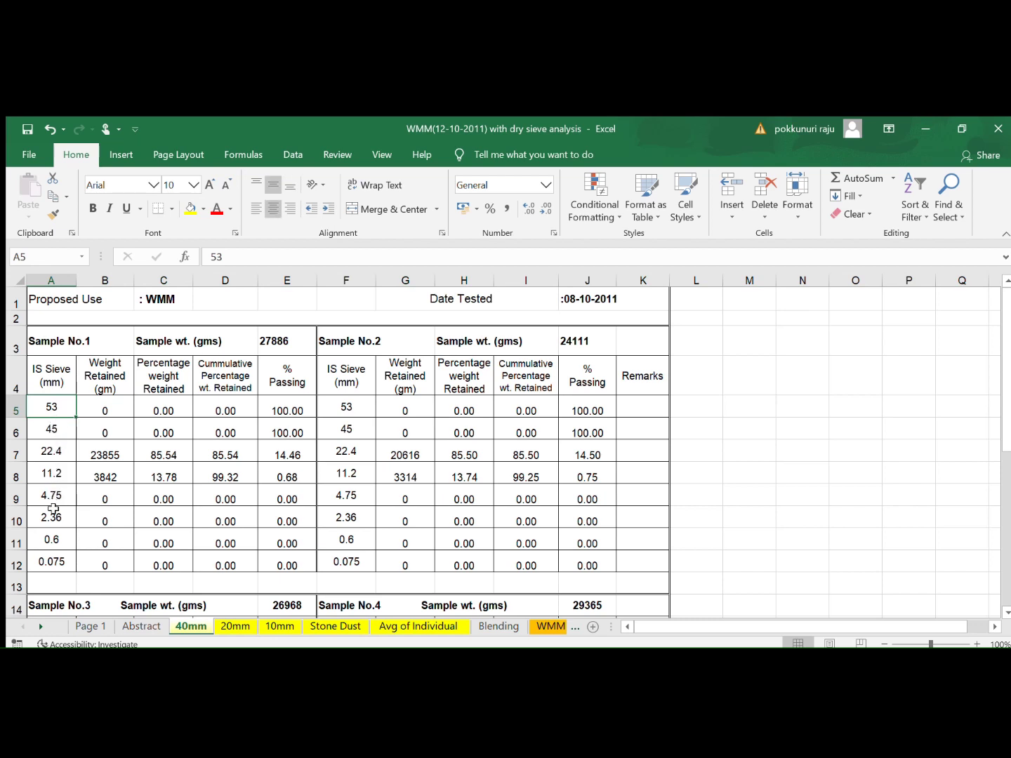
{"action": "left_click", "coordinate": [56, 563]}
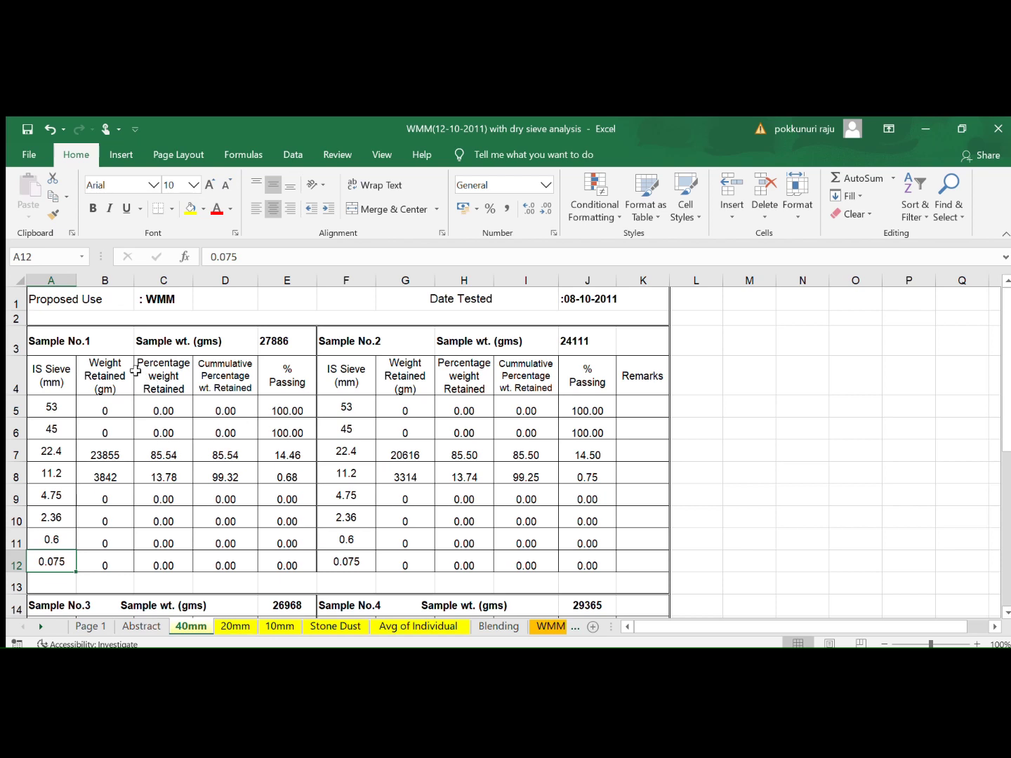
{"action": "scroll", "coordinate": [219, 479], "scroll_direction": "down", "scroll_amount": 3}
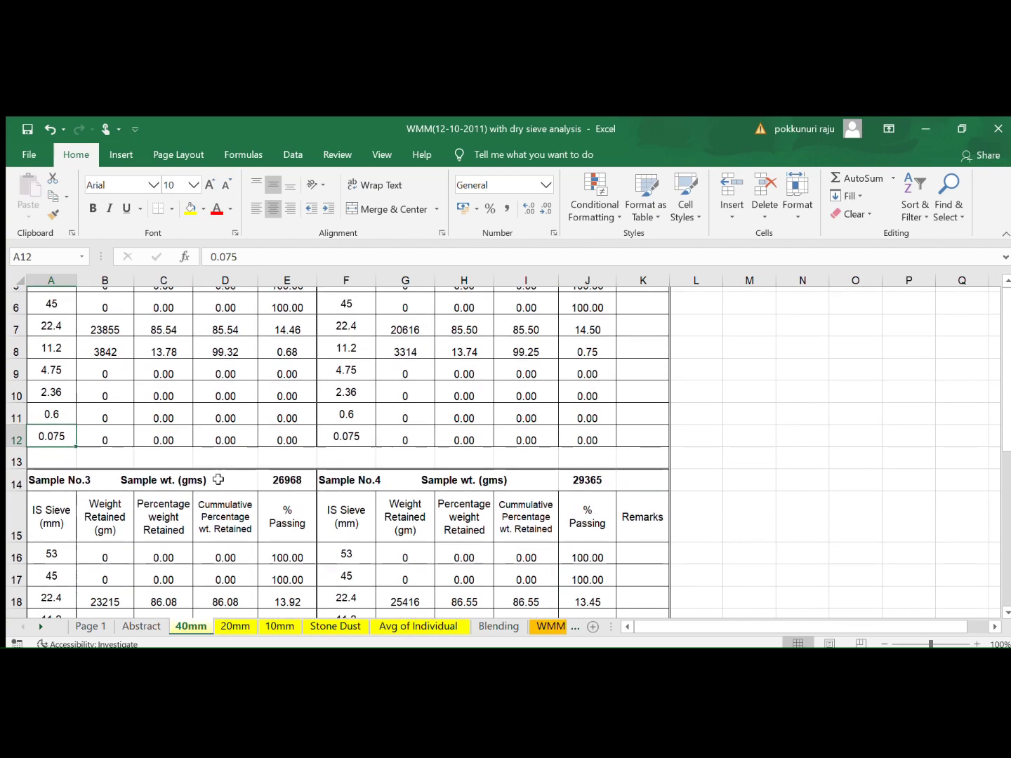
{"action": "scroll", "coordinate": [217, 478], "scroll_direction": "down", "scroll_amount": 1}
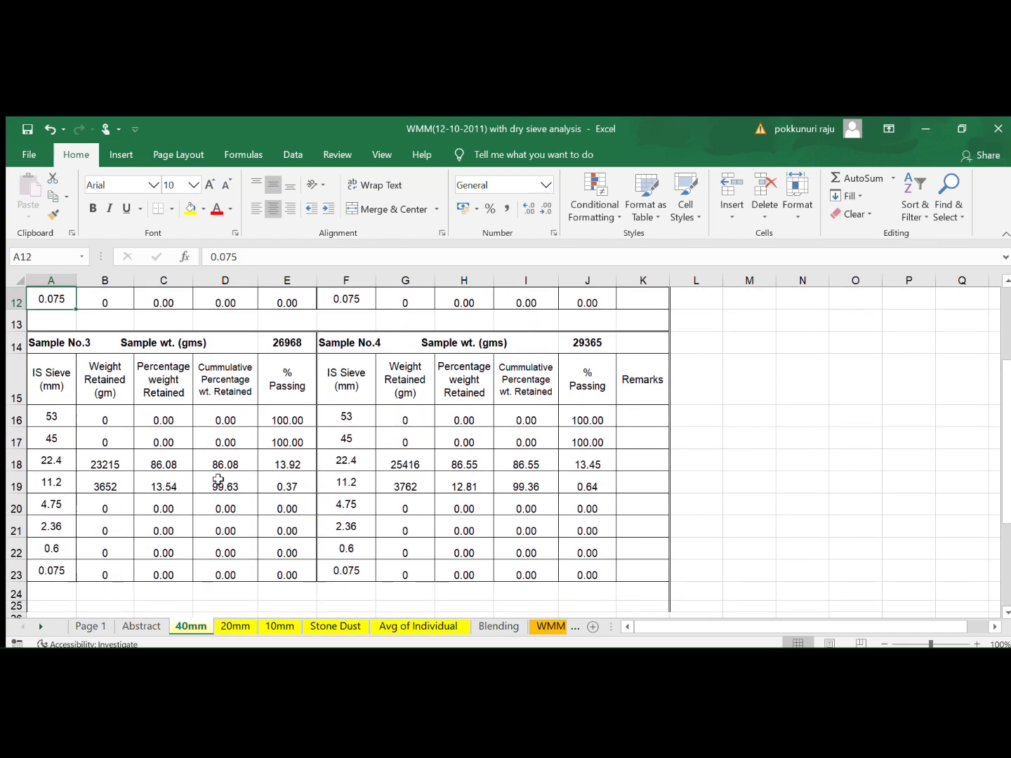
{"action": "scroll", "coordinate": [218, 479], "scroll_direction": "up", "scroll_amount": 4}
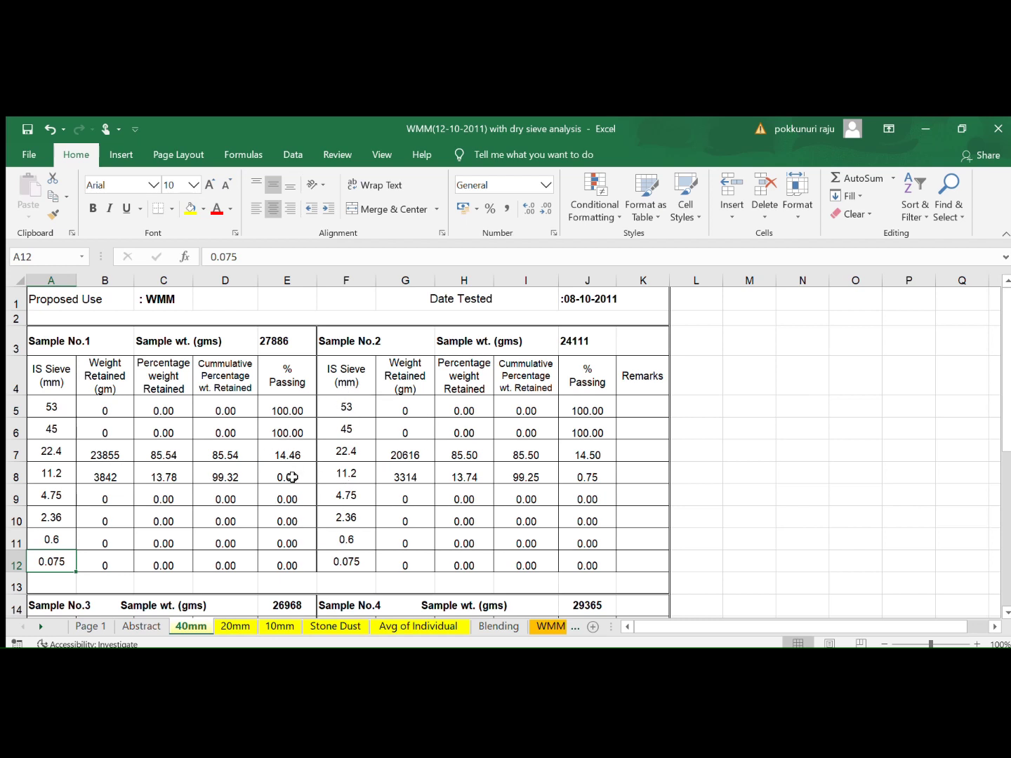
- Open the 20mm sheet and examine the sieve analysis of Samples 1 and 2 from the 53 mm to the 0.075 mm sieve
{"action": "left_click", "coordinate": [226, 628]}
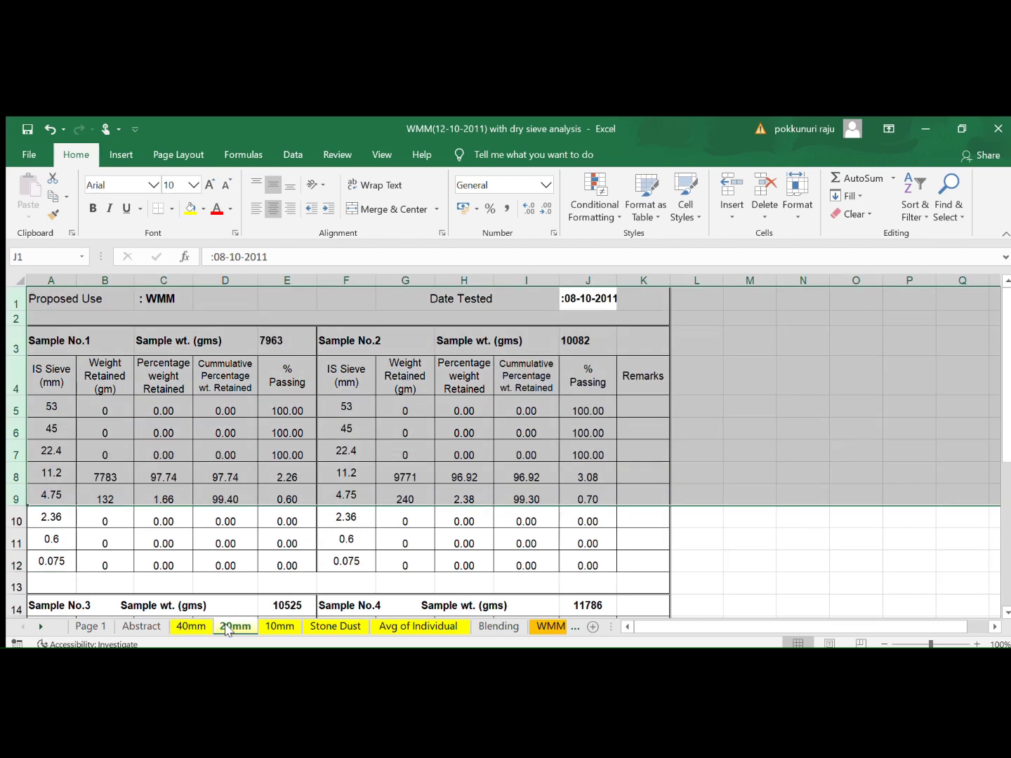
{"action": "left_click", "coordinate": [230, 526]}
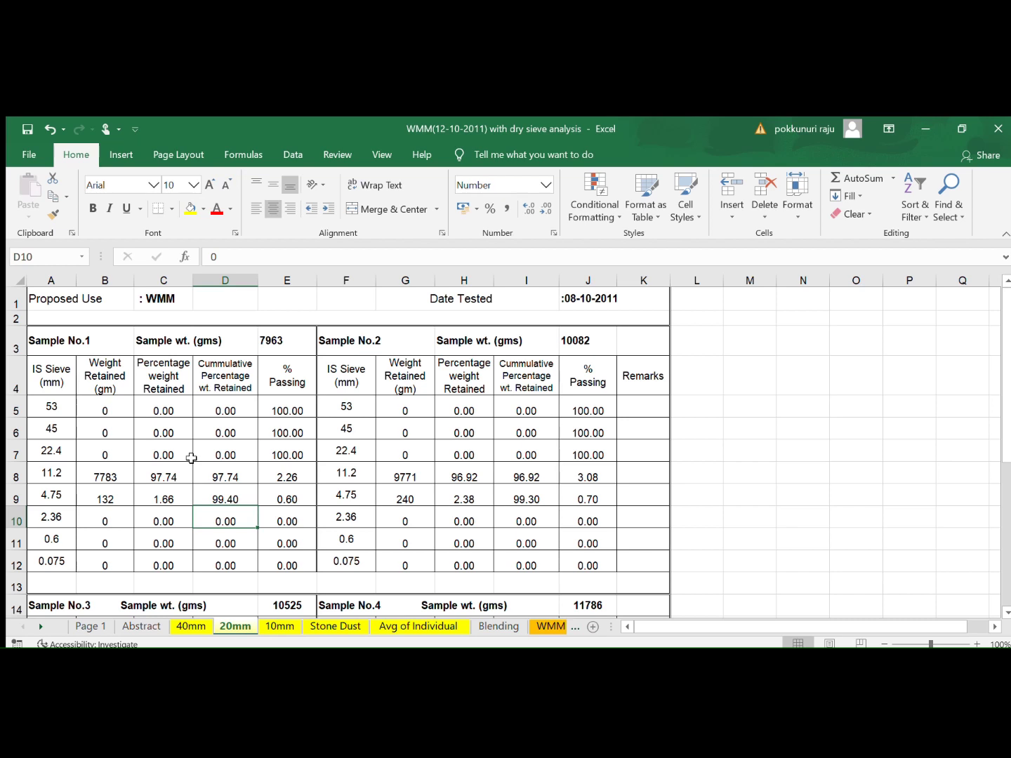
{"action": "left_click", "coordinate": [54, 407]}
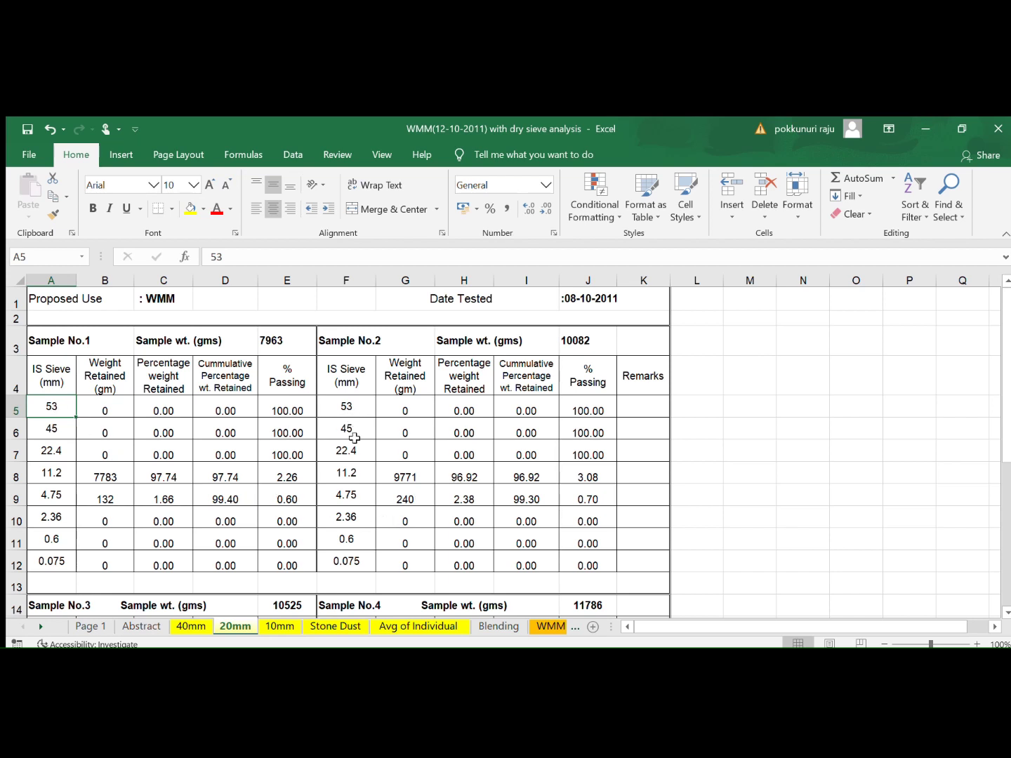
{"action": "left_click", "coordinate": [355, 563]}
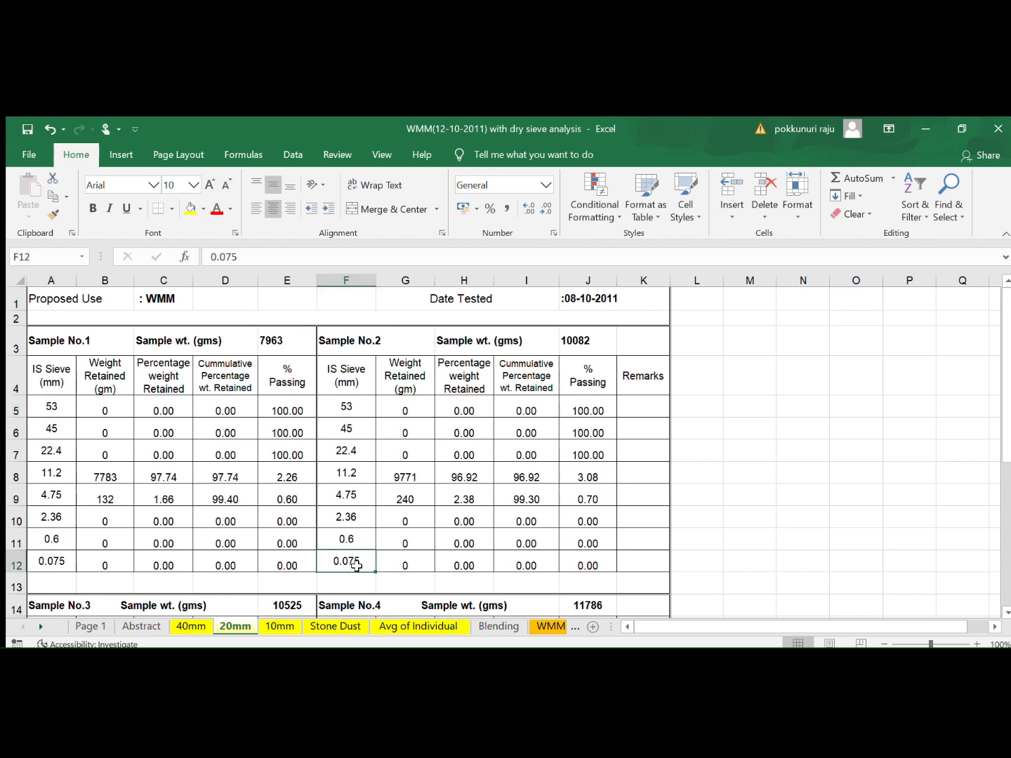
- Examine Sample No.1's passing percentages for the 11.2 and 0.075 mm sieves on the 10mm sheet, and view the Stone Dust sheet
{"action": "left_click", "coordinate": [282, 625]}
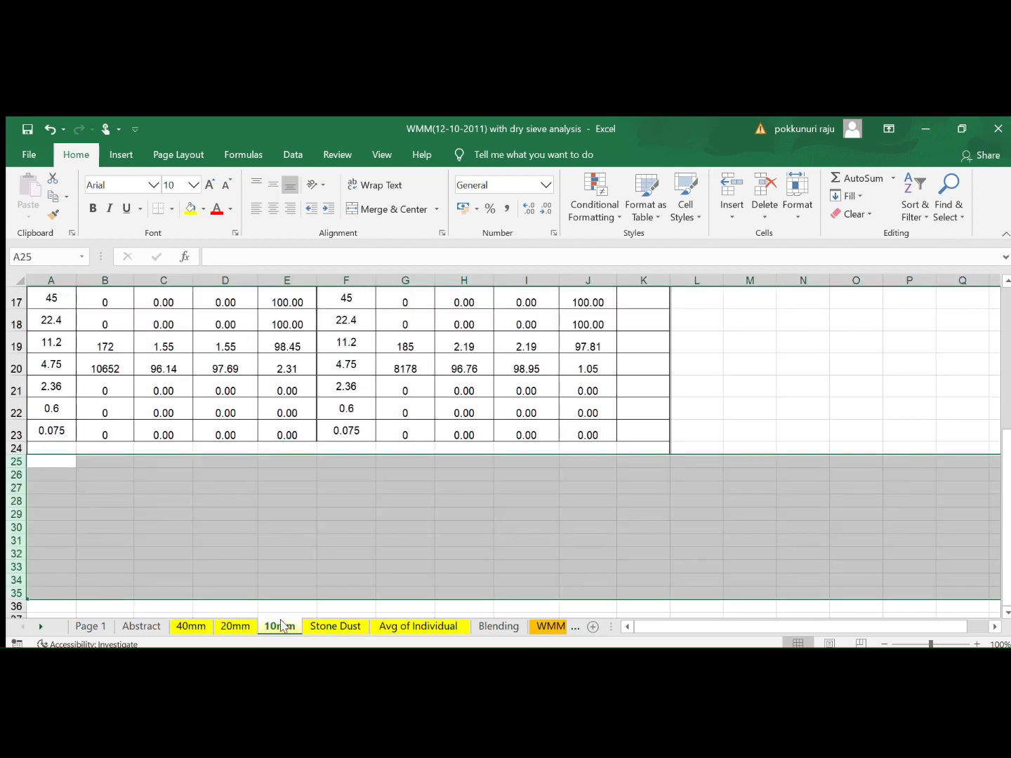
{"action": "scroll", "coordinate": [219, 460], "scroll_direction": "up", "scroll_amount": 5}
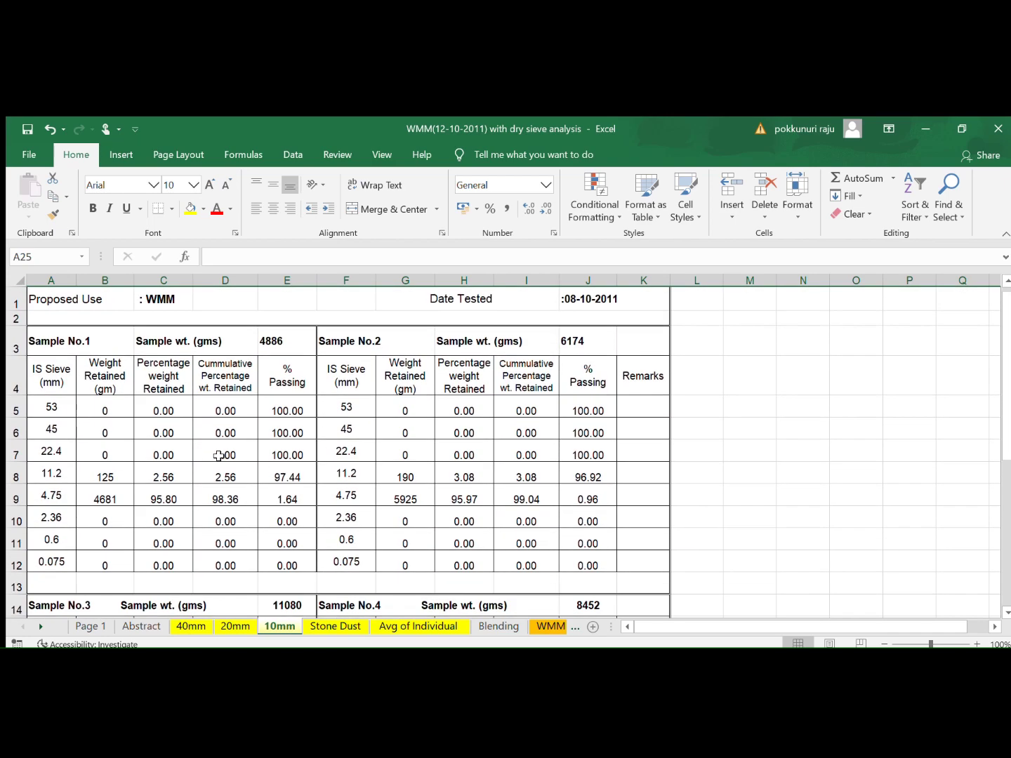
{"action": "left_click", "coordinate": [51, 405]}
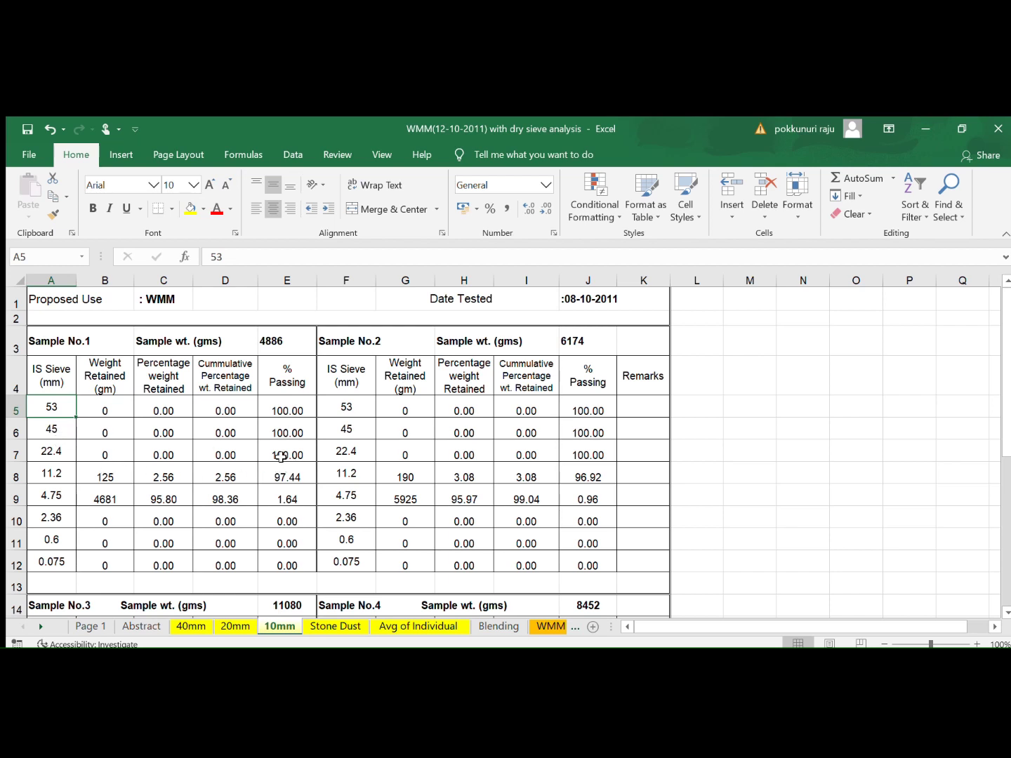
{"action": "left_click", "coordinate": [49, 471]}
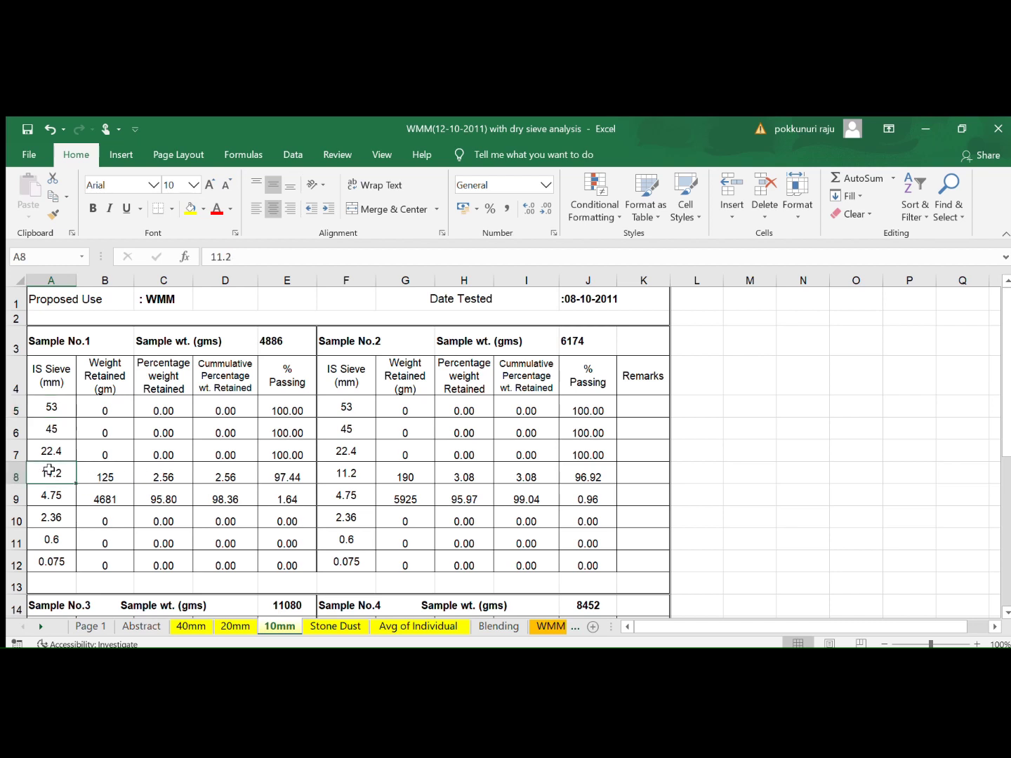
{"action": "left_click", "coordinate": [267, 477]}
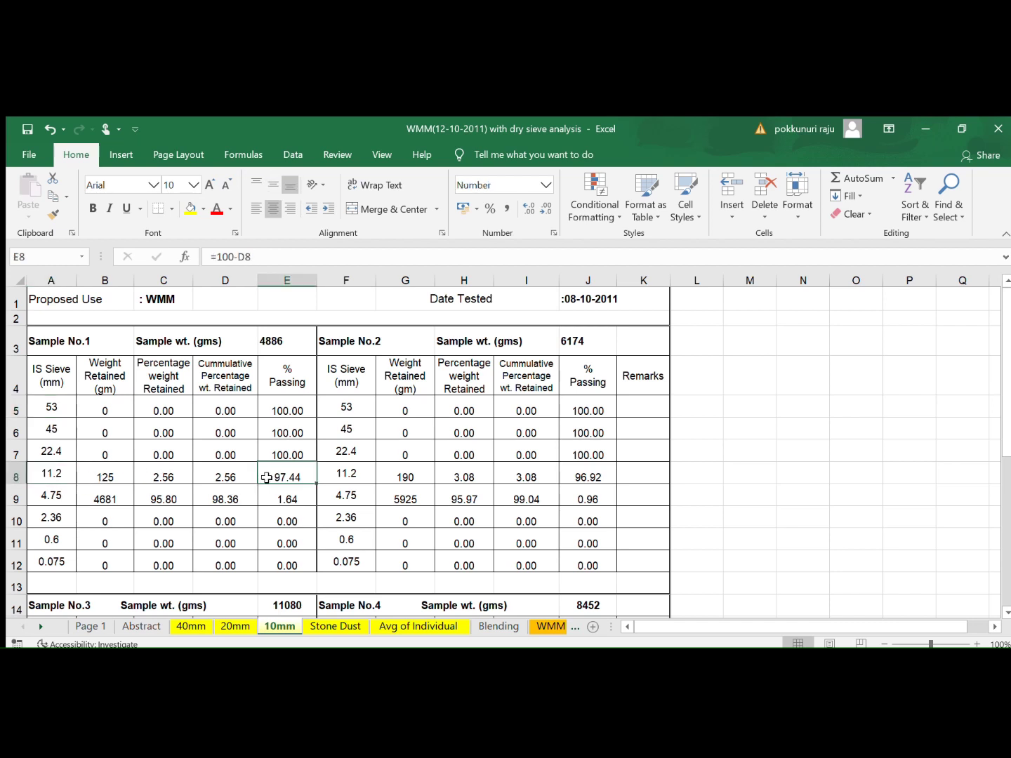
{"action": "left_click", "coordinate": [51, 565]}
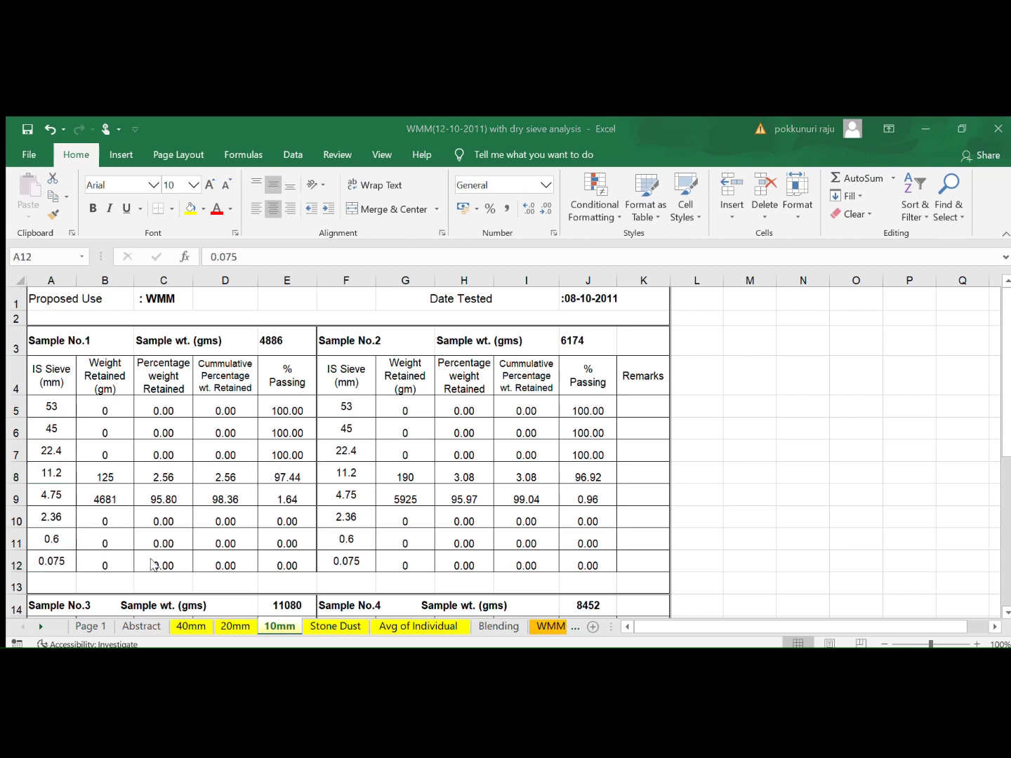
{"action": "left_click", "coordinate": [290, 561]}
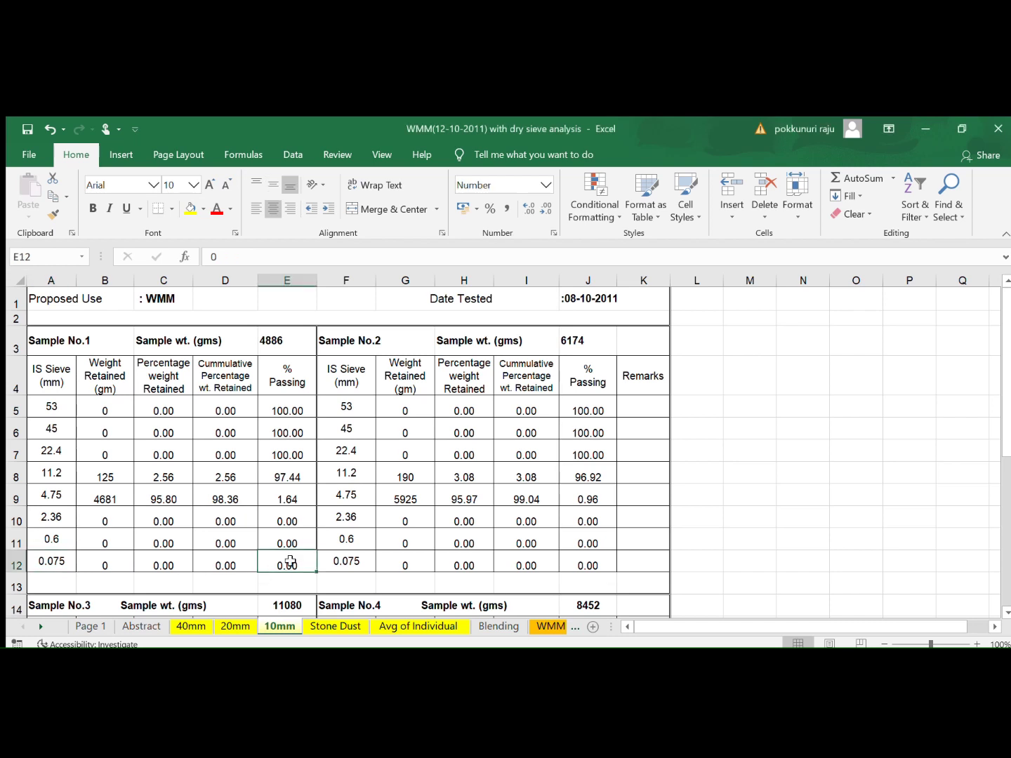
{"action": "left_click", "coordinate": [322, 626]}
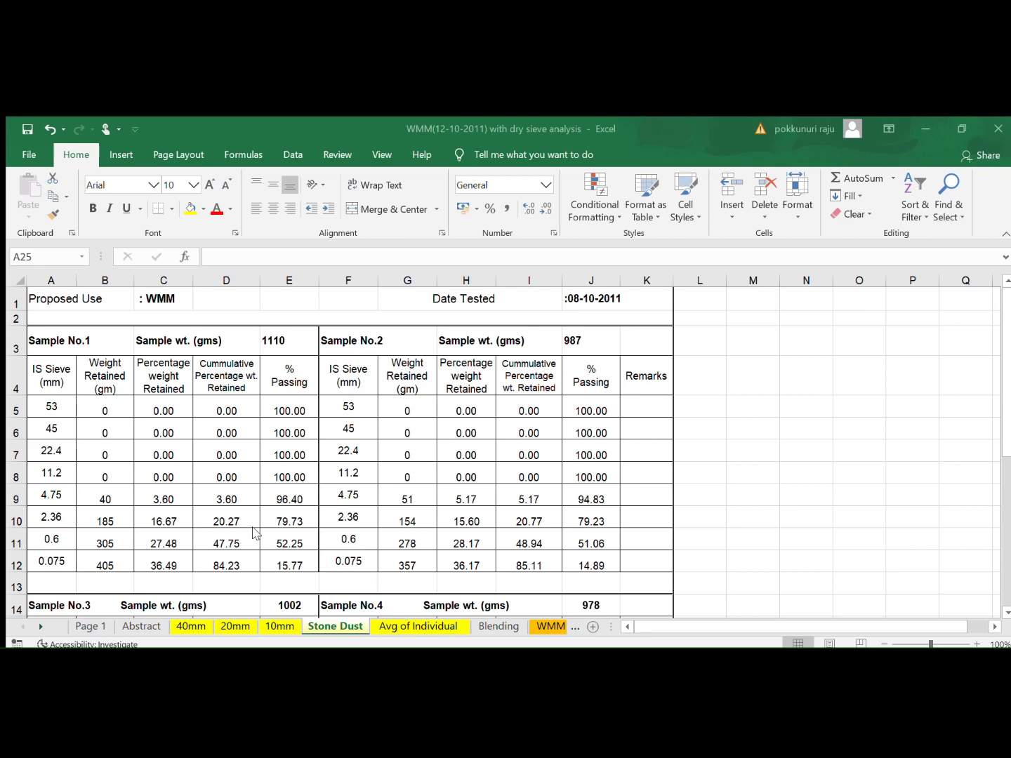
- On the Avg of Individual sheet, examine the 40mm Aggregate table and go through its IS sieve sizes down to 0.075 mm
{"action": "left_click", "coordinate": [398, 624]}
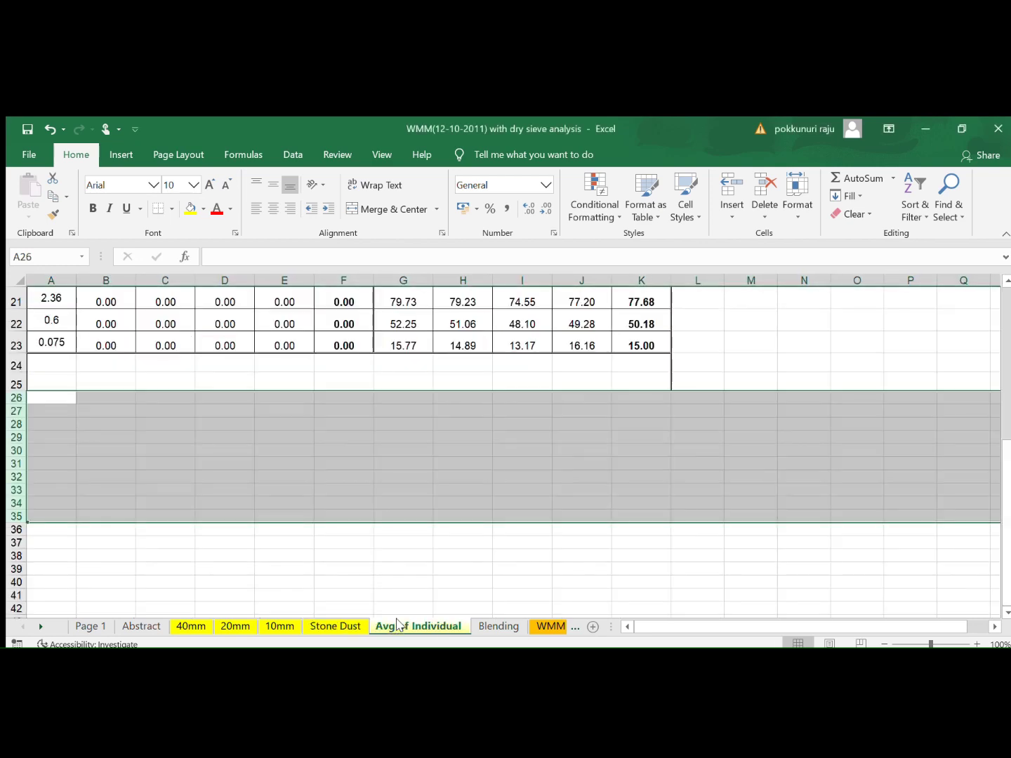
{"action": "scroll", "coordinate": [306, 511], "scroll_direction": "up", "scroll_amount": 7}
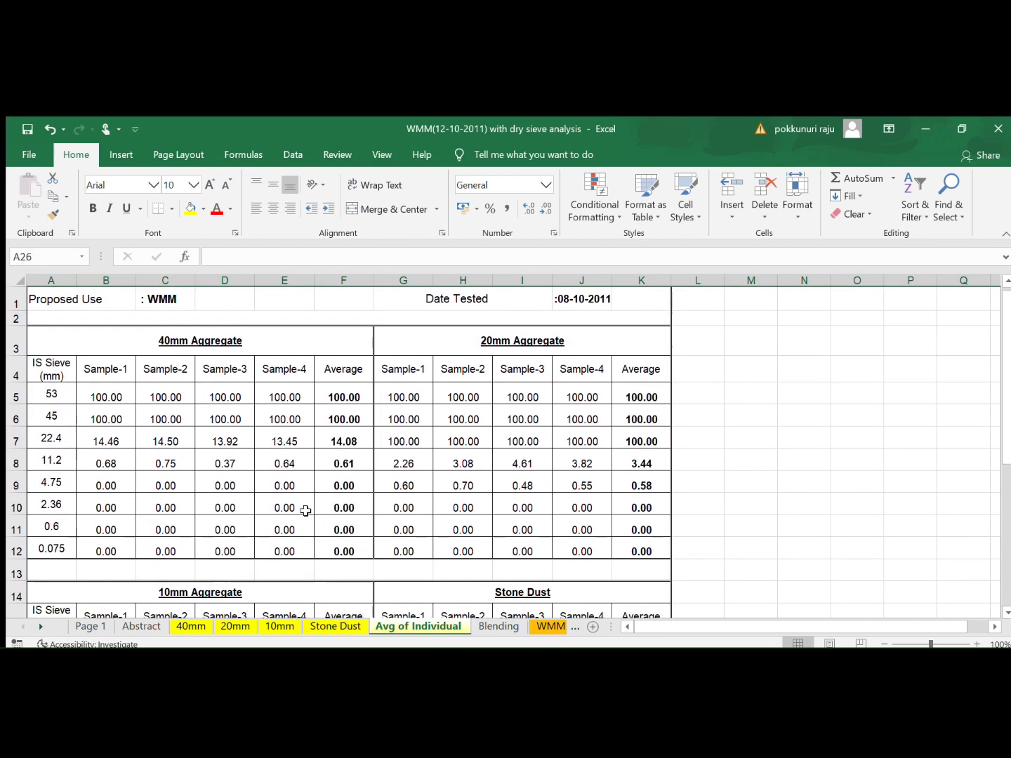
{"action": "left_click", "coordinate": [149, 464]}
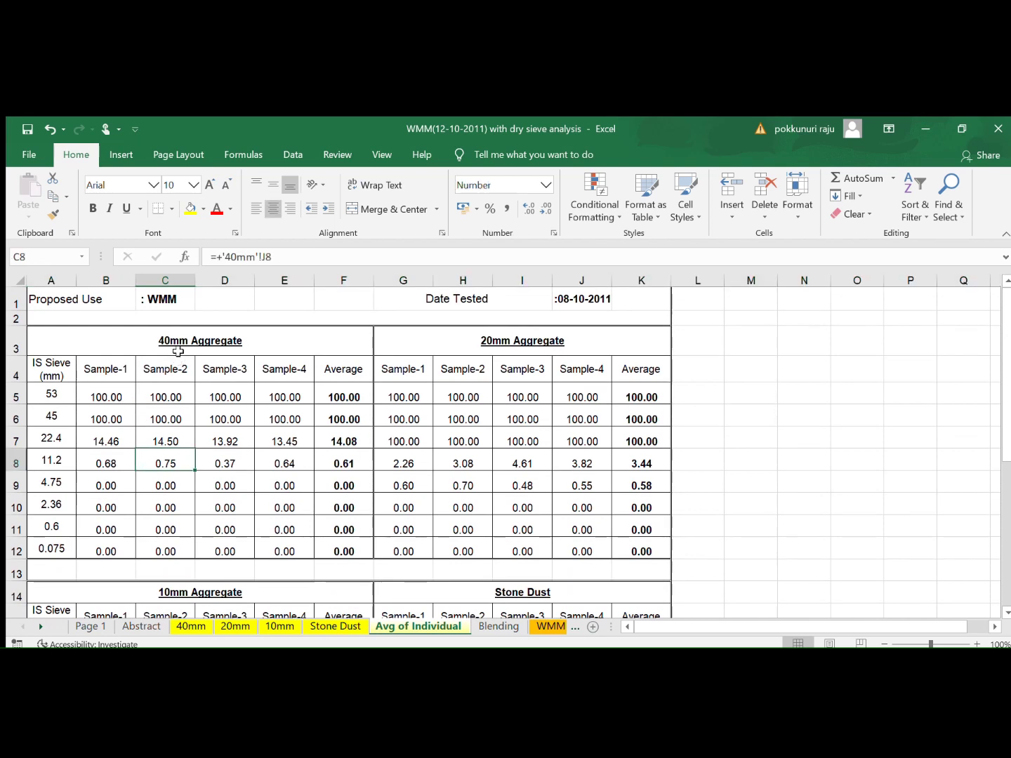
{"action": "left_click", "coordinate": [158, 330]}
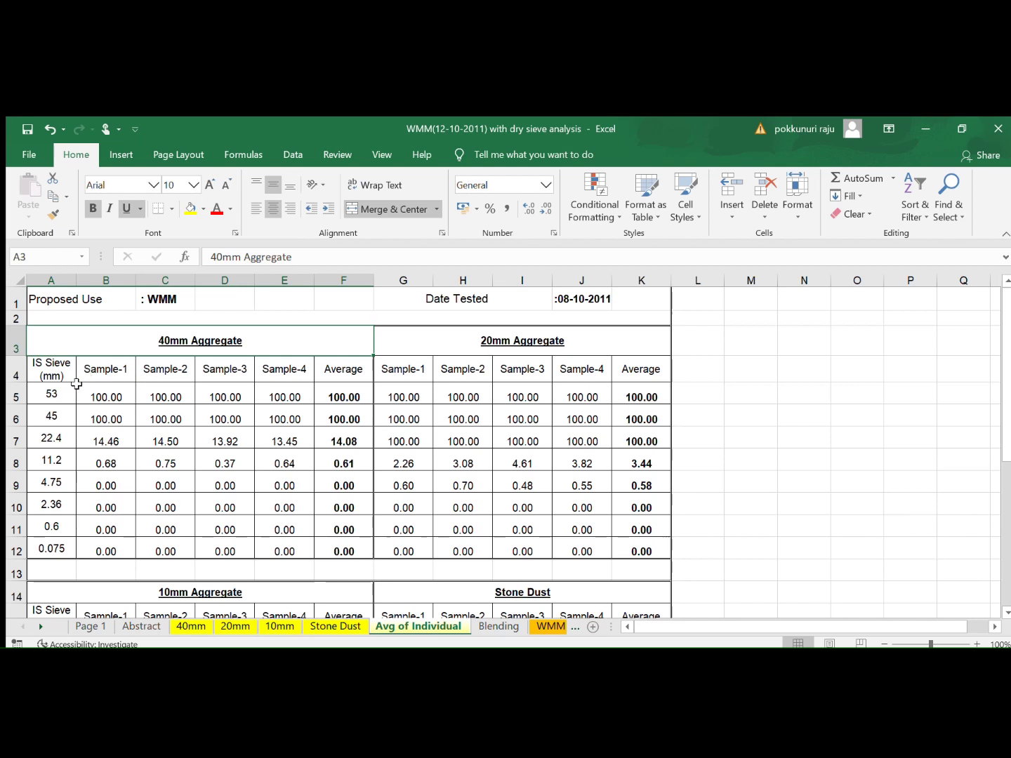
{"action": "left_click", "coordinate": [55, 391]}
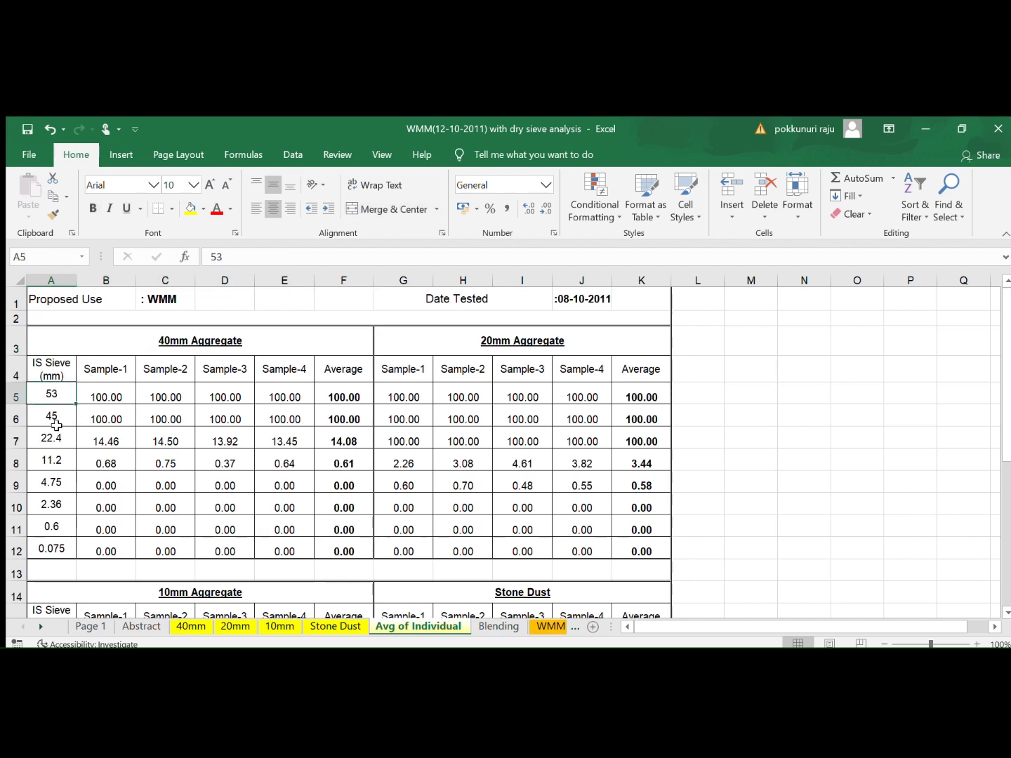
{"action": "left_click", "coordinate": [59, 420]}
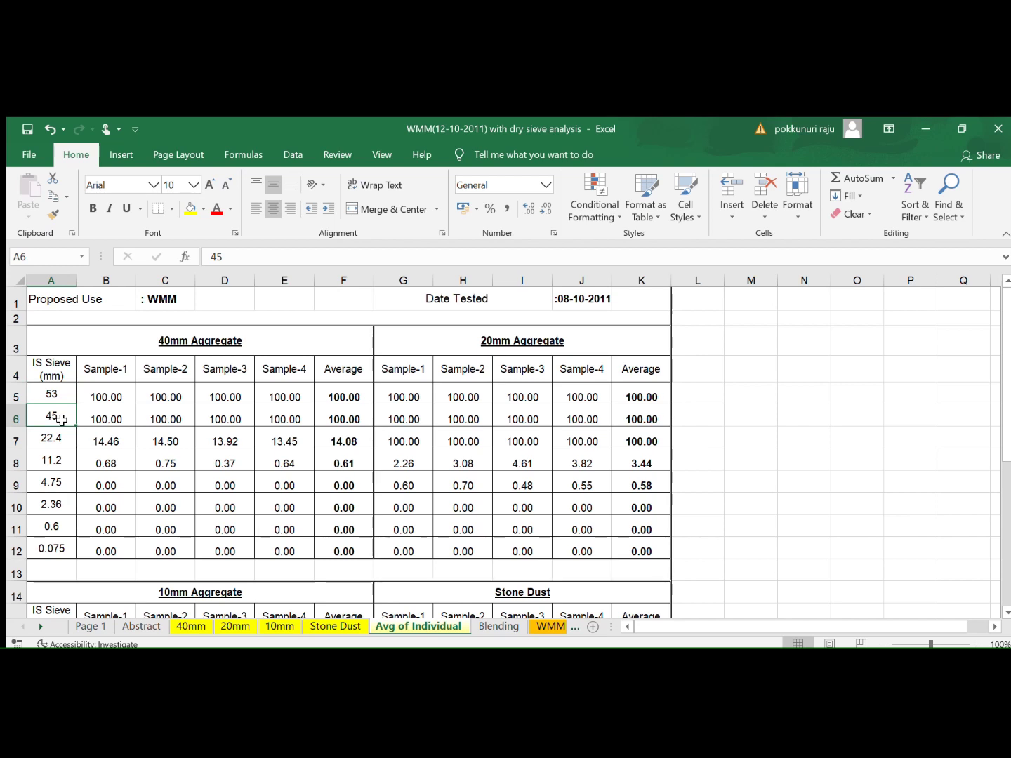
{"action": "key", "text": "Down"}
{"action": "key", "text": "Down"}
{"action": "key", "text": "Down"}
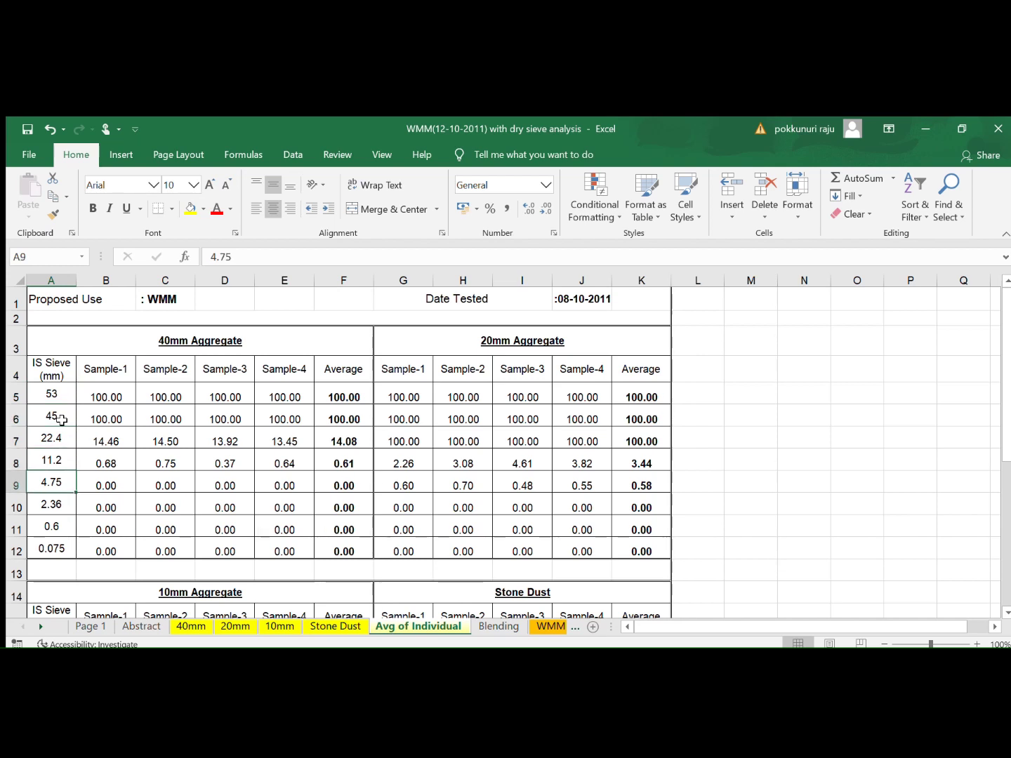
{"action": "key", "text": "Down"}
{"action": "key", "text": "Down"}
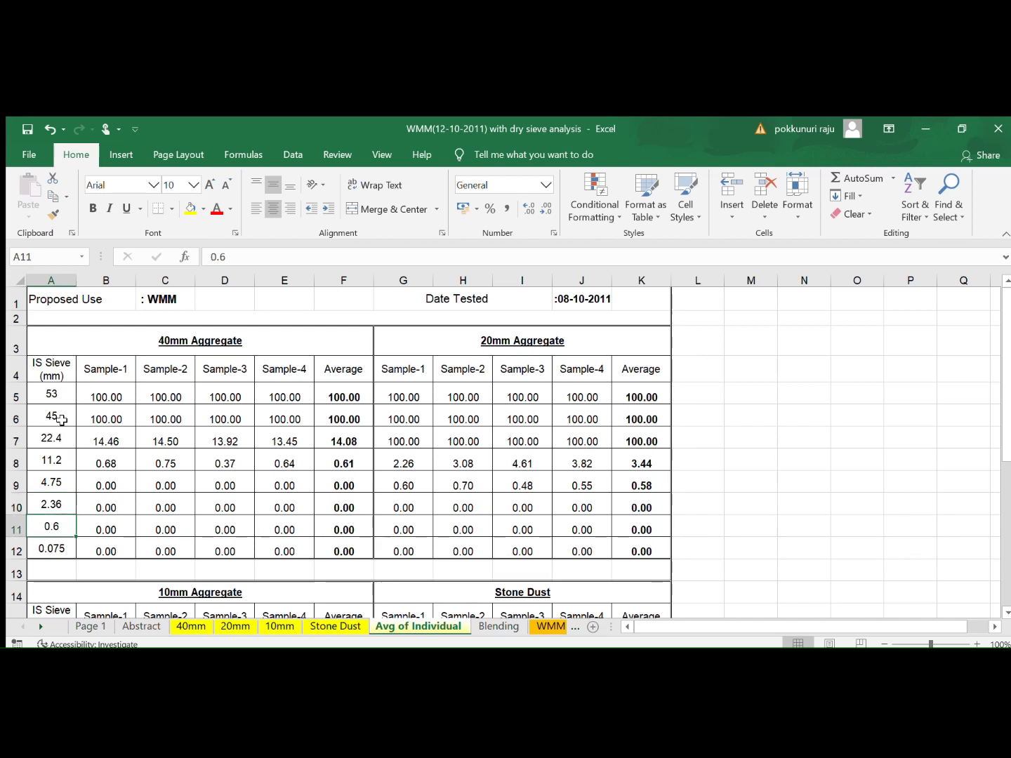
{"action": "key", "text": "Down"}
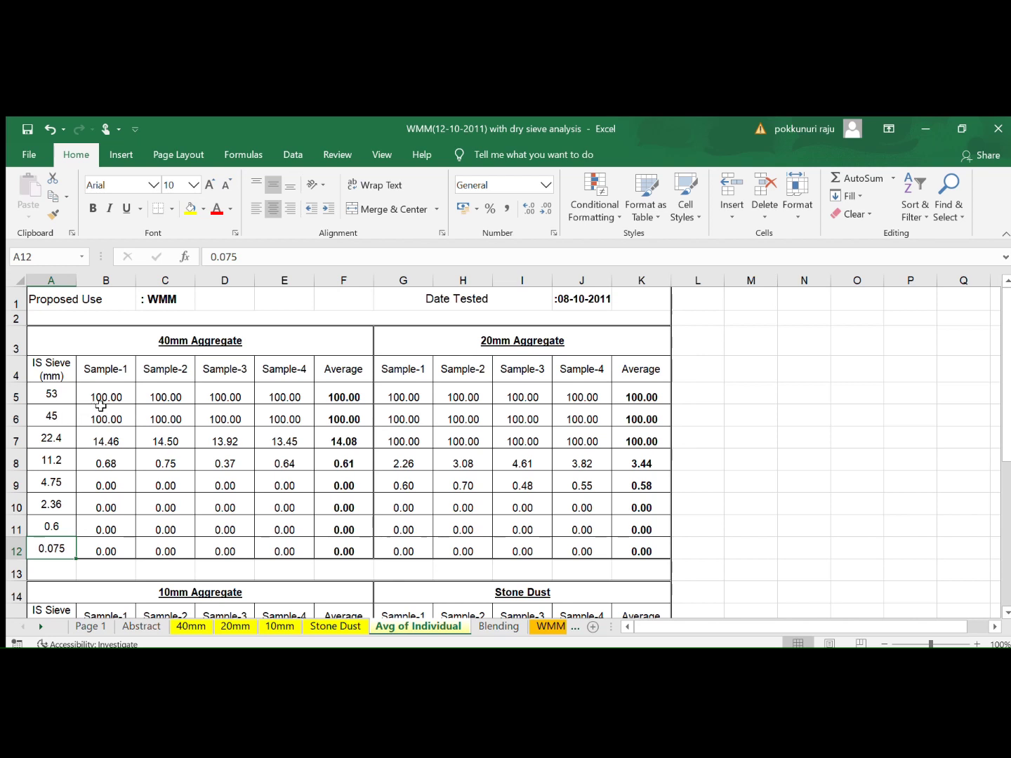
- Go through the Sample-1 values of the 40mm Aggregate table down to the 0.075 mm sieve to check their source references
{"action": "left_click", "coordinate": [103, 411]}
{"action": "key", "text": "Down"}
{"action": "key", "text": "Down"}
{"action": "key", "text": "Down"}
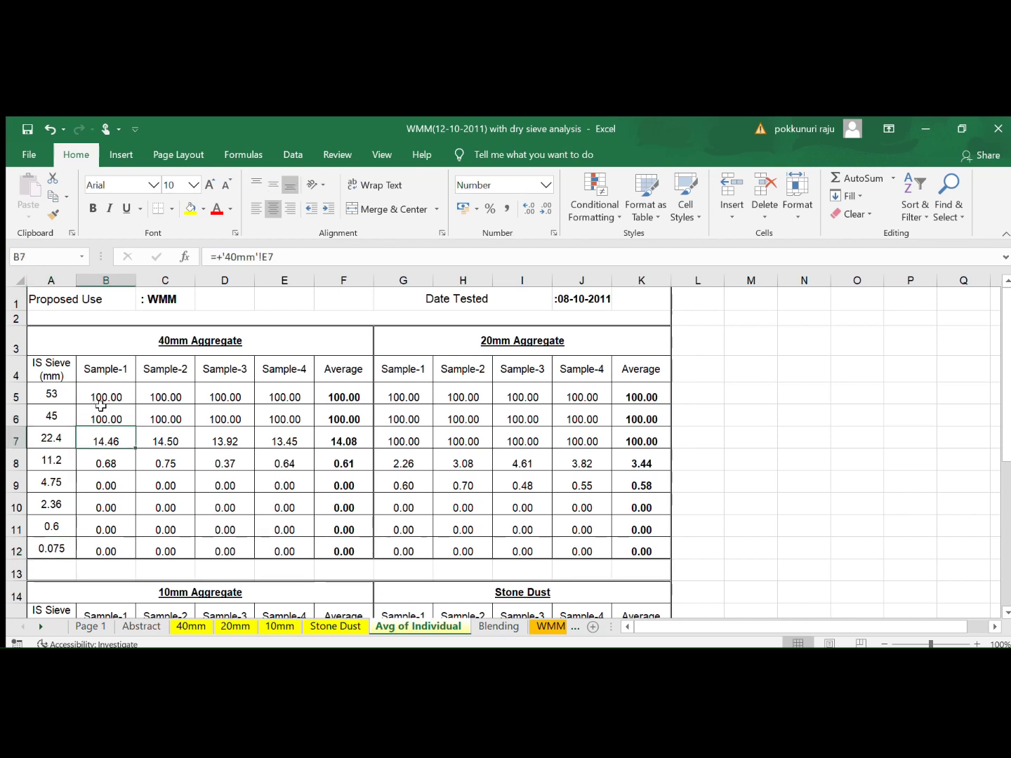
{"action": "key", "text": "Down"}
{"action": "key", "text": "Down"}
{"action": "key", "text": "Down"}
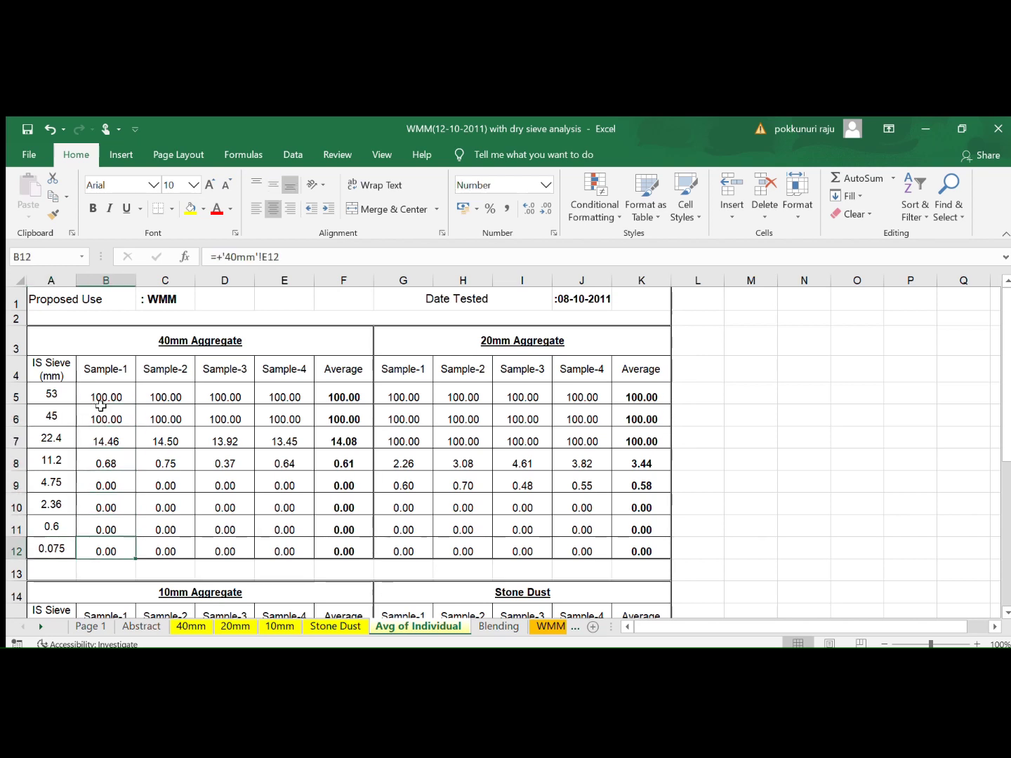
- Inspect the 40mm Aggregate sample headings and the average formula for the 53 mm sieve, and view the 10mm Aggregate and Stone Dust tables
{"action": "left_click", "coordinate": [104, 367]}
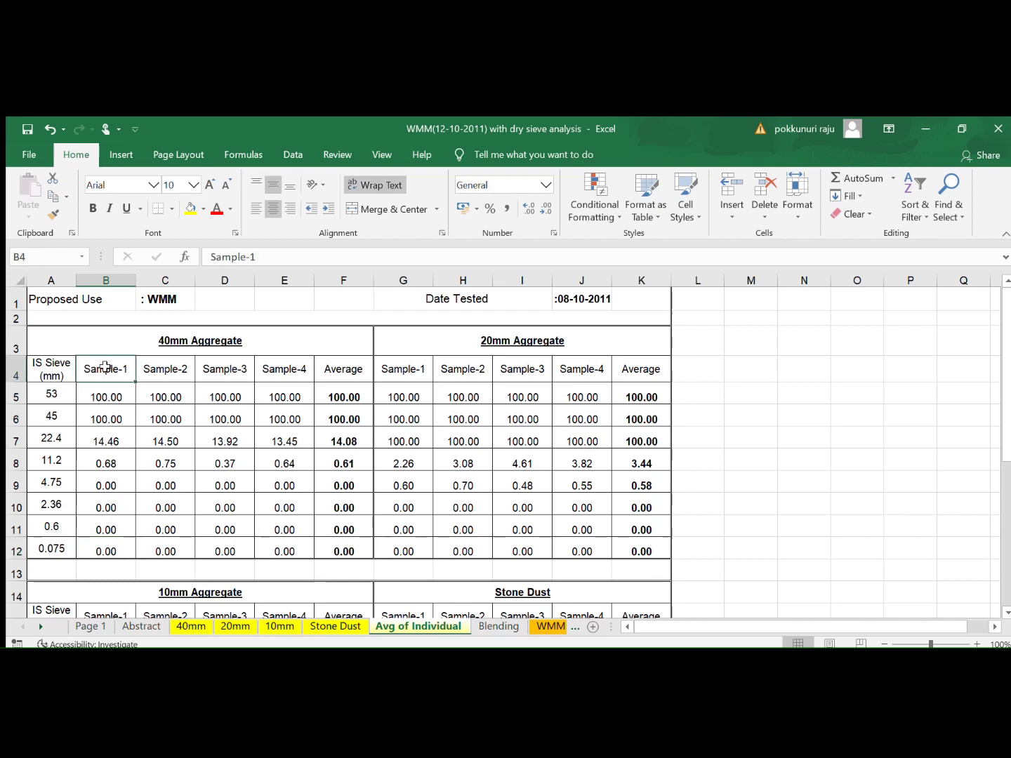
{"action": "key", "text": "Right"}
{"action": "key", "text": "Right"}
{"action": "key", "text": "Right"}
{"action": "key", "text": "Right"}
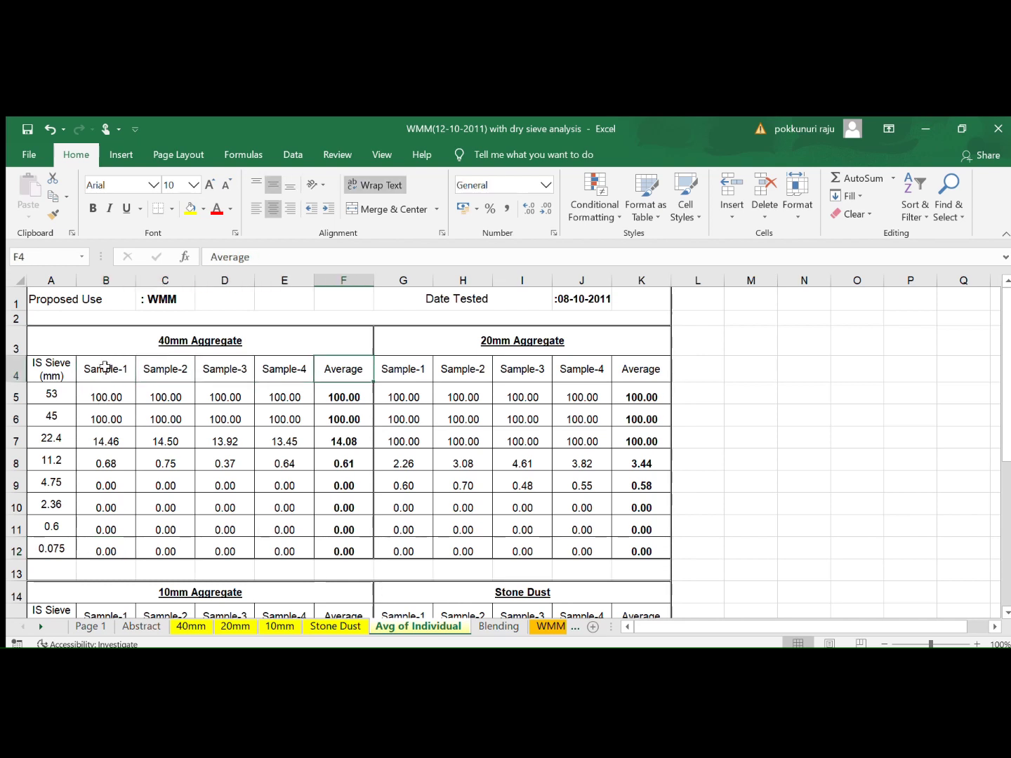
{"action": "key", "text": "Down"}
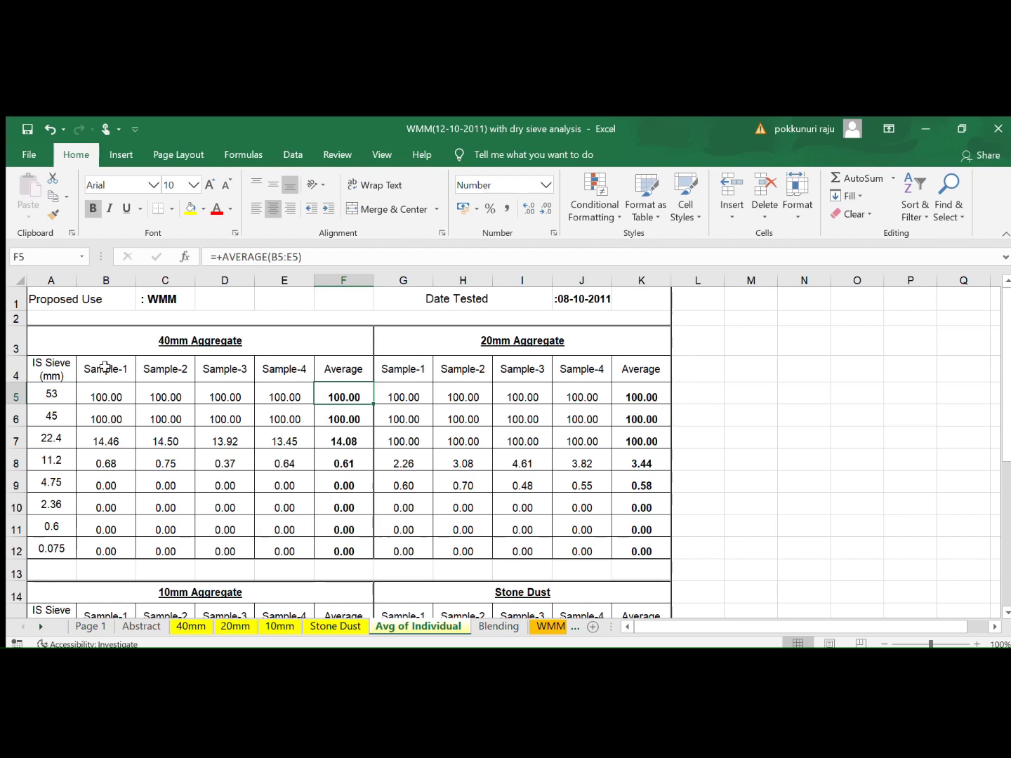
{"action": "scroll", "coordinate": [5, 427], "scroll_direction": "down", "scroll_amount": 5}
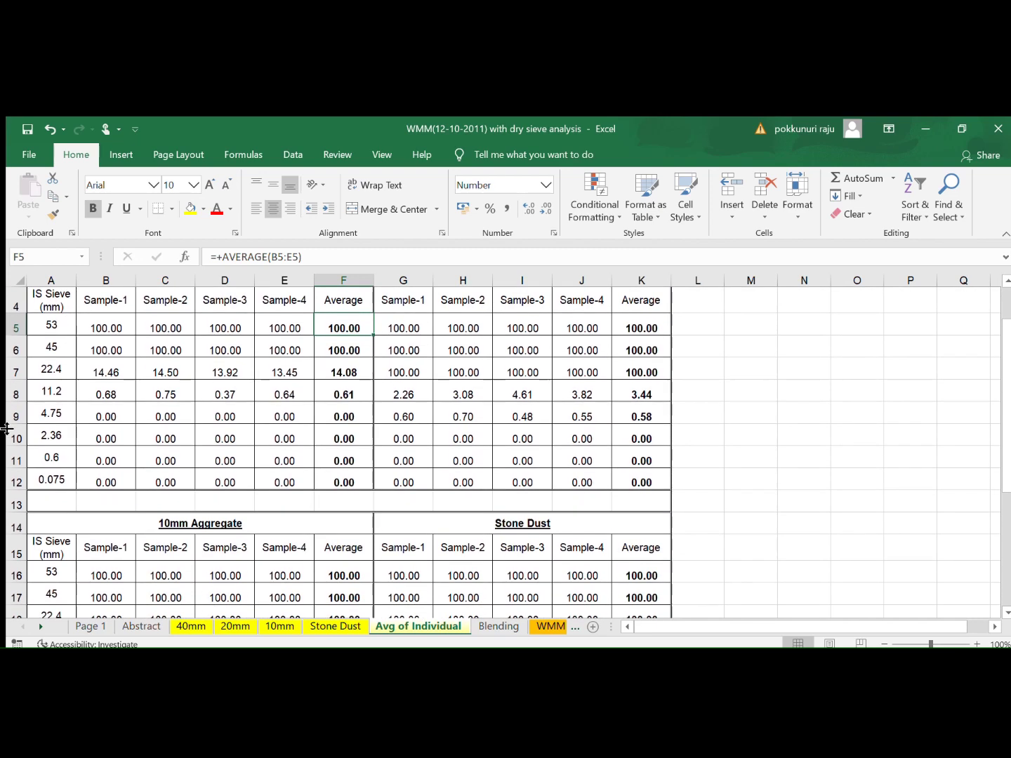
{"action": "scroll", "coordinate": [5, 427], "scroll_direction": "up", "scroll_amount": 2}
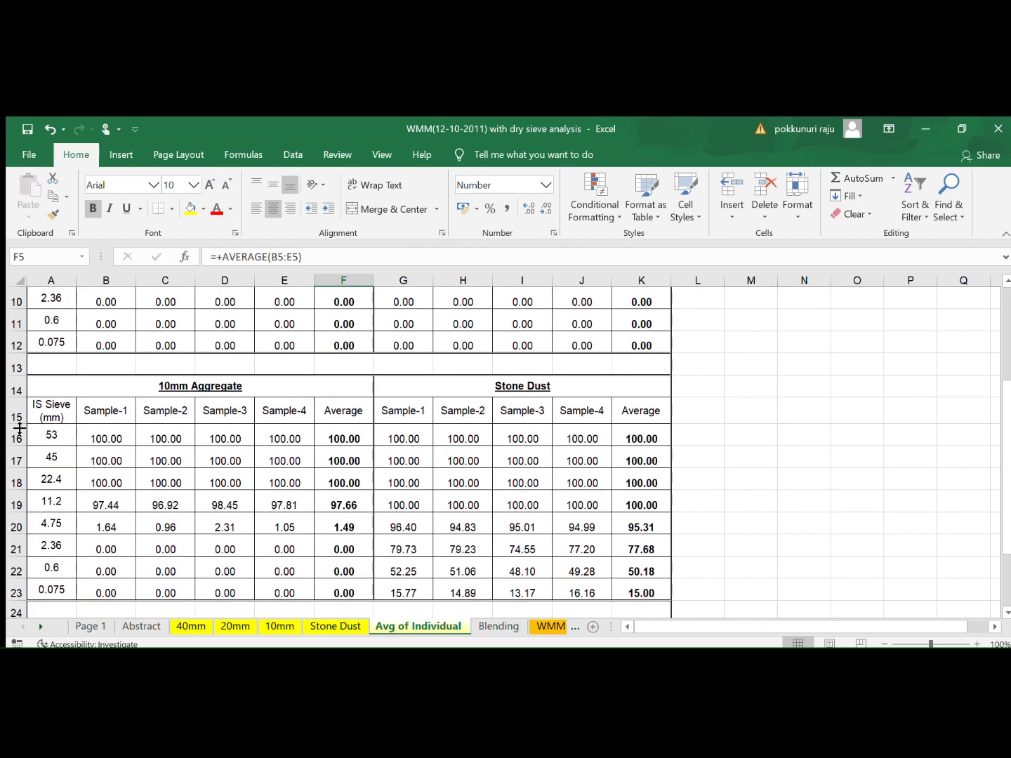
- Inspect the 10mm Aggregate and Stone Dust tables on the Avg of Individual sheet, including the Stone Dust Sample-2 reference for the 0.6 mm sieve
{"action": "left_click", "coordinate": [173, 387]}
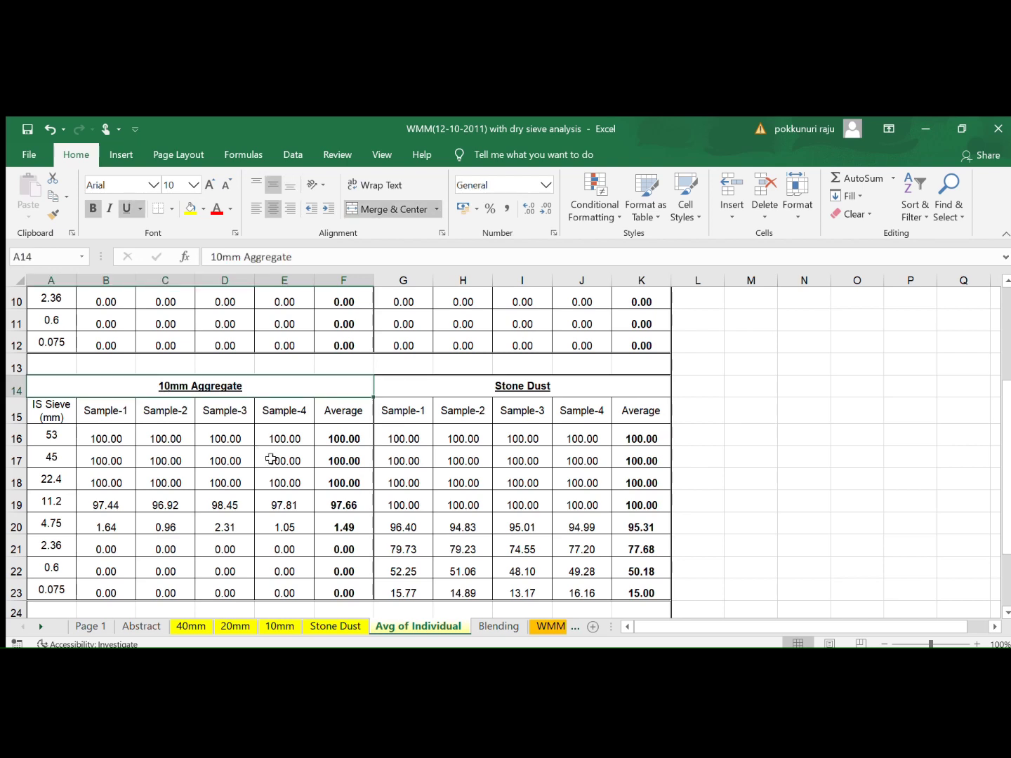
{"action": "left_click", "coordinate": [475, 392]}
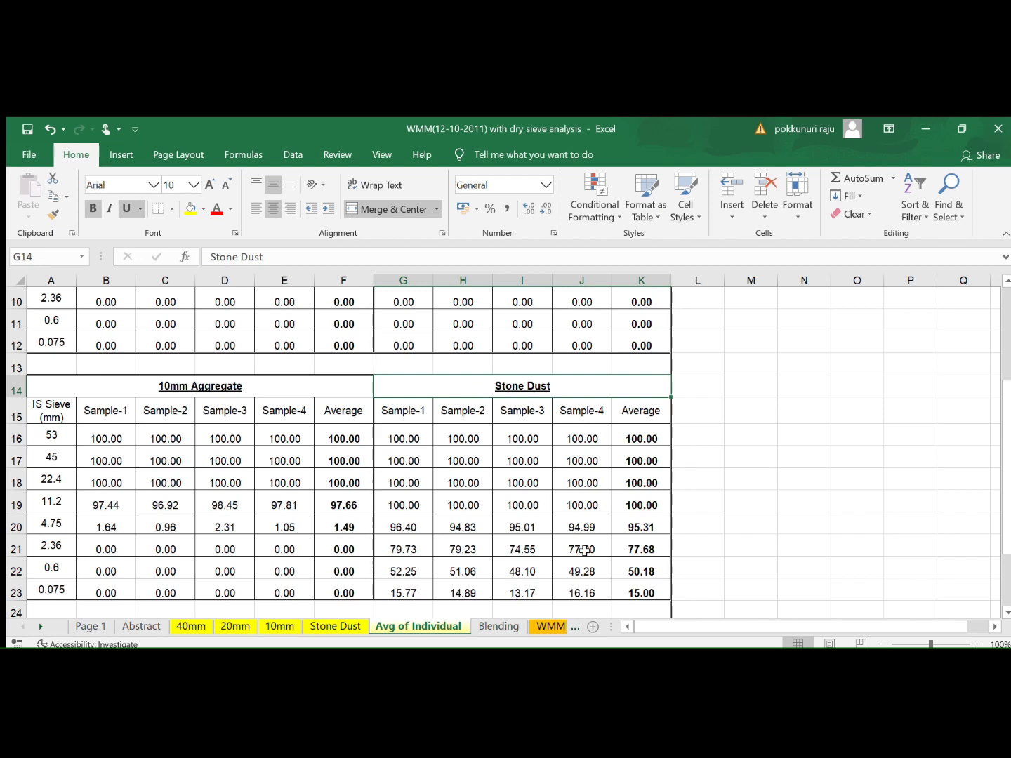
{"action": "left_click", "coordinate": [461, 572]}
{"action": "scroll", "coordinate": [462, 582], "scroll_direction": "up", "scroll_amount": 1}
{"action": "scroll", "coordinate": [462, 582], "scroll_direction": "up", "scroll_amount": 2}
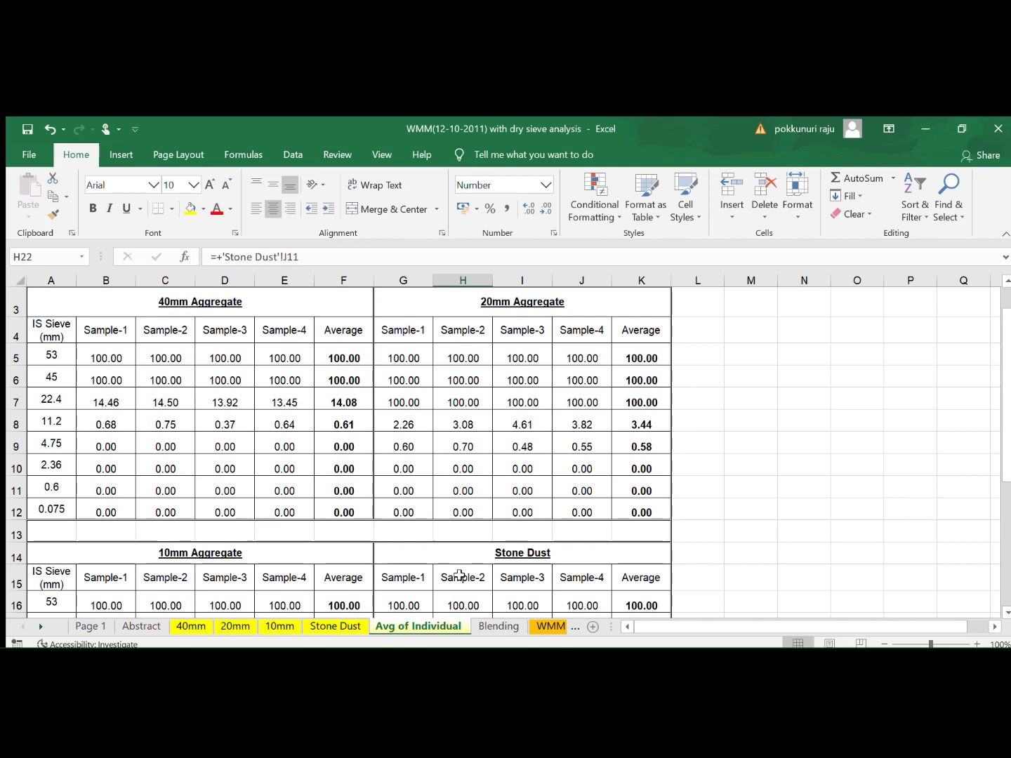
- On the Blending sheet, check the 40mm aggregate's source reference, blend proportion and individual percentage formula for the 53 mm sieve
{"action": "left_click", "coordinate": [489, 626]}
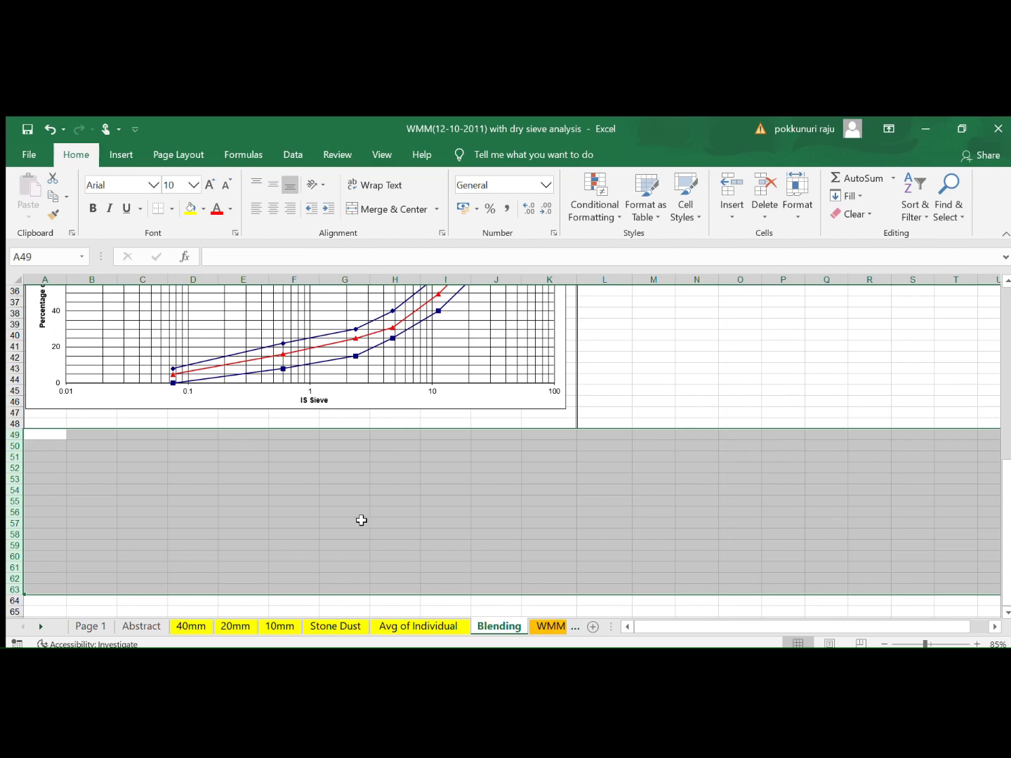
{"action": "scroll", "coordinate": [361, 521], "scroll_direction": "up", "scroll_amount": 10}
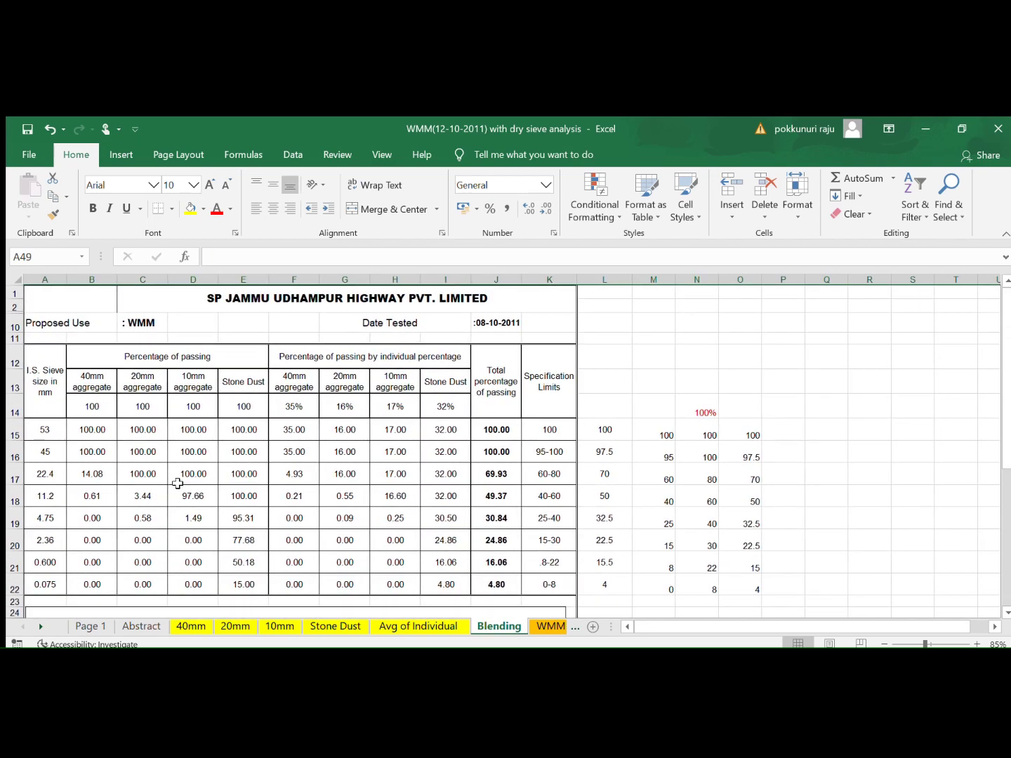
{"action": "left_click", "coordinate": [85, 429]}
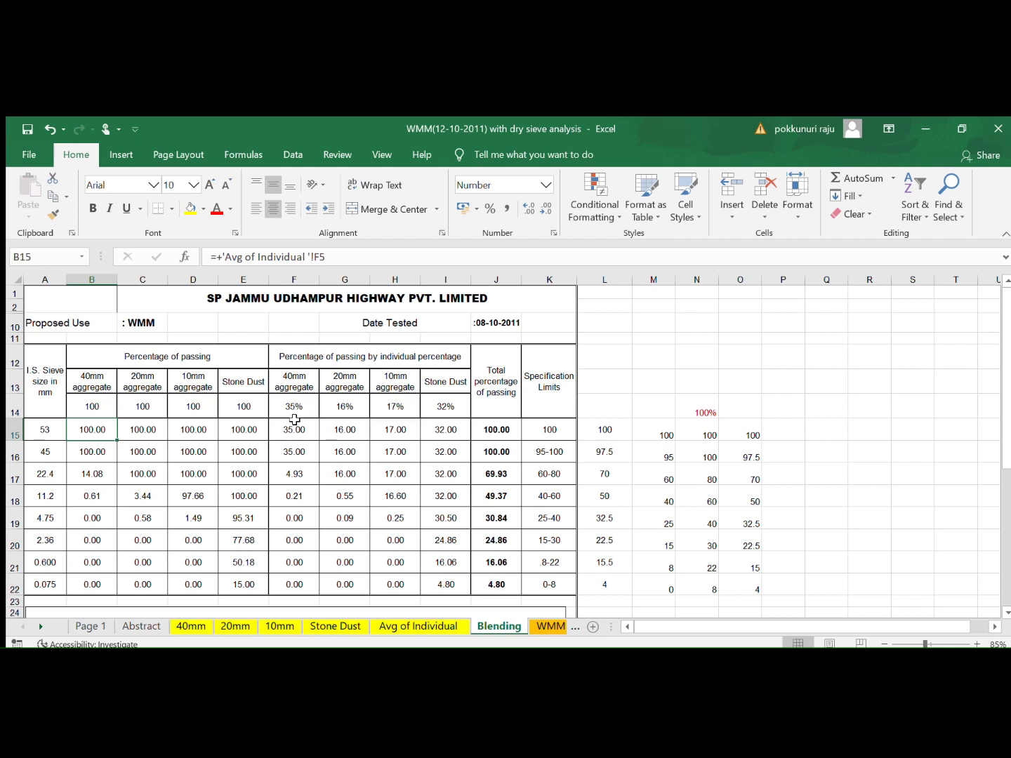
{"action": "left_click", "coordinate": [296, 426]}
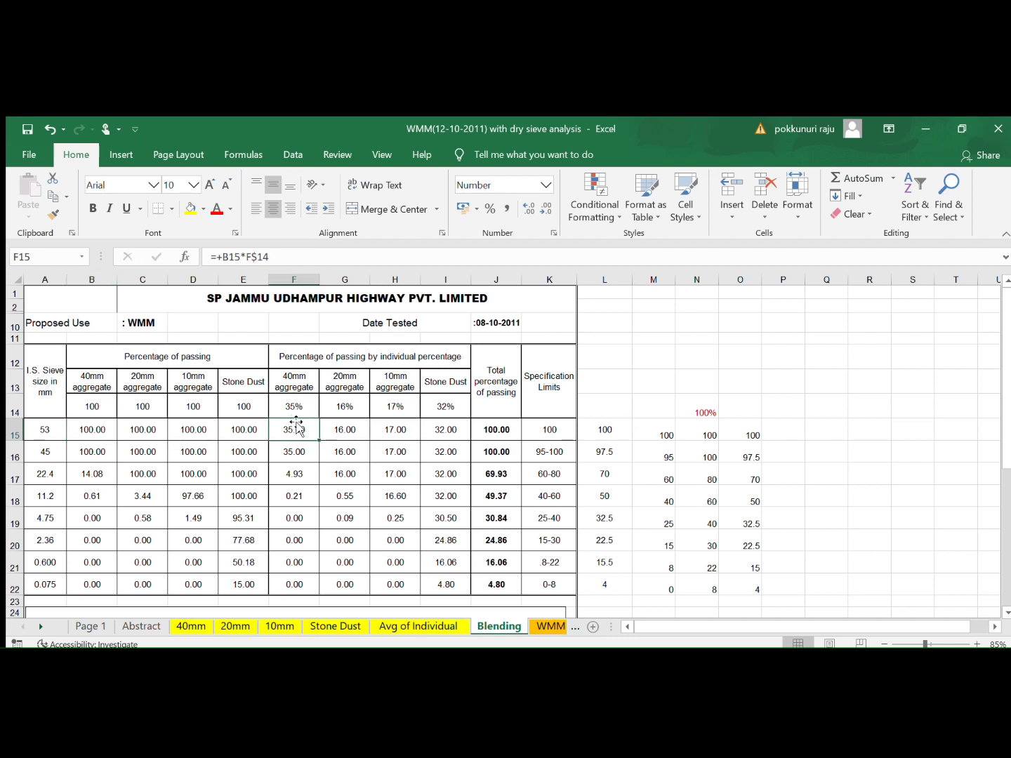
{"action": "key", "text": "Up"}
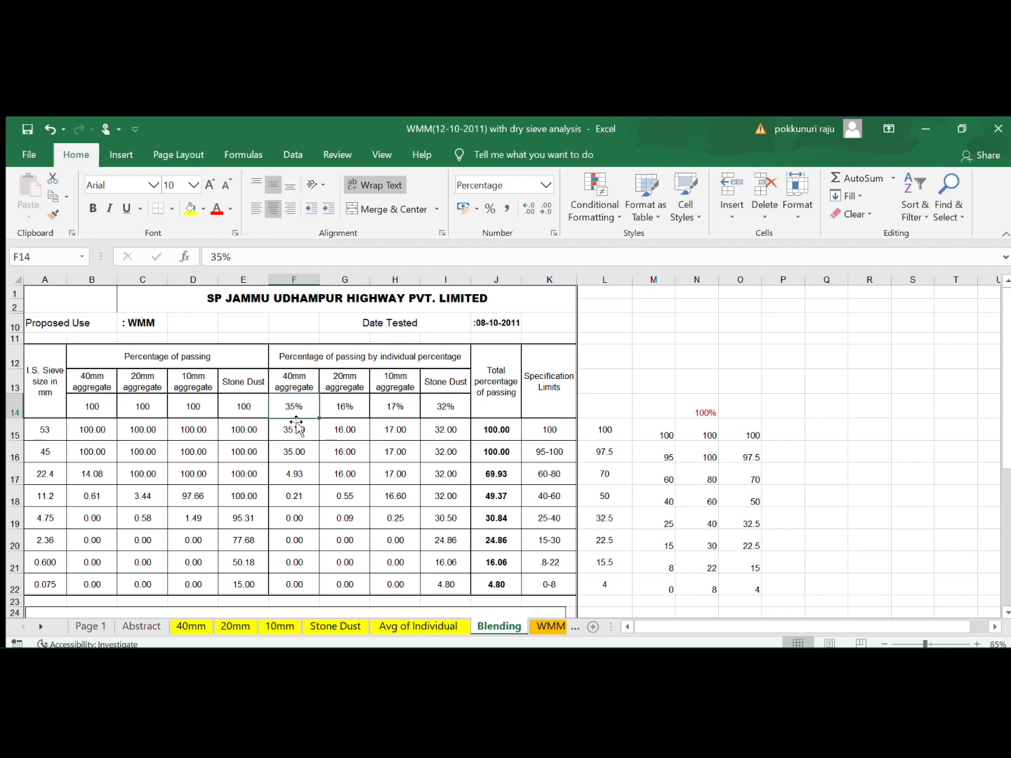
{"action": "key", "text": "Down"}
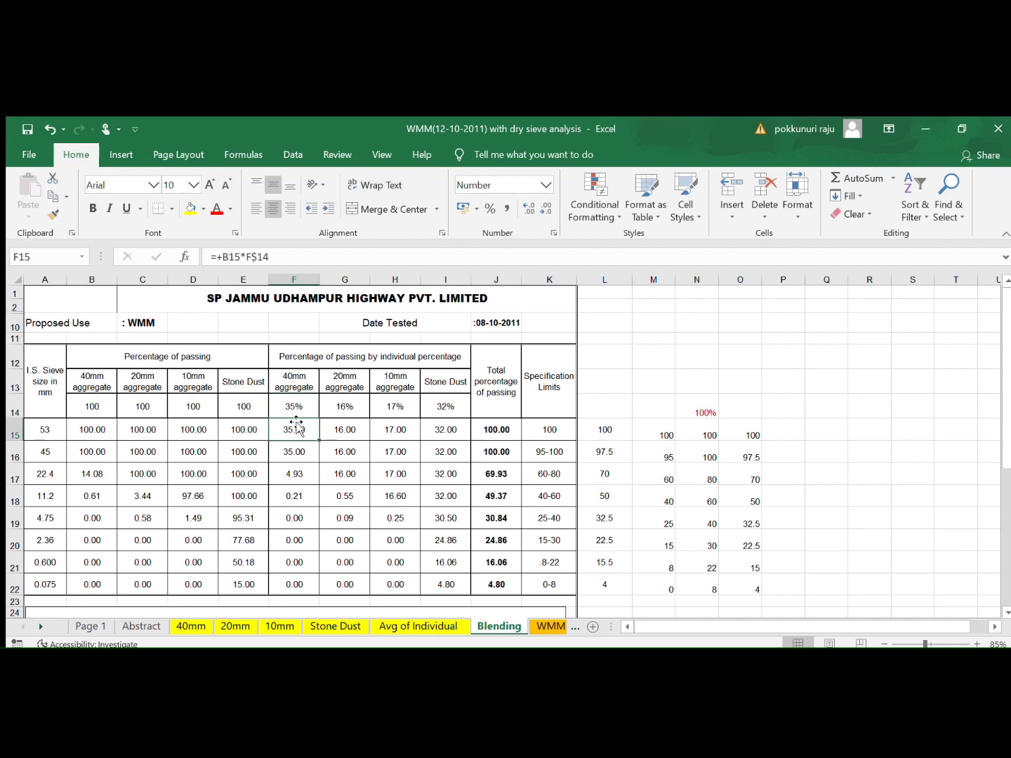
- Go through the blend proportions from 40mm aggregate to Stone Dust and check the Stone Dust formula for the 53 mm sieve
{"action": "key", "text": "Up"}
{"action": "key", "text": "Right"}
{"action": "key", "text": "Right"}
{"action": "key", "text": "Right"}
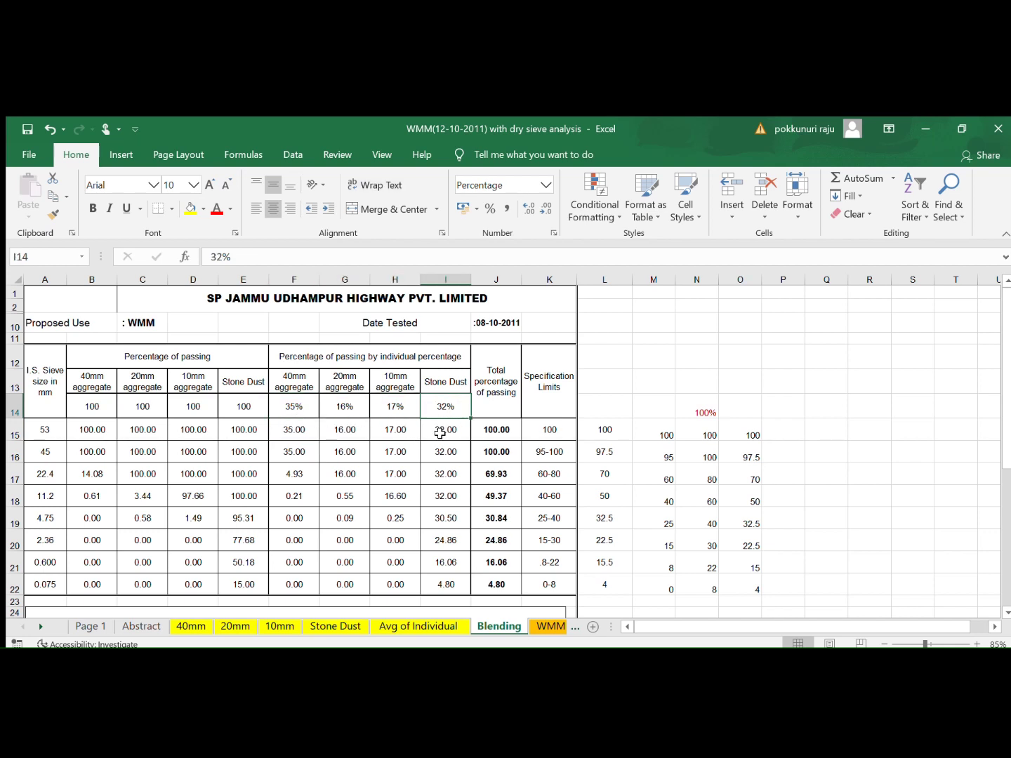
{"action": "key", "text": "Down"}
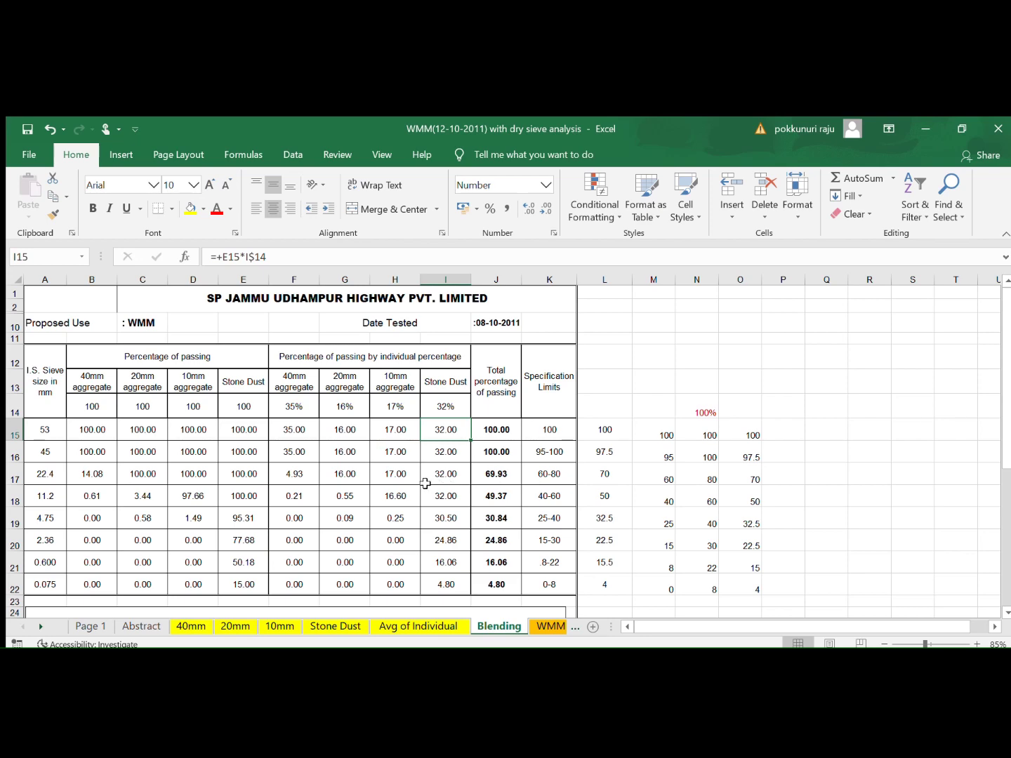
{"action": "scroll", "coordinate": [426, 483], "scroll_direction": "down", "scroll_amount": 1}
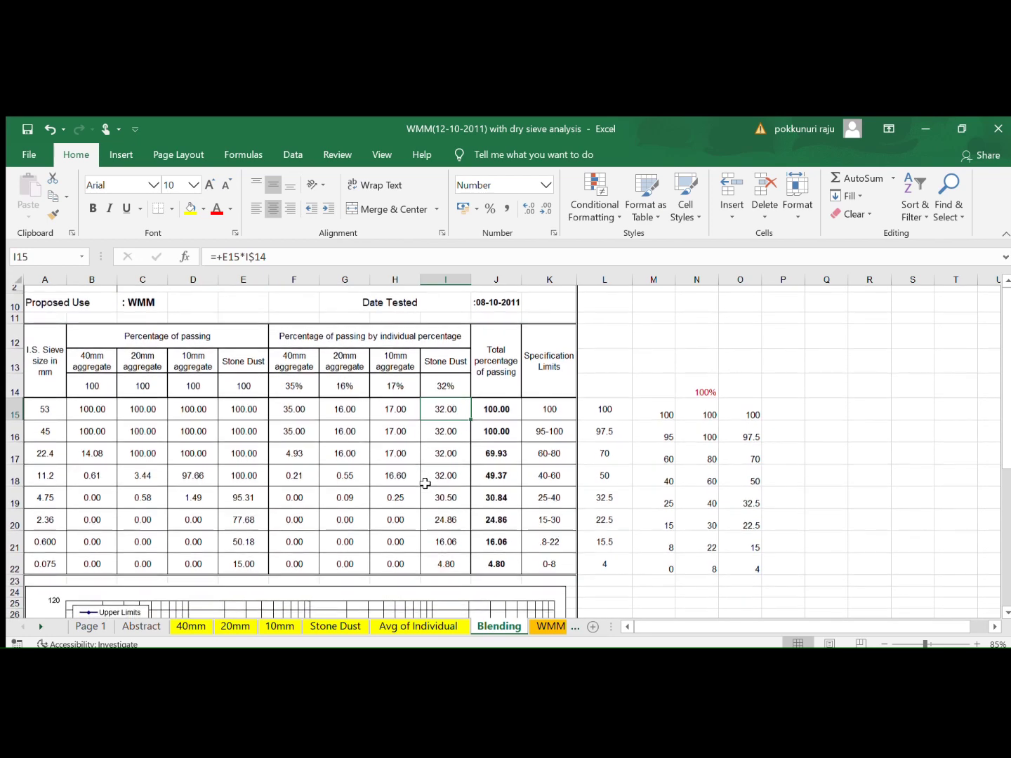
{"action": "scroll", "coordinate": [426, 483], "scroll_direction": "down", "scroll_amount": 1}
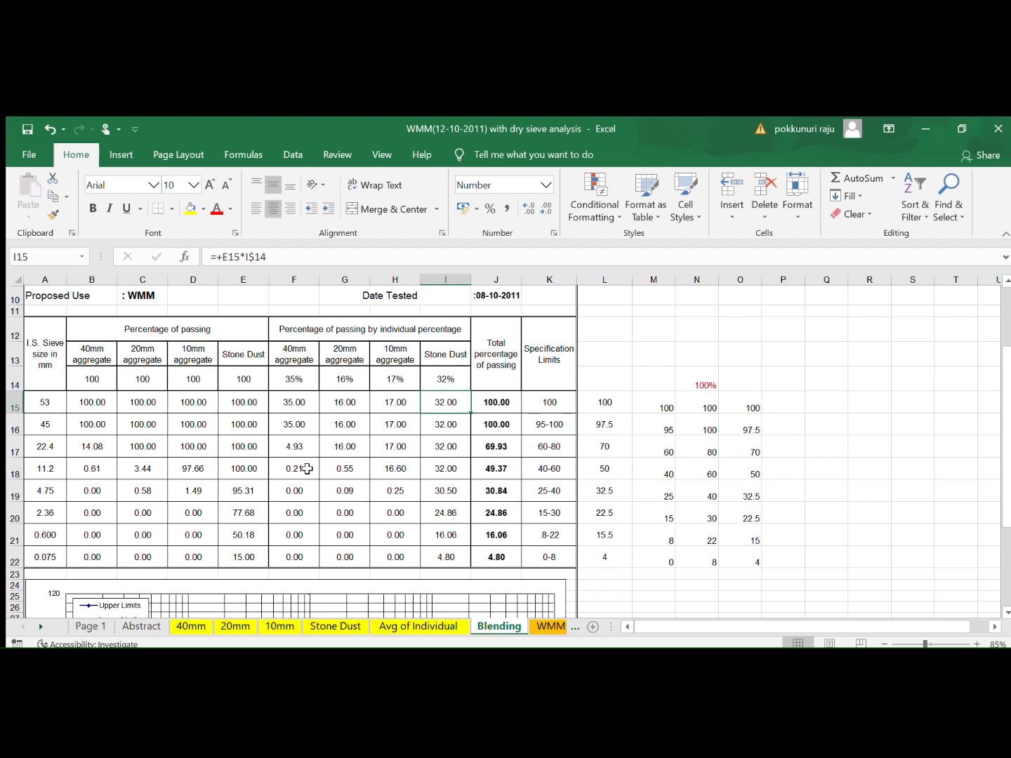
- Try blend proportions of 30% for the 40mm aggregate and 37% for the Stone Dust, and undo both changes
{"action": "left_click", "coordinate": [180, 429]}
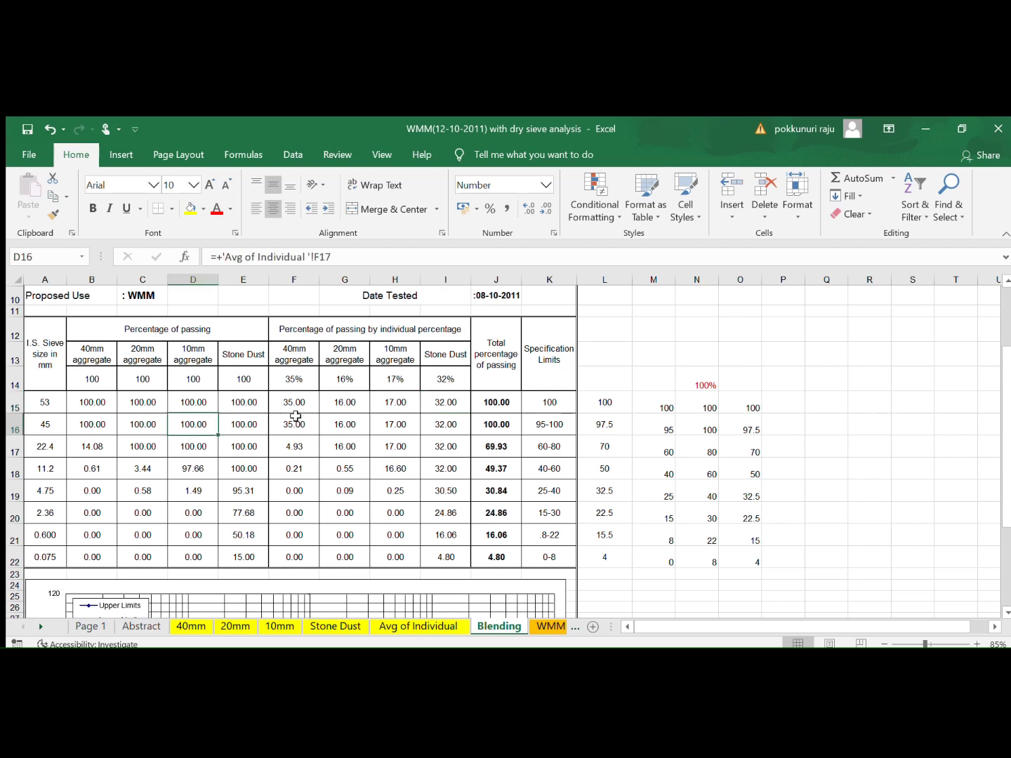
{"action": "left_click", "coordinate": [292, 381]}
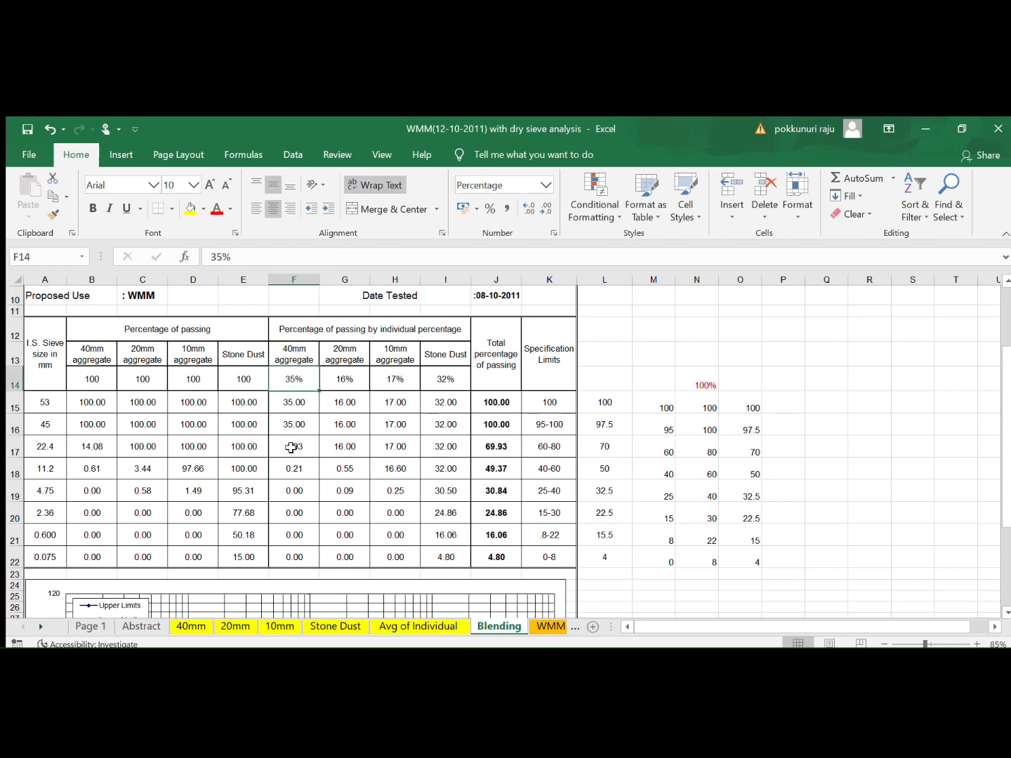
{"action": "type", "text": "30"}
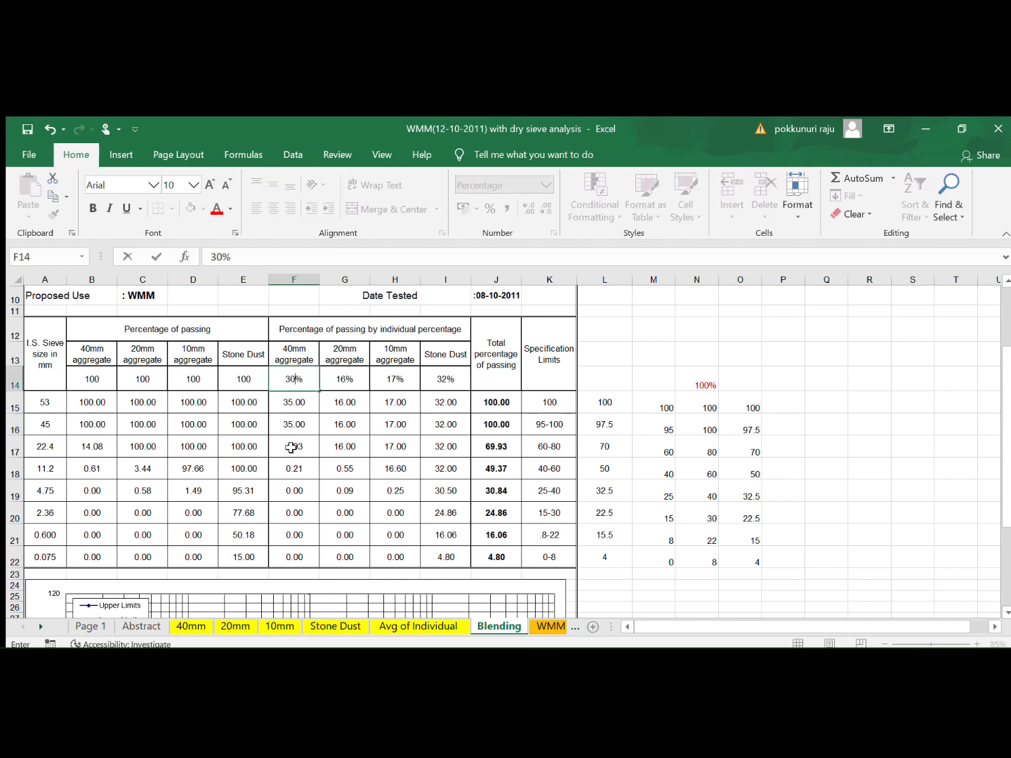
{"action": "key", "text": "Tab"}
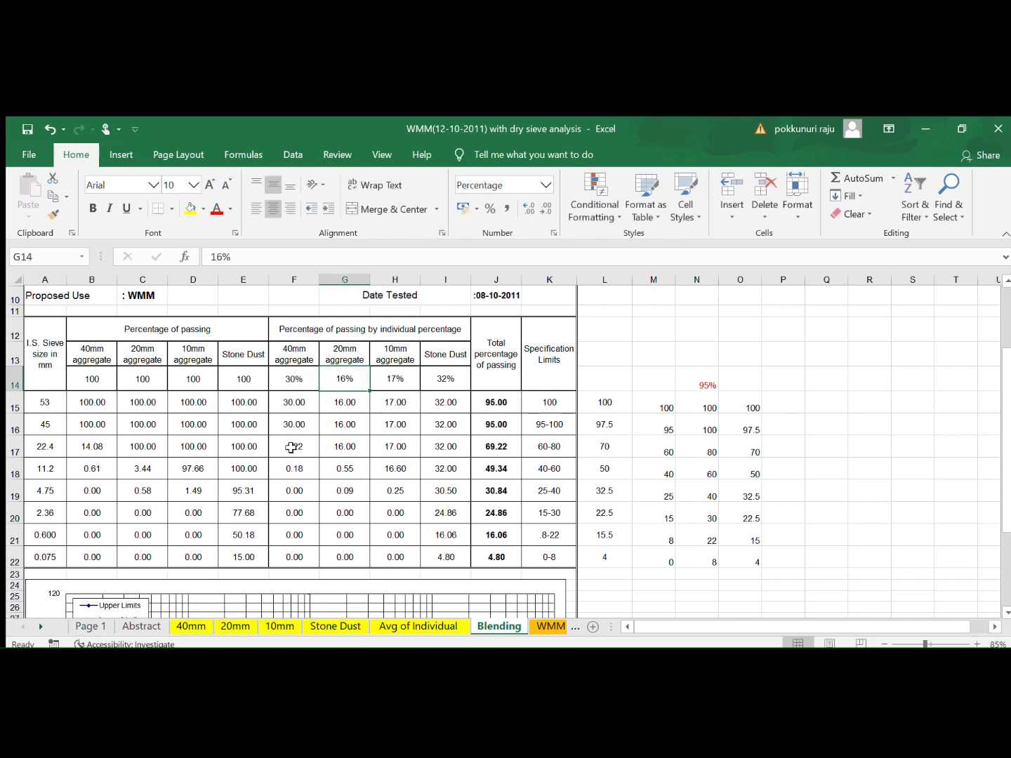
{"action": "key", "text": "Tab"}
{"action": "key", "text": "Tab"}
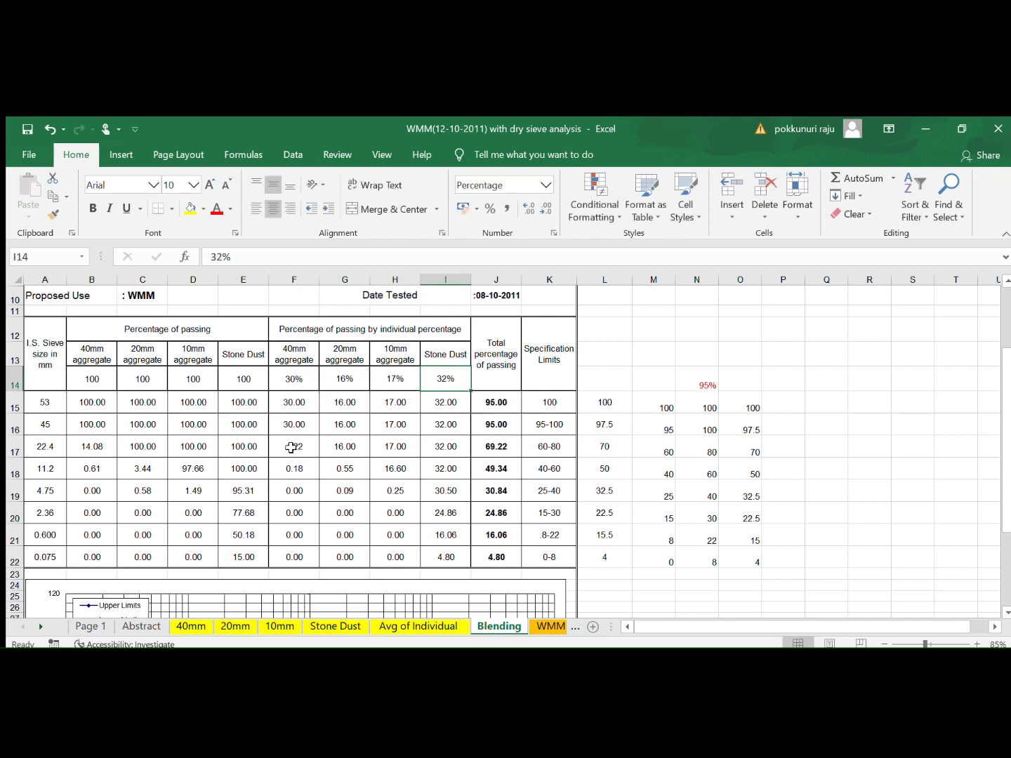
{"action": "type", "text": "3"}
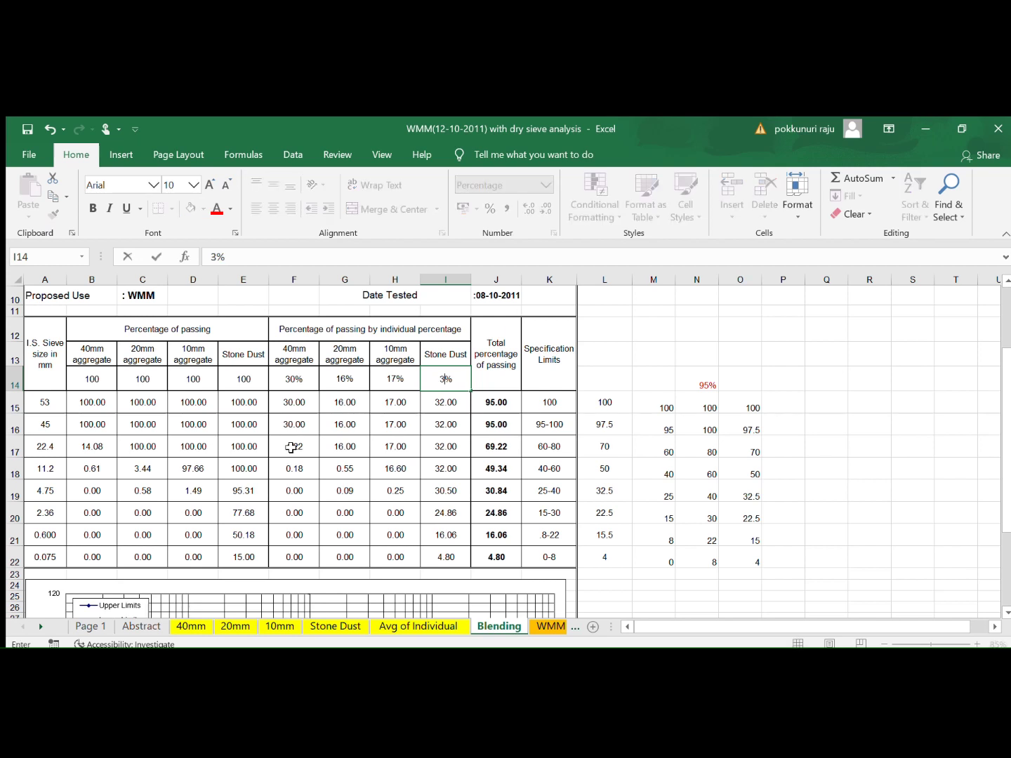
{"action": "type", "text": "7"}
{"action": "key", "text": "Tab"}
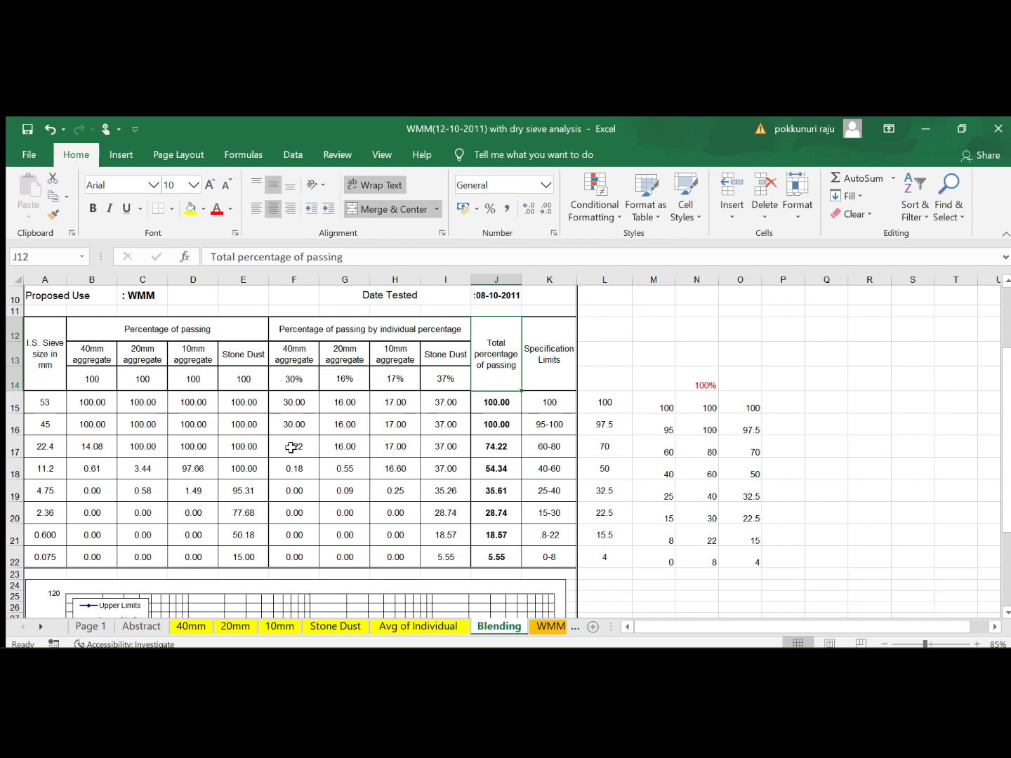
{"action": "key", "text": "ctrl+z"}
{"action": "key", "text": "ctrl+z"}
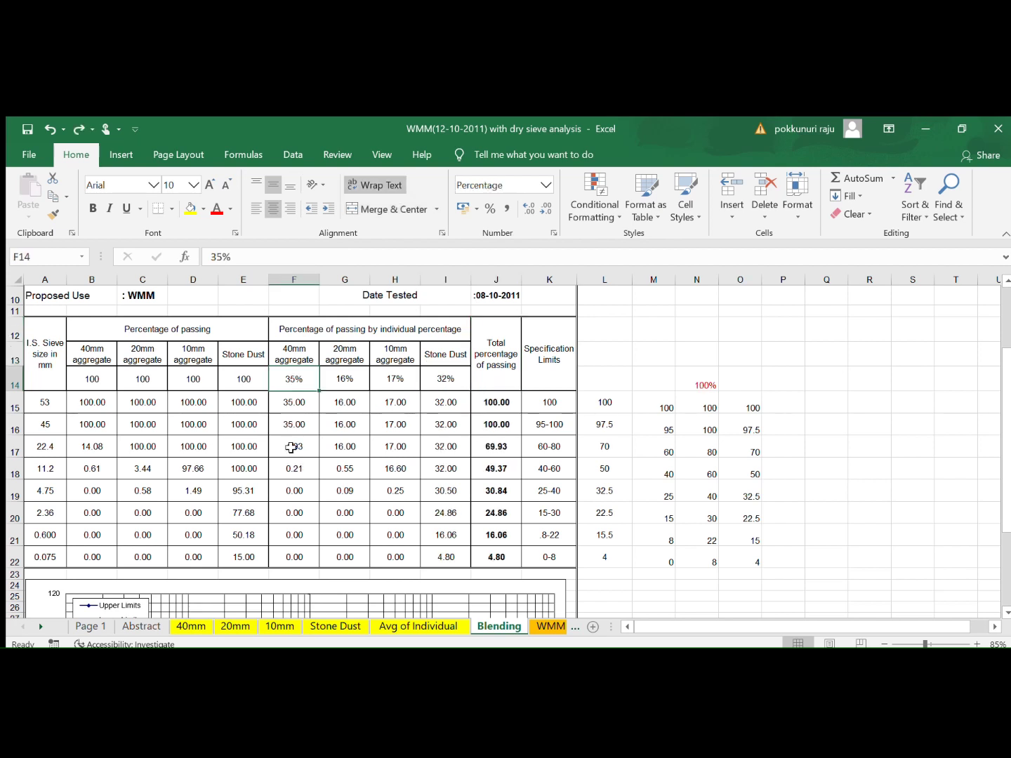
- Check the 20mm aggregate formula for the 22.4 mm sieve and view the gradation chart of limits and percentage passing
{"action": "left_click", "coordinate": [323, 452]}
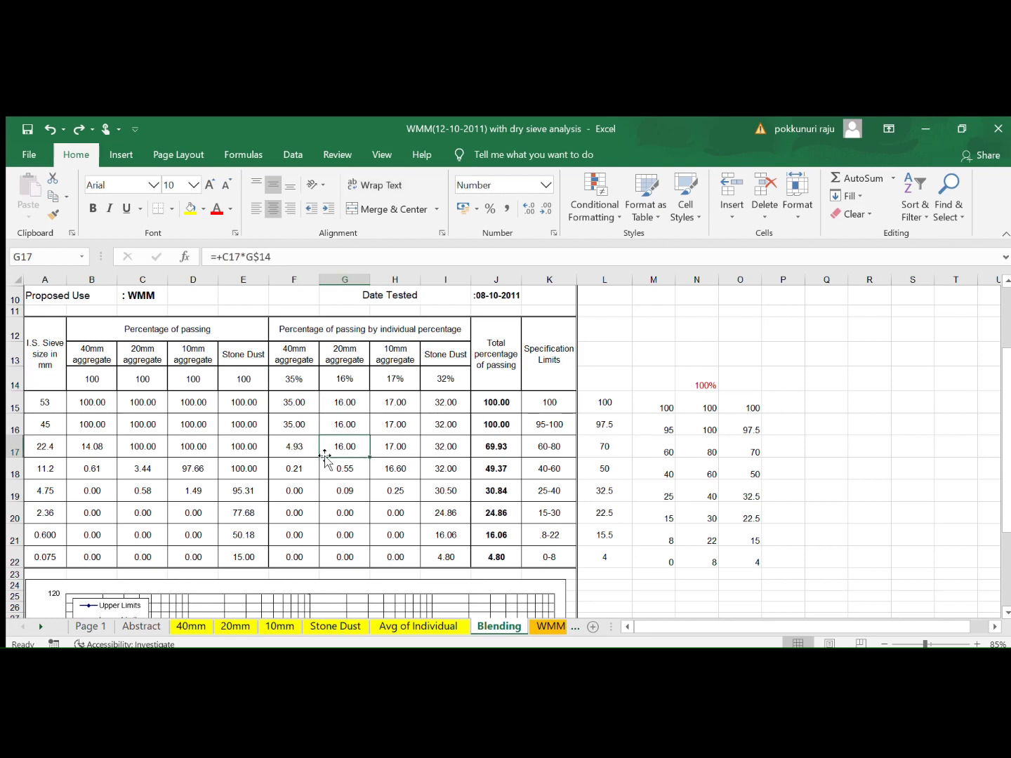
{"action": "scroll", "coordinate": [403, 474], "scroll_direction": "down", "scroll_amount": 4}
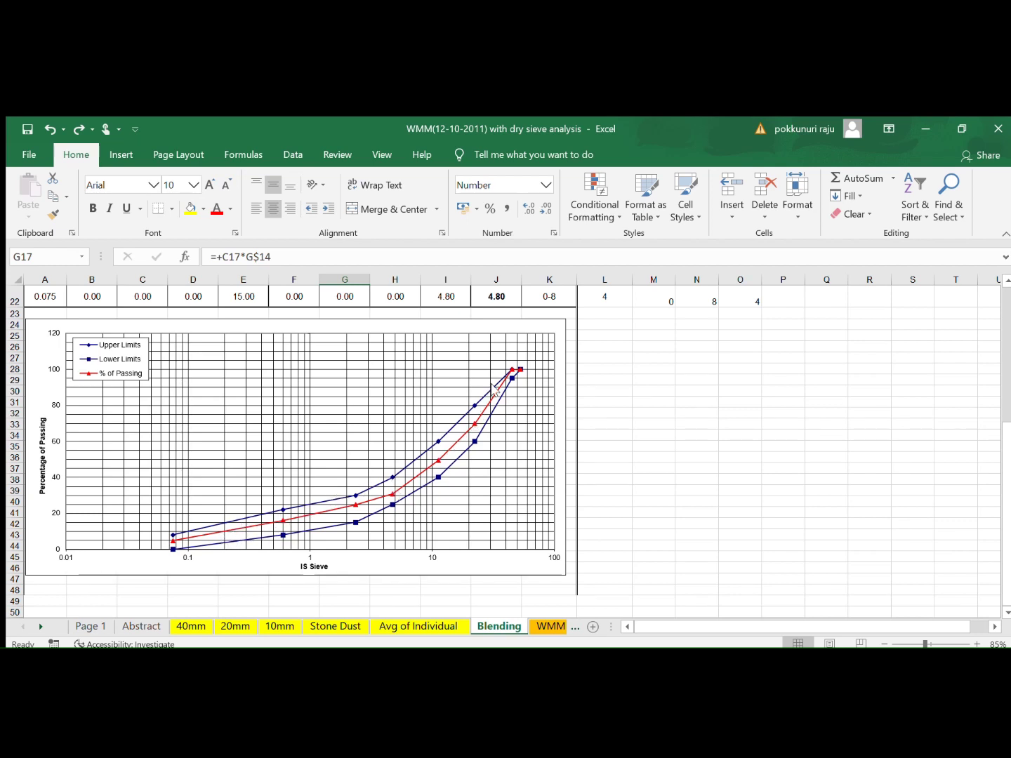
{"action": "scroll", "coordinate": [434, 480], "scroll_direction": "up", "scroll_amount": 2}
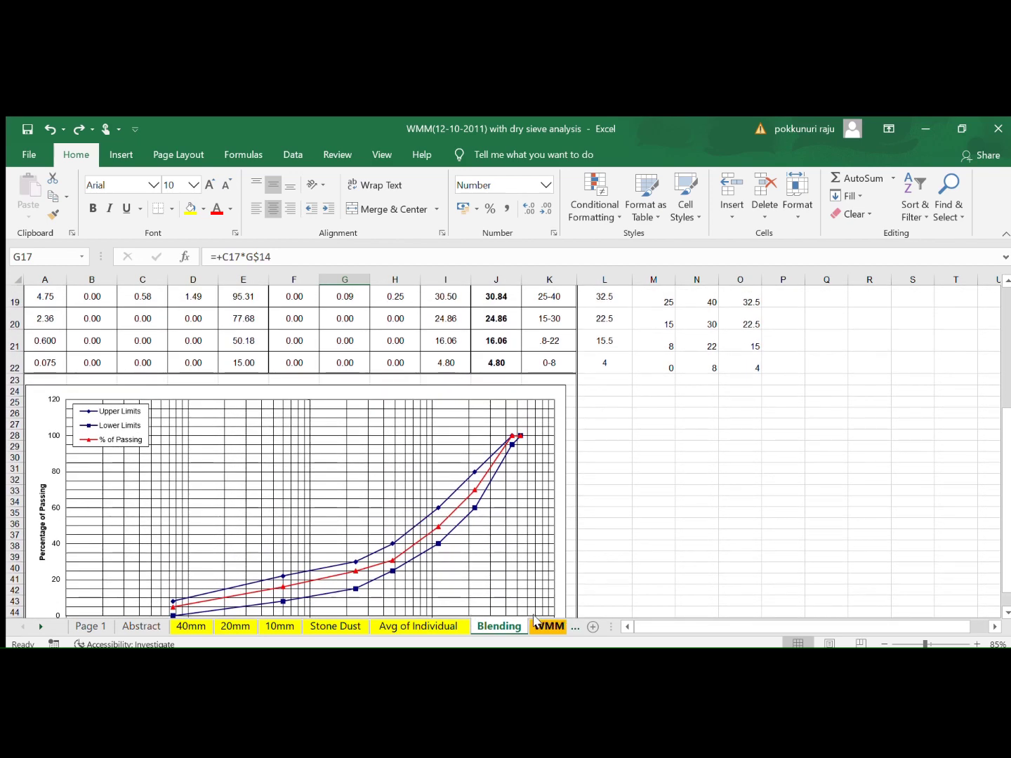
{"action": "scroll", "coordinate": [460, 416], "scroll_direction": "up", "scroll_amount": 4}
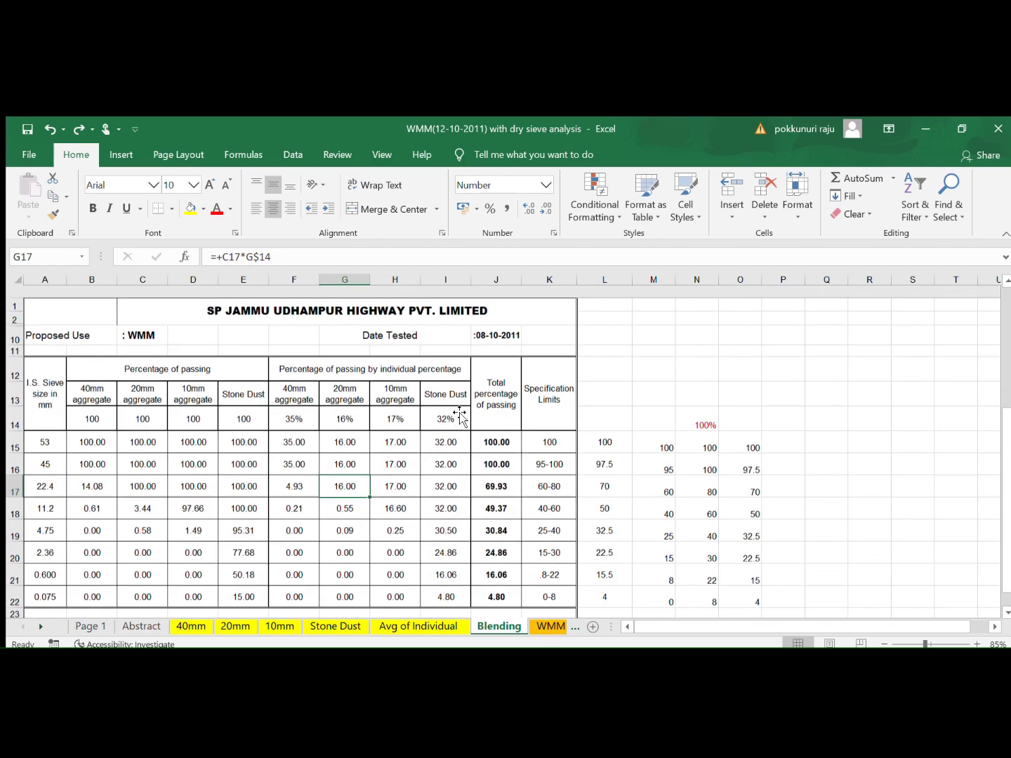
- Recheck the 40mm aggregate formula for the 53 mm sieve and select all four blend proportions to review their sum
{"action": "left_click", "coordinate": [299, 434]}
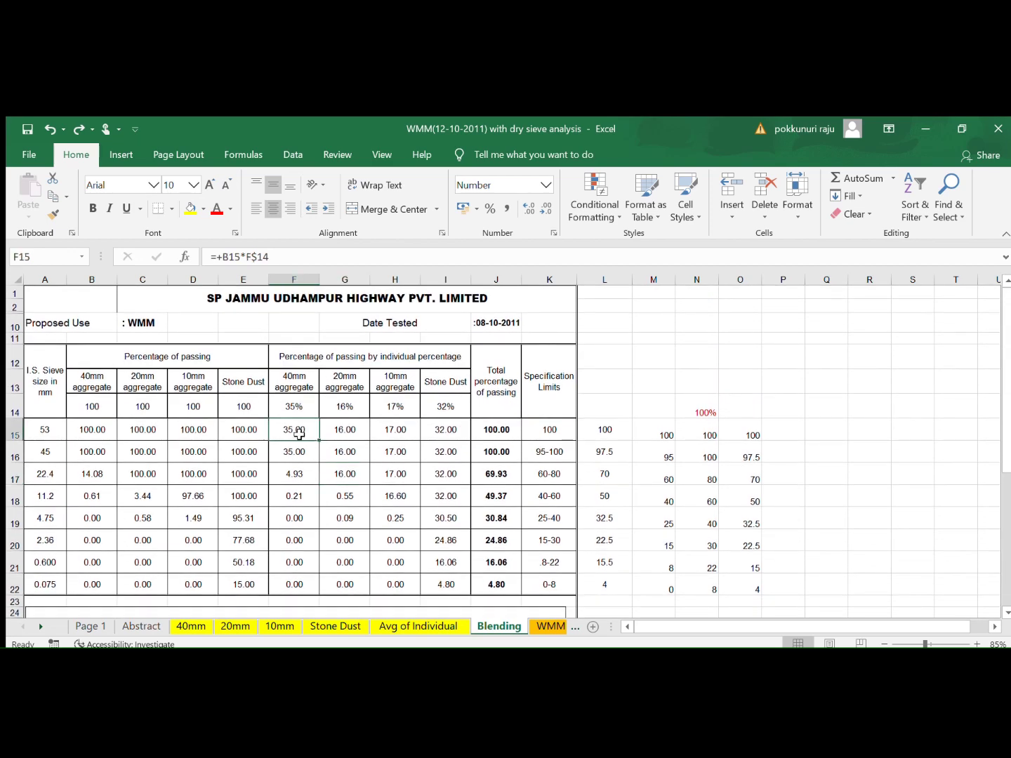
{"action": "left_click", "coordinate": [290, 401]}
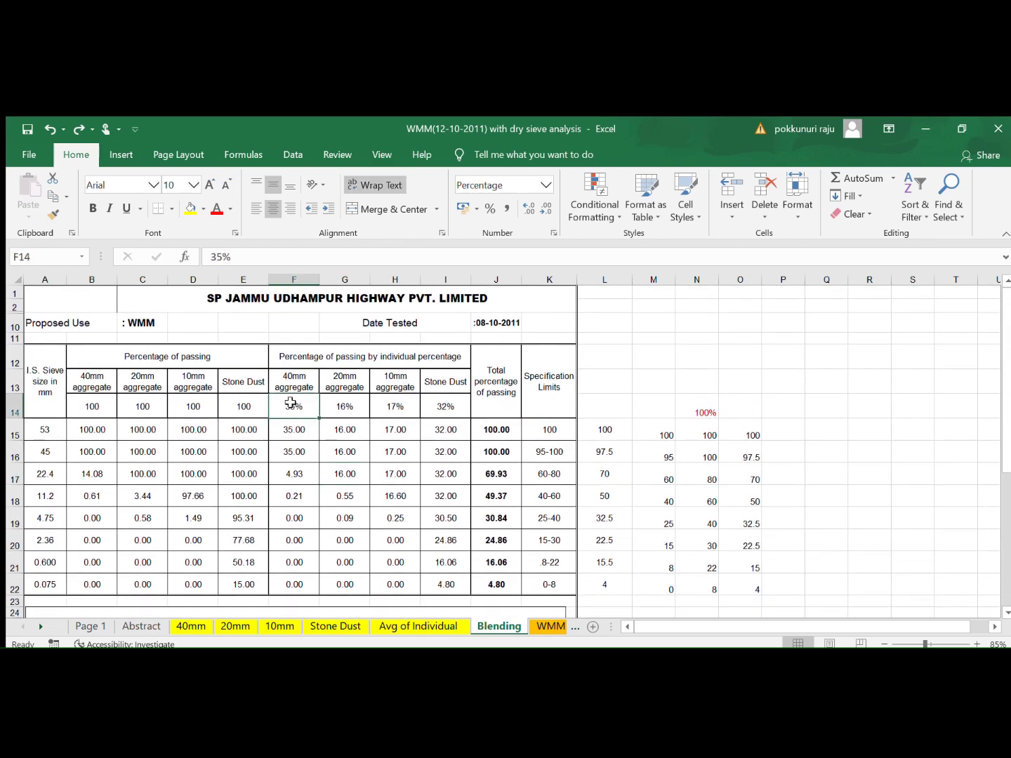
{"action": "key", "text": "shift+Right"}
{"action": "key", "text": "shift+Right"}
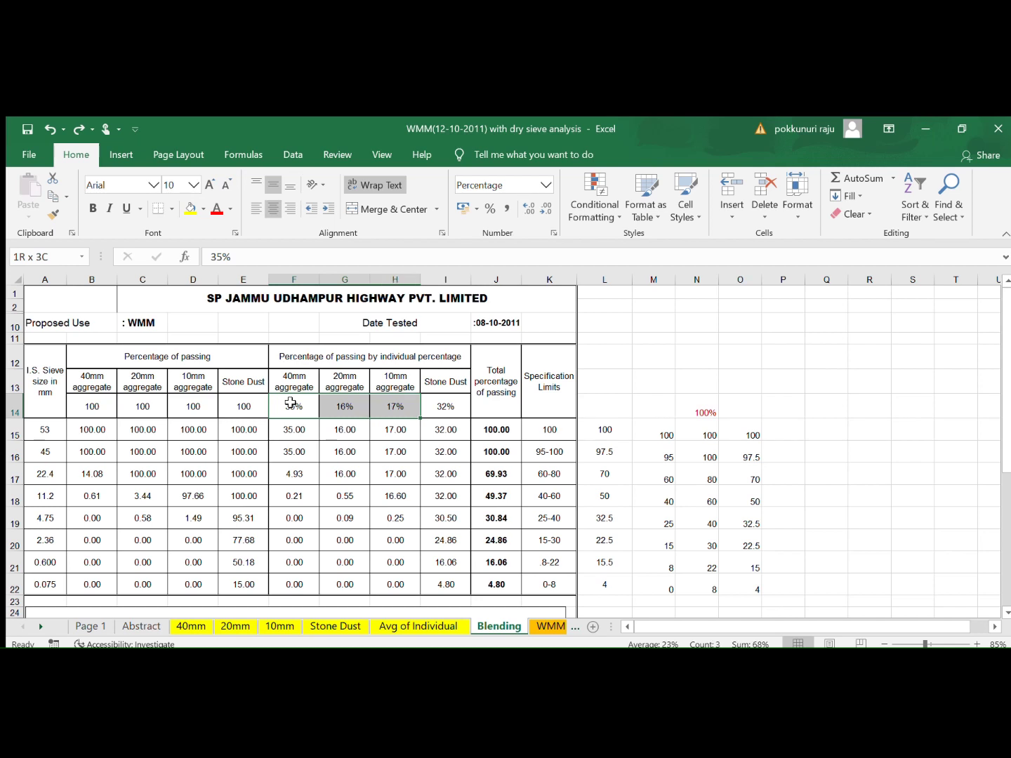
{"action": "key", "text": "shift+Right"}
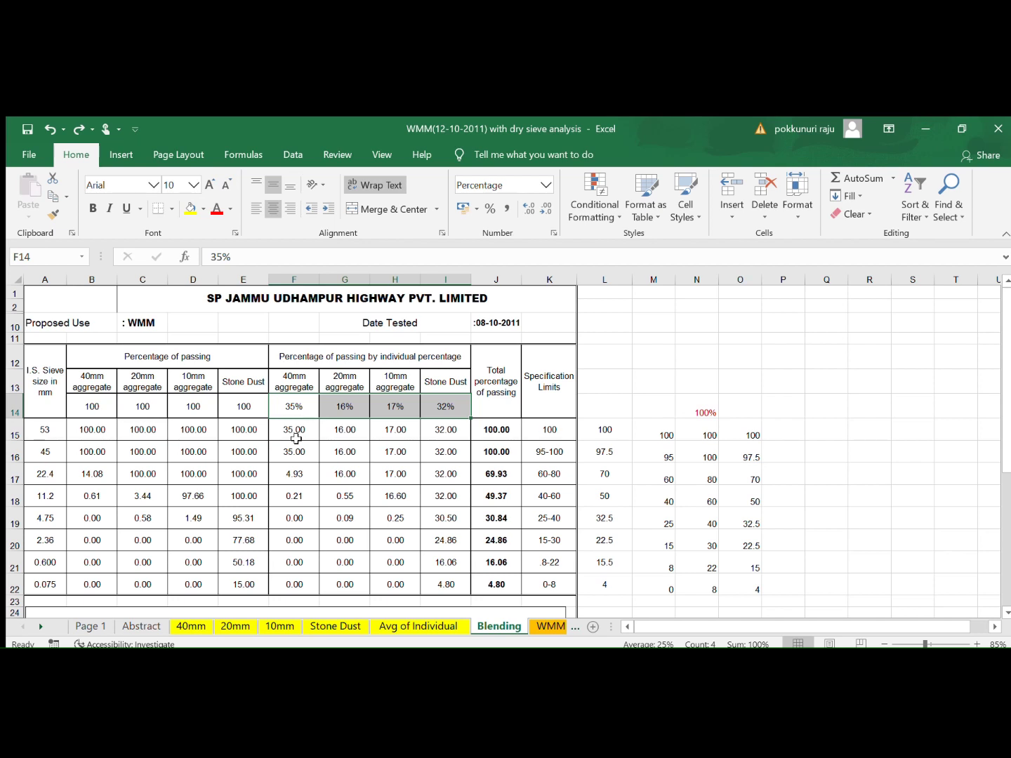
{"action": "scroll", "coordinate": [296, 439], "scroll_direction": "down", "scroll_amount": 1}
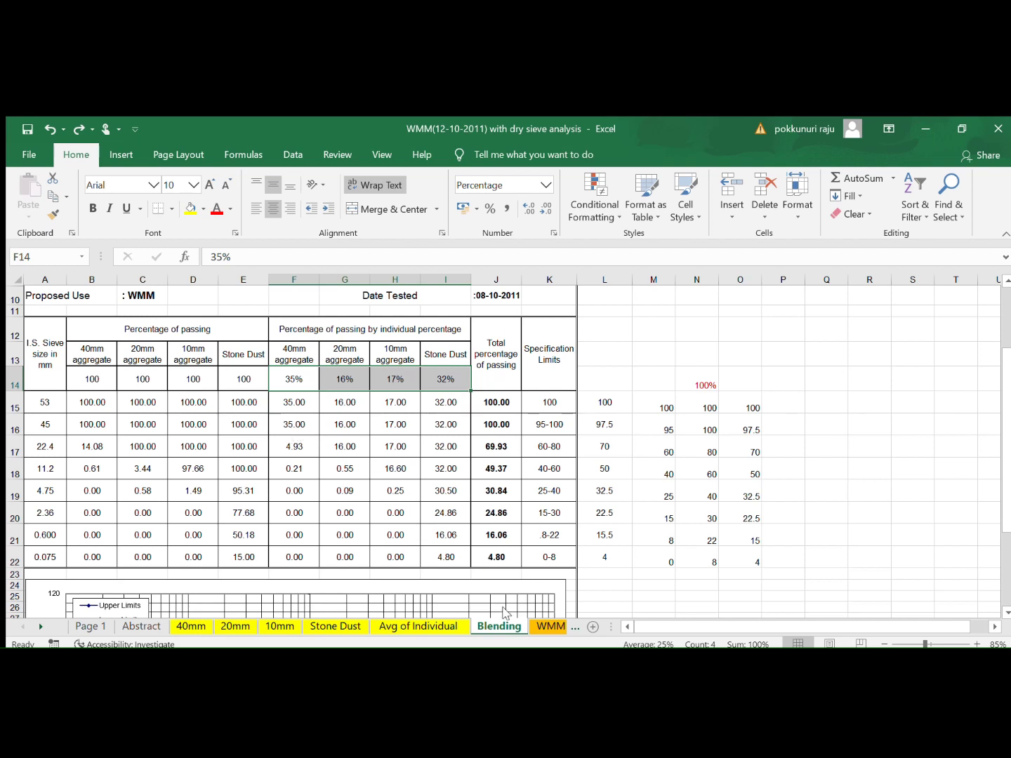
- Examine the WMM Gradation sheet's retained weights and passing percentages, and compare them with the proportions on the Blending sheet
{"action": "left_click", "coordinate": [537, 626]}
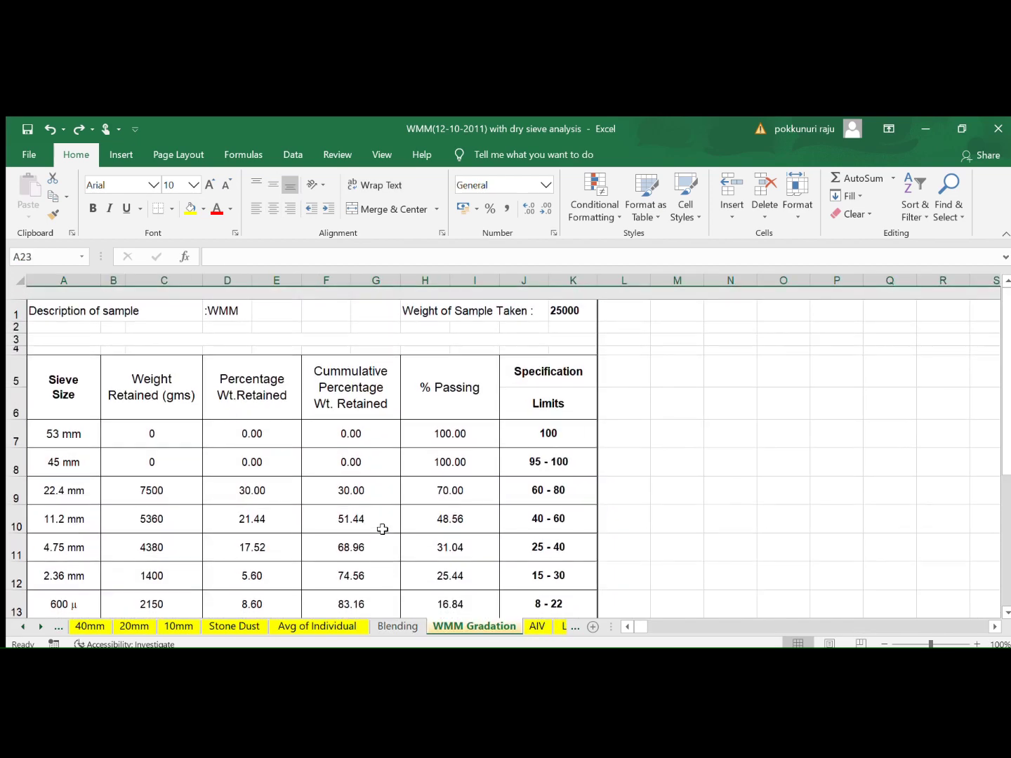
{"action": "scroll", "coordinate": [382, 529], "scroll_direction": "down", "scroll_amount": 1}
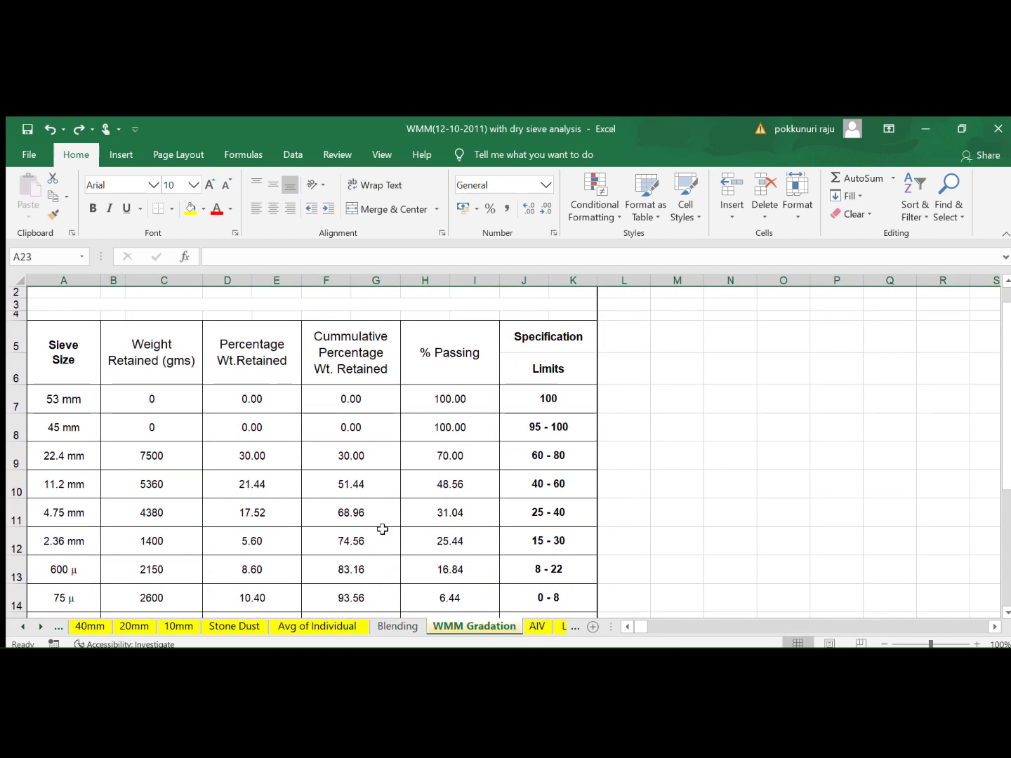
{"action": "left_click", "coordinate": [136, 417]}
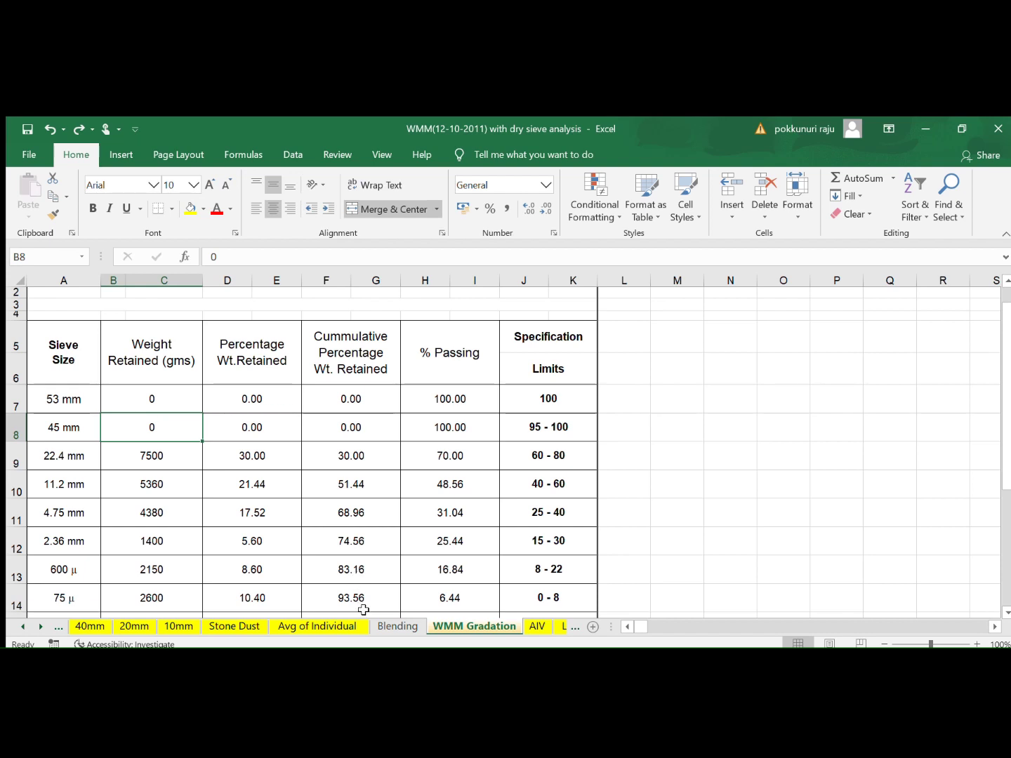
{"action": "left_click", "coordinate": [394, 628]}
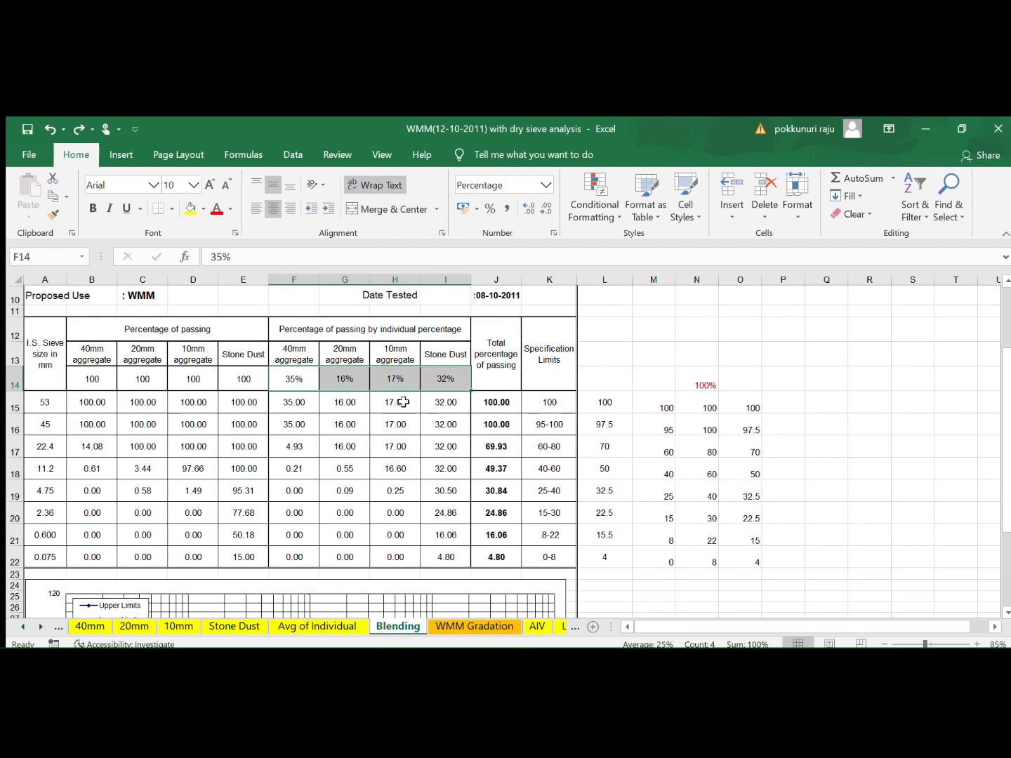
{"action": "left_click", "coordinate": [455, 627]}
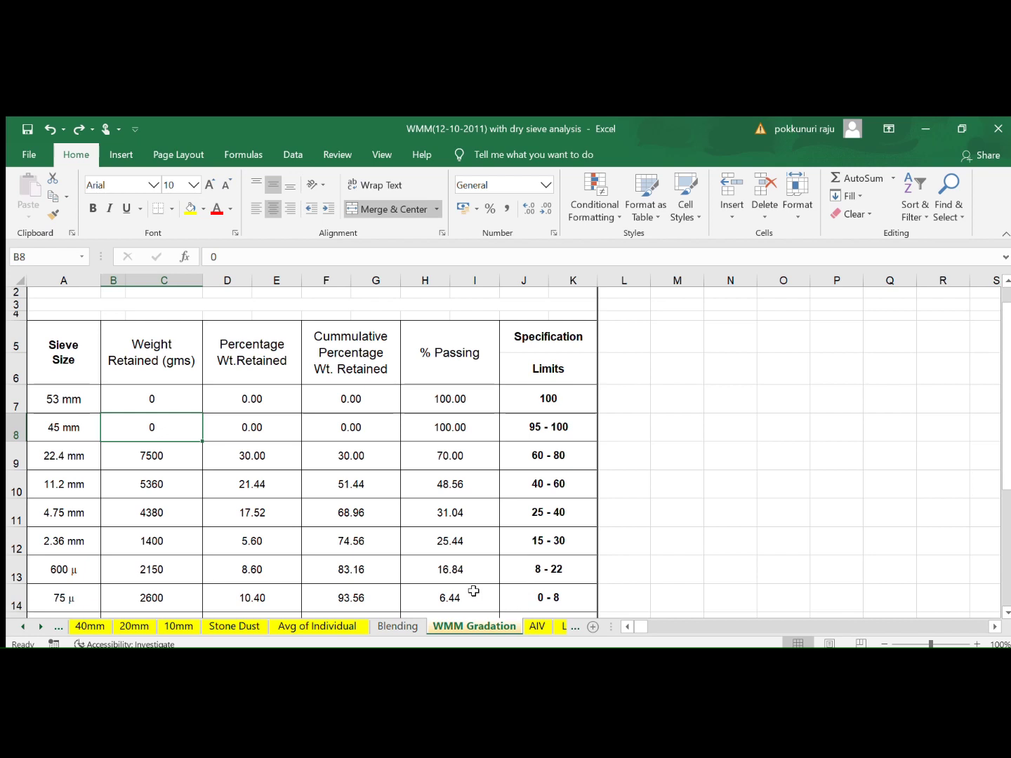
- Check the Average A.I.V. formulas for tests 1 and 2 on the AIV sheet and view the Los. Abr.Value sheet
{"action": "left_click", "coordinate": [535, 624]}
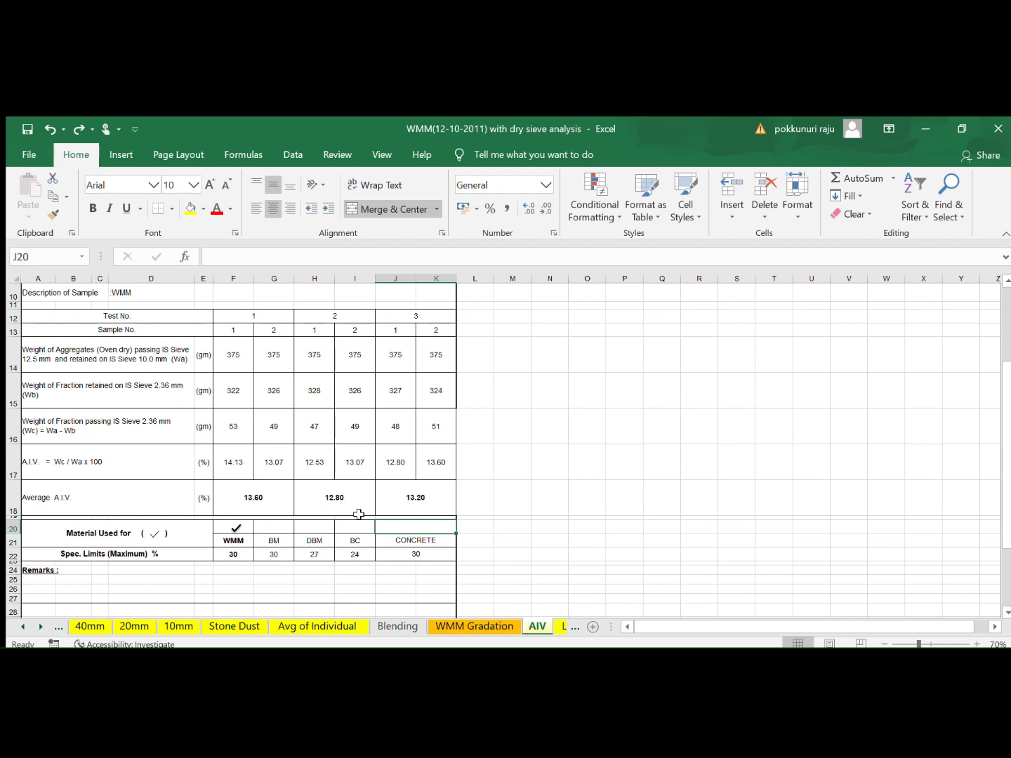
{"action": "left_click", "coordinate": [405, 509]}
{"action": "left_click_drag", "start_coordinate": [265, 495], "coordinate": [332, 499]}
{"action": "left_click", "coordinate": [331, 499]}
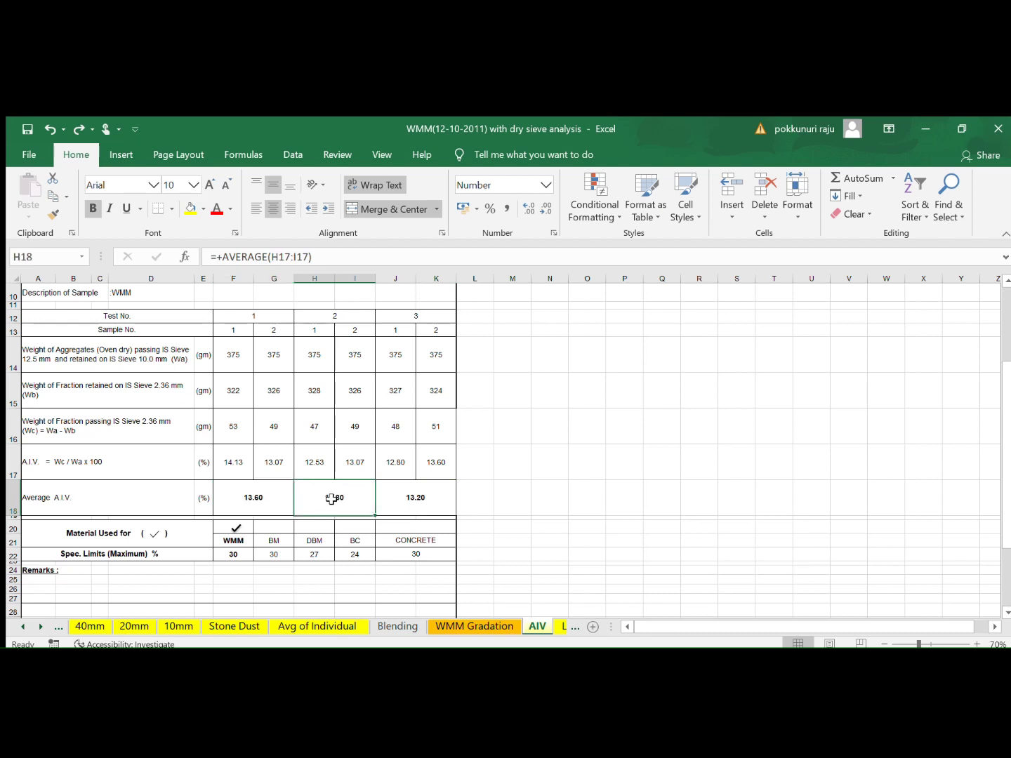
{"action": "left_click", "coordinate": [238, 579]}
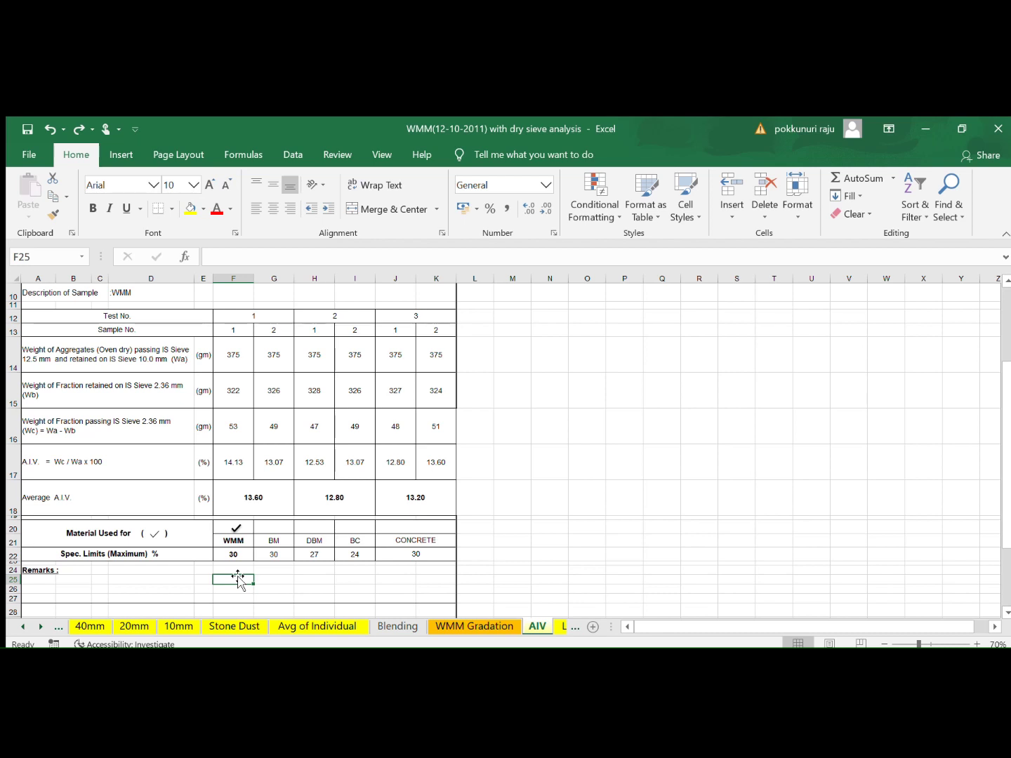
{"action": "left_click", "coordinate": [264, 505]}
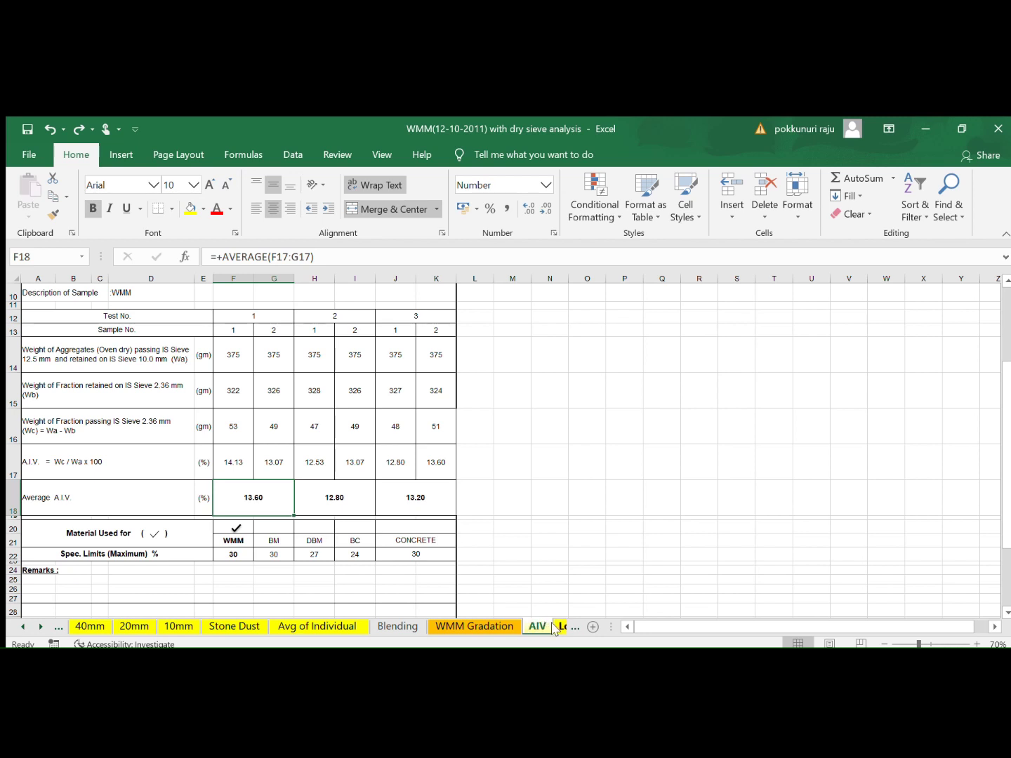
{"action": "left_click", "coordinate": [555, 627]}
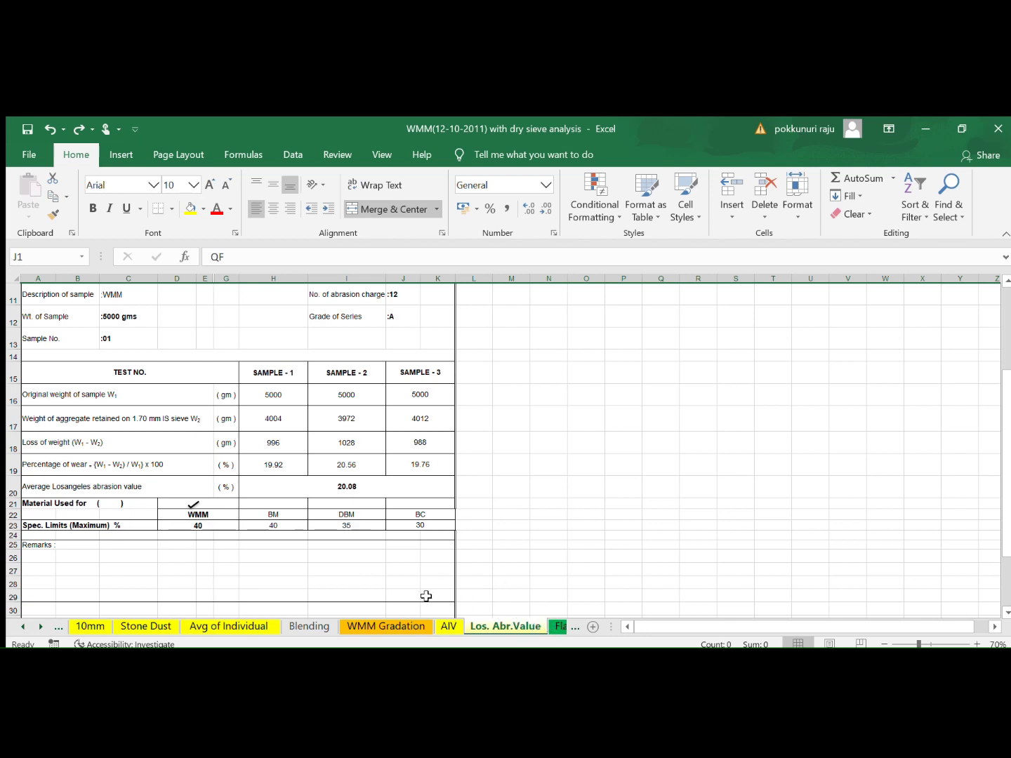
- Examine the Flake_Elong sheet's sieve sizes, sample weights, gauge weights, totals and combined specification limits
{"action": "left_click", "coordinate": [556, 626]}
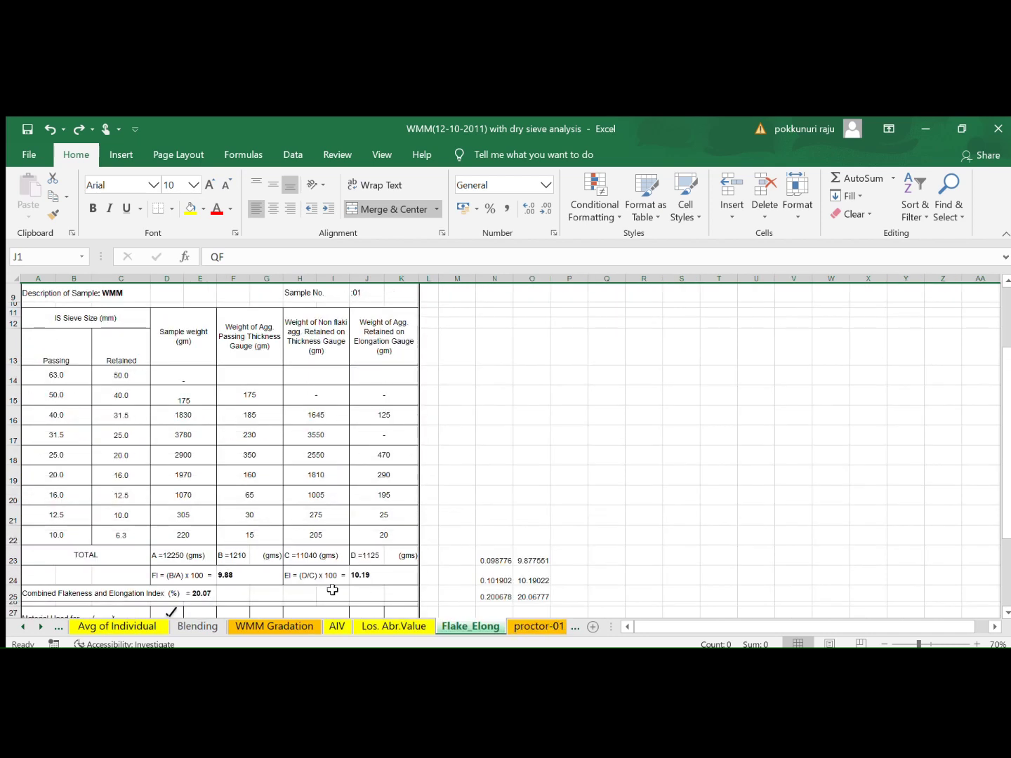
{"action": "scroll", "coordinate": [330, 508], "scroll_direction": "down", "scroll_amount": 2}
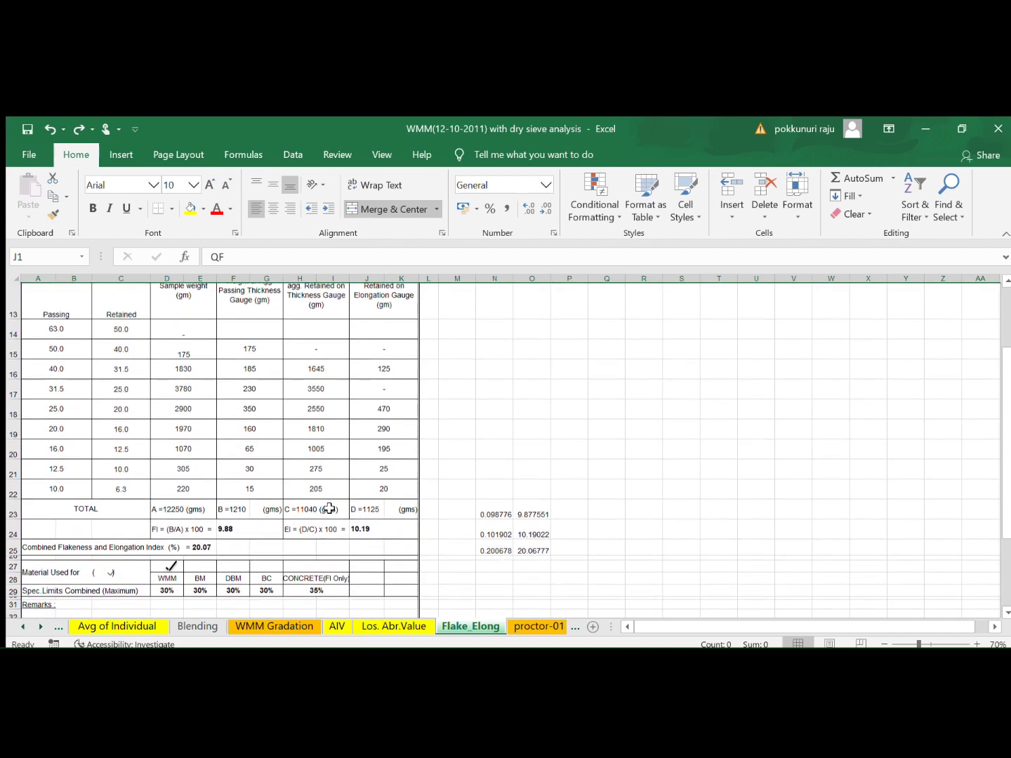
{"action": "scroll", "coordinate": [330, 509], "scroll_direction": "up", "scroll_amount": 1}
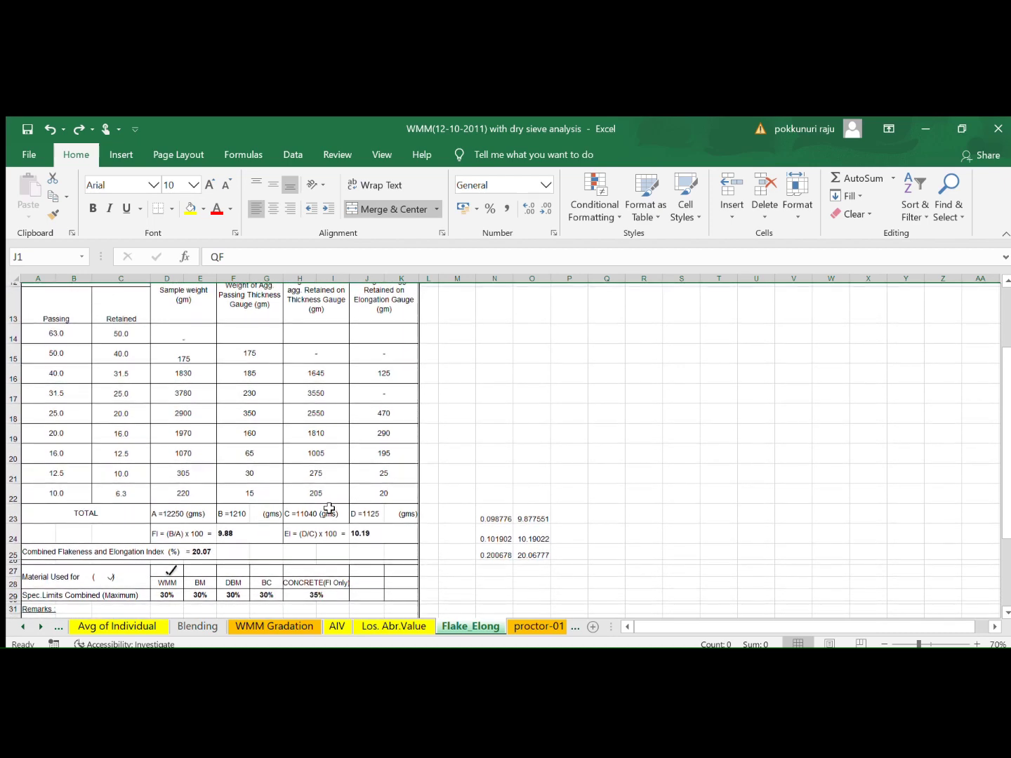
{"action": "scroll", "coordinate": [329, 509], "scroll_direction": "down", "scroll_amount": 1}
{"action": "scroll", "coordinate": [329, 509], "scroll_direction": "up", "scroll_amount": 1}
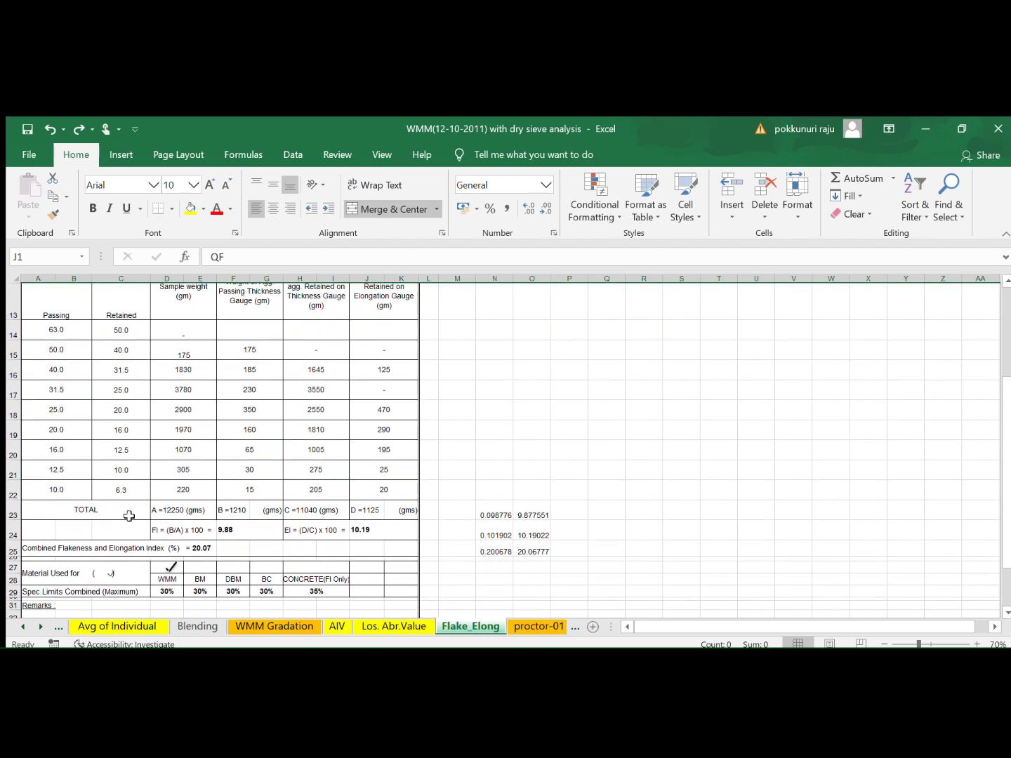
{"action": "scroll", "coordinate": [130, 516], "scroll_direction": "up", "scroll_amount": 3}
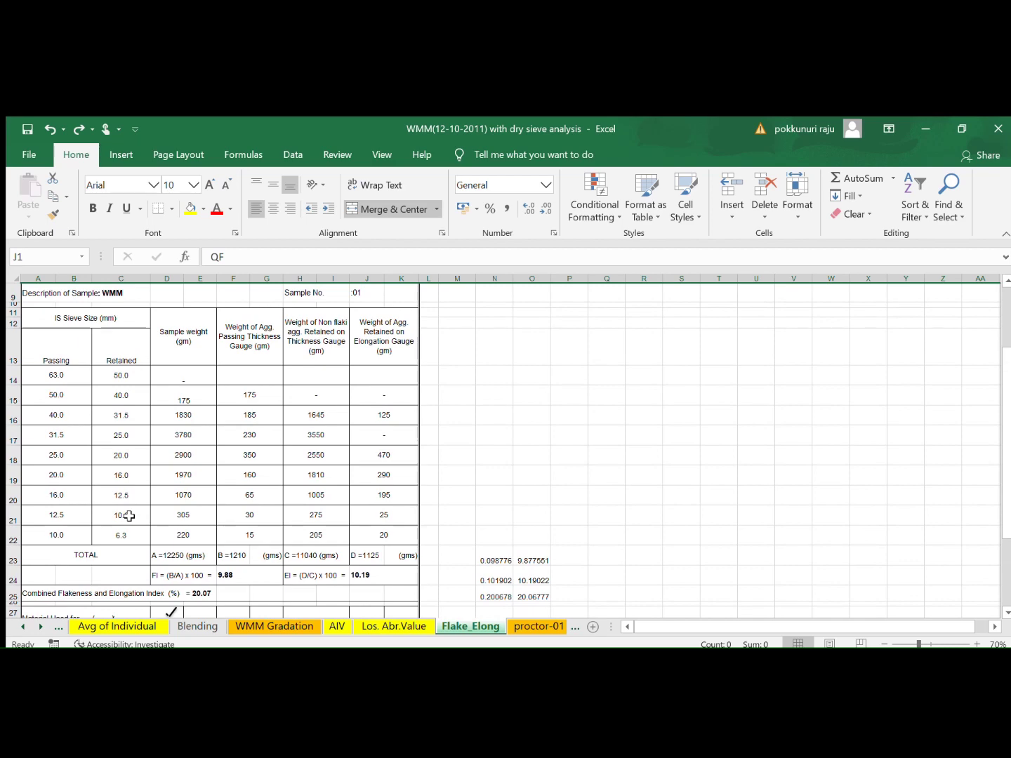
{"action": "scroll", "coordinate": [129, 516], "scroll_direction": "down", "scroll_amount": 1}
{"action": "scroll", "coordinate": [130, 516], "scroll_direction": "down", "scroll_amount": 1}
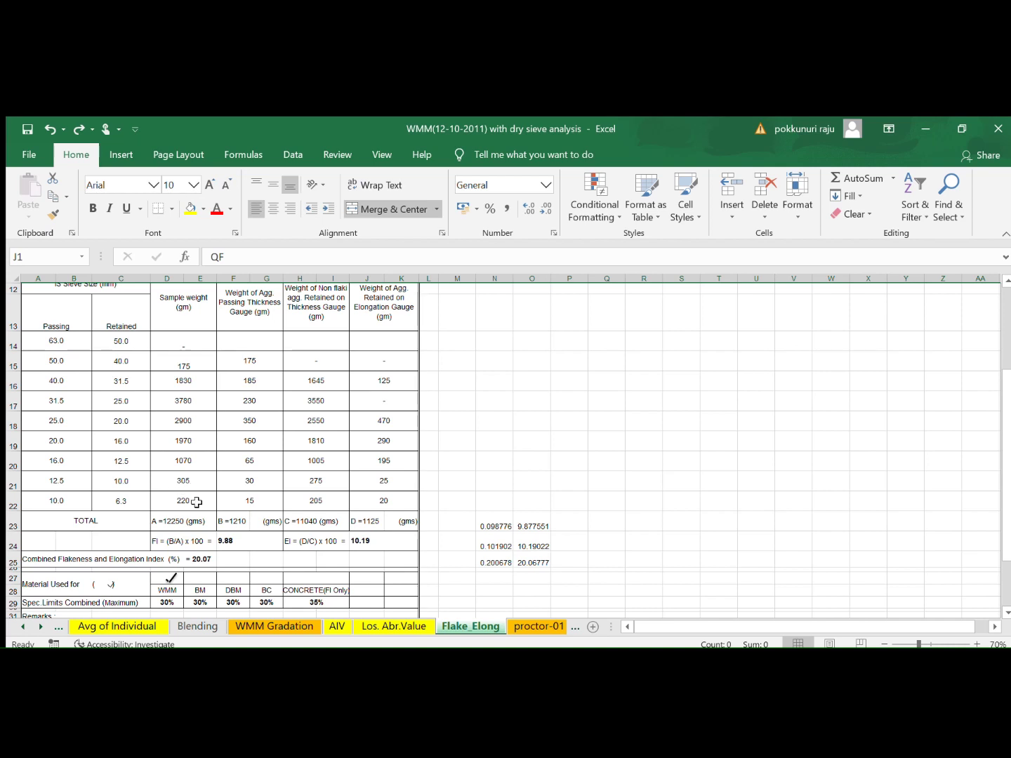
- Check the flakiness index, elongation index and combined index cells on the Flake_Elong sheet
{"action": "left_click", "coordinate": [240, 544]}
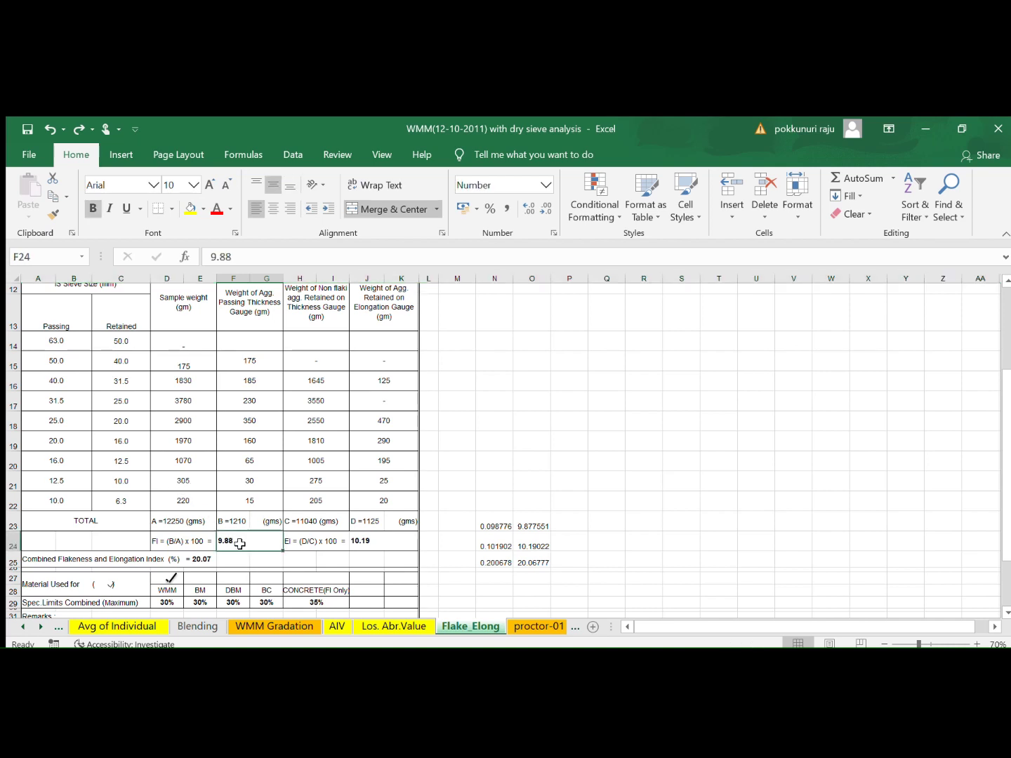
{"action": "left_click", "coordinate": [369, 545]}
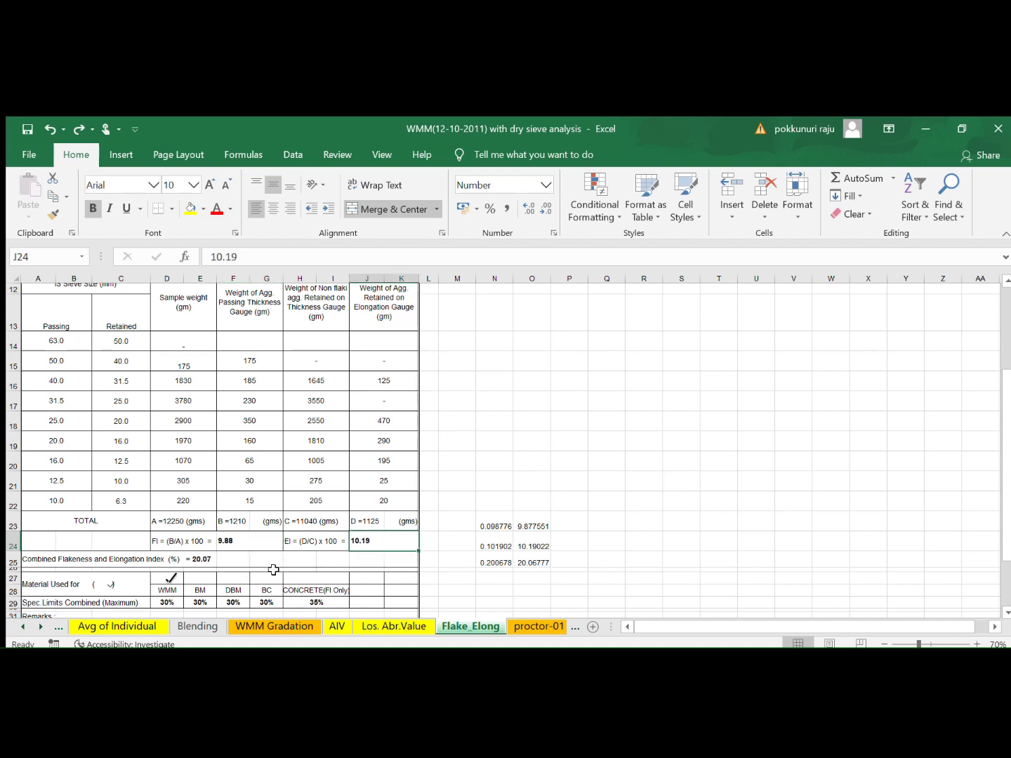
{"action": "left_click", "coordinate": [199, 560]}
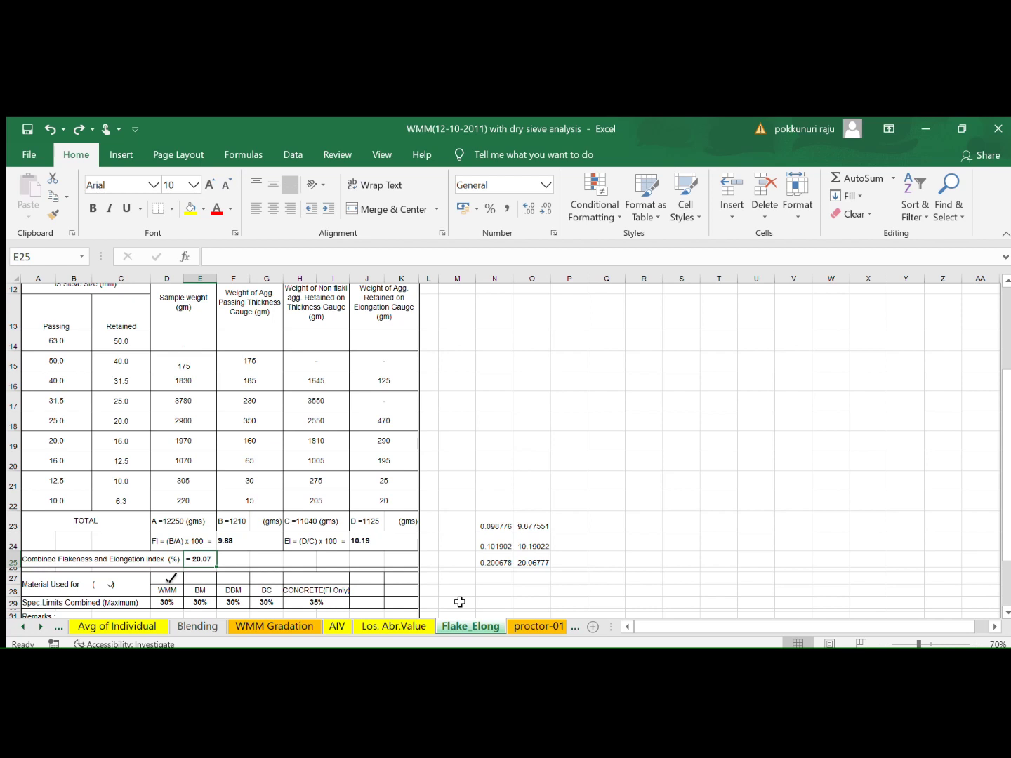
- Revisit the Blending, WMM Gradation, AIV, Los. Abr.Value and Flake_Elong sheets in sequence
{"action": "left_click", "coordinate": [190, 619]}
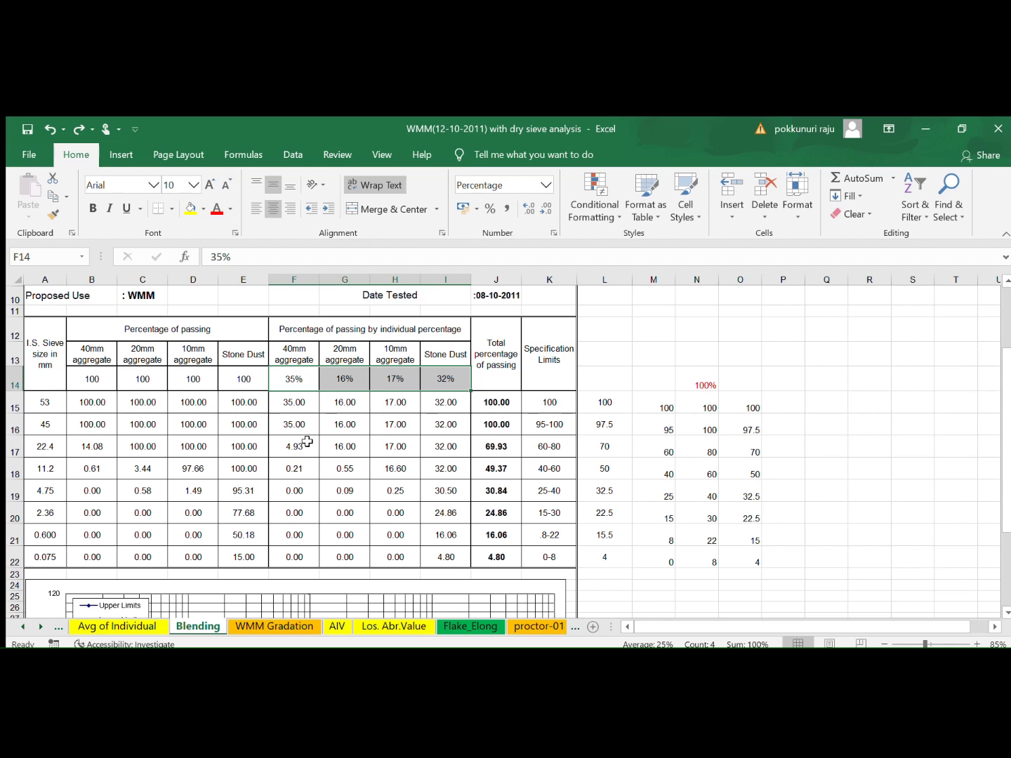
{"action": "left_click", "coordinate": [299, 629]}
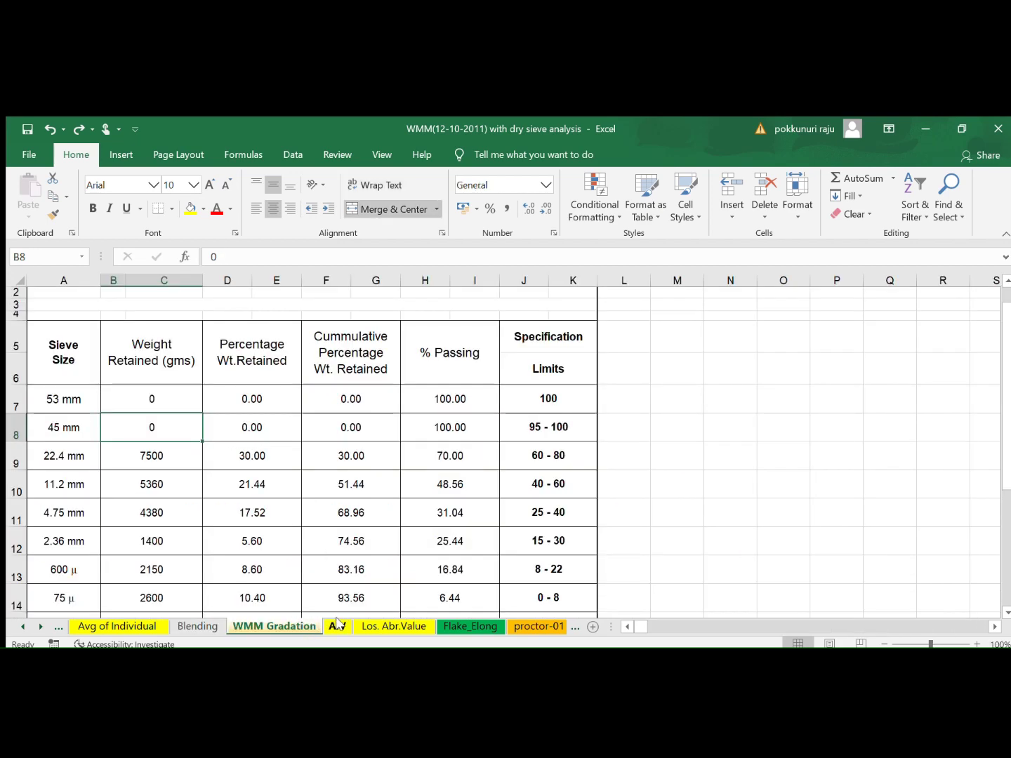
{"action": "left_click", "coordinate": [337, 624]}
{"action": "left_click", "coordinate": [375, 625]}
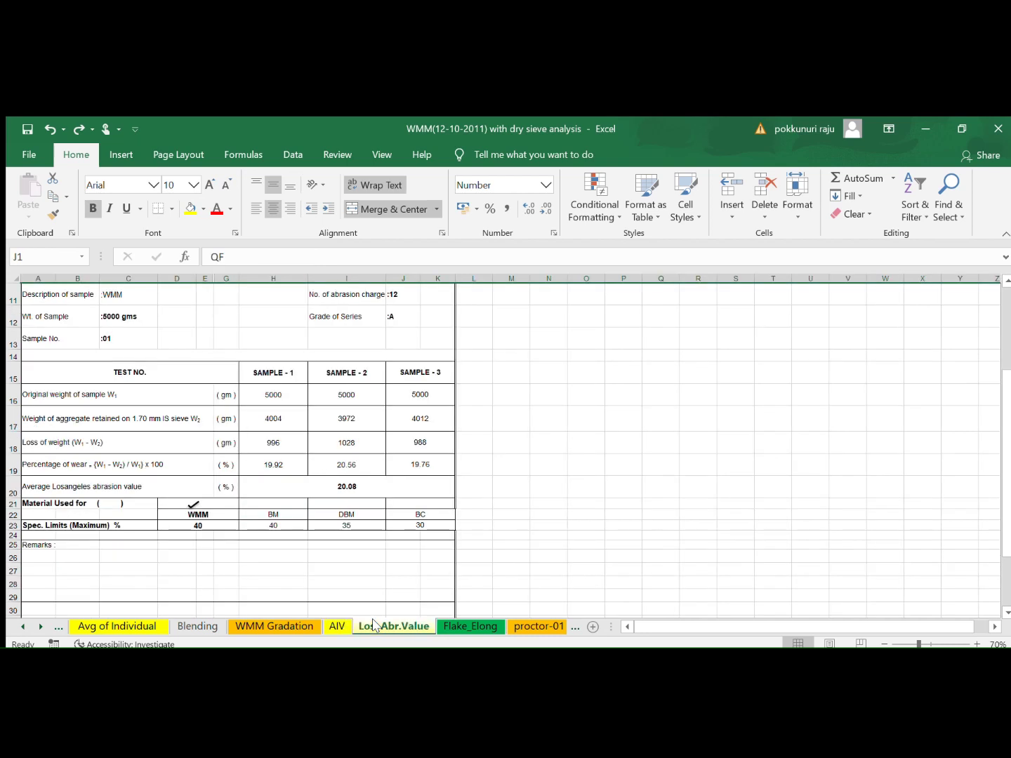
{"action": "left_click", "coordinate": [456, 625]}
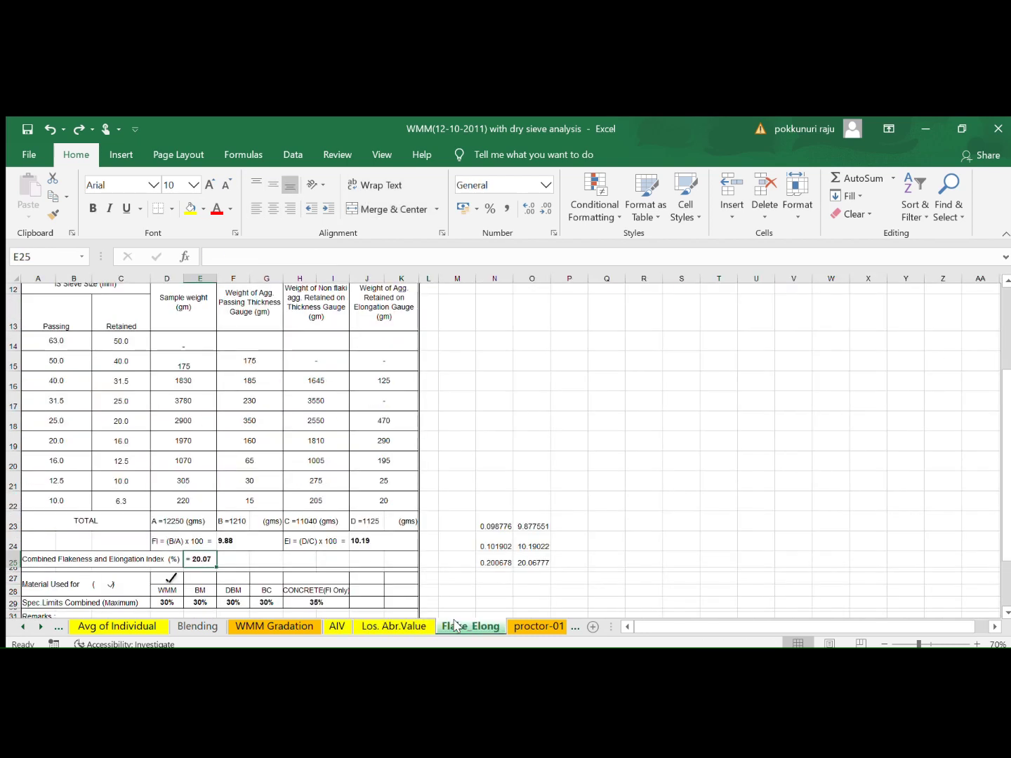
- View the proctor-01 sheet's density curve and its compaction test details and data table
{"action": "left_click", "coordinate": [514, 627]}
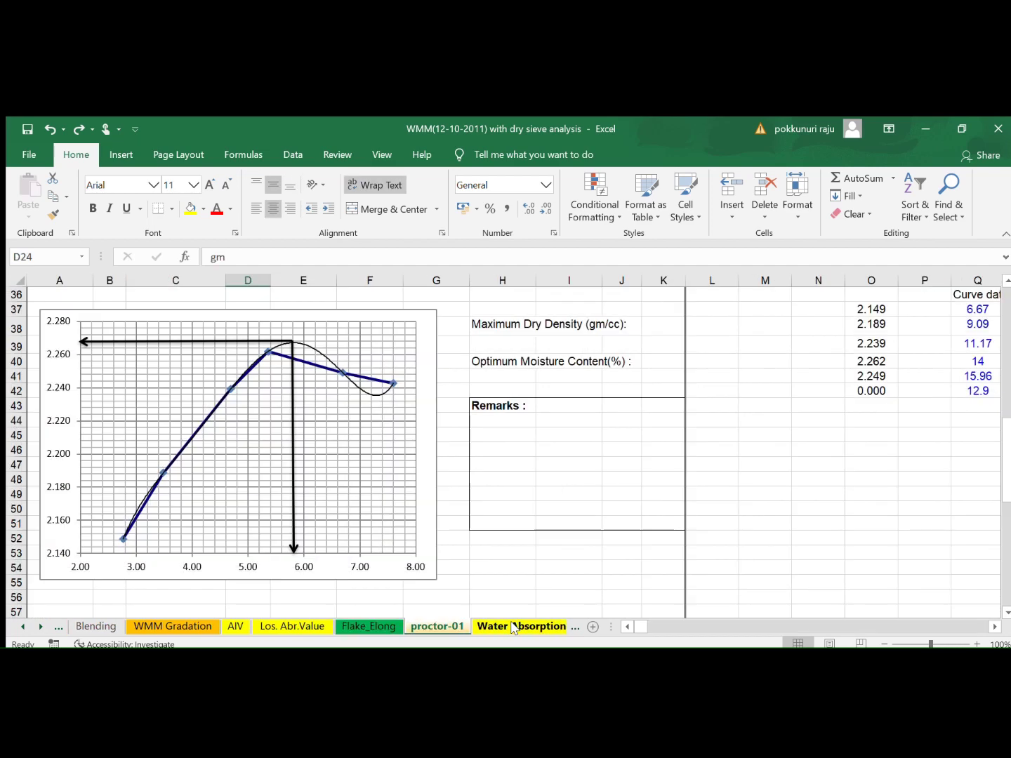
{"action": "scroll", "coordinate": [412, 555], "scroll_direction": "up", "scroll_amount": 5}
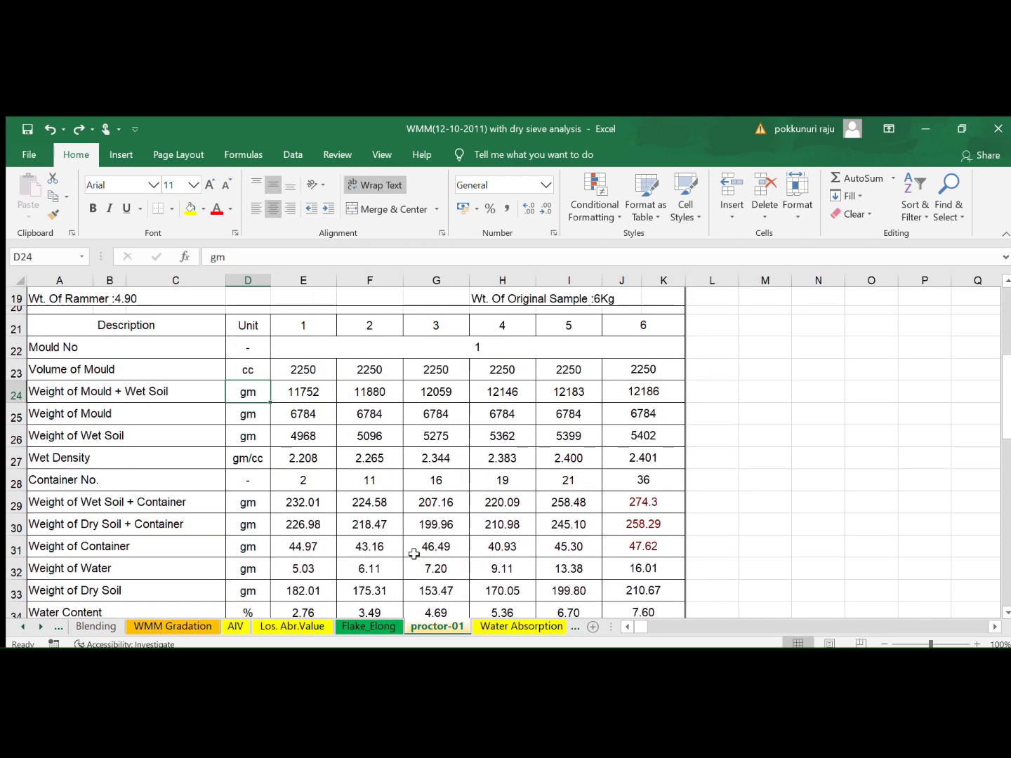
{"action": "scroll", "coordinate": [414, 554], "scroll_direction": "up", "scroll_amount": 1}
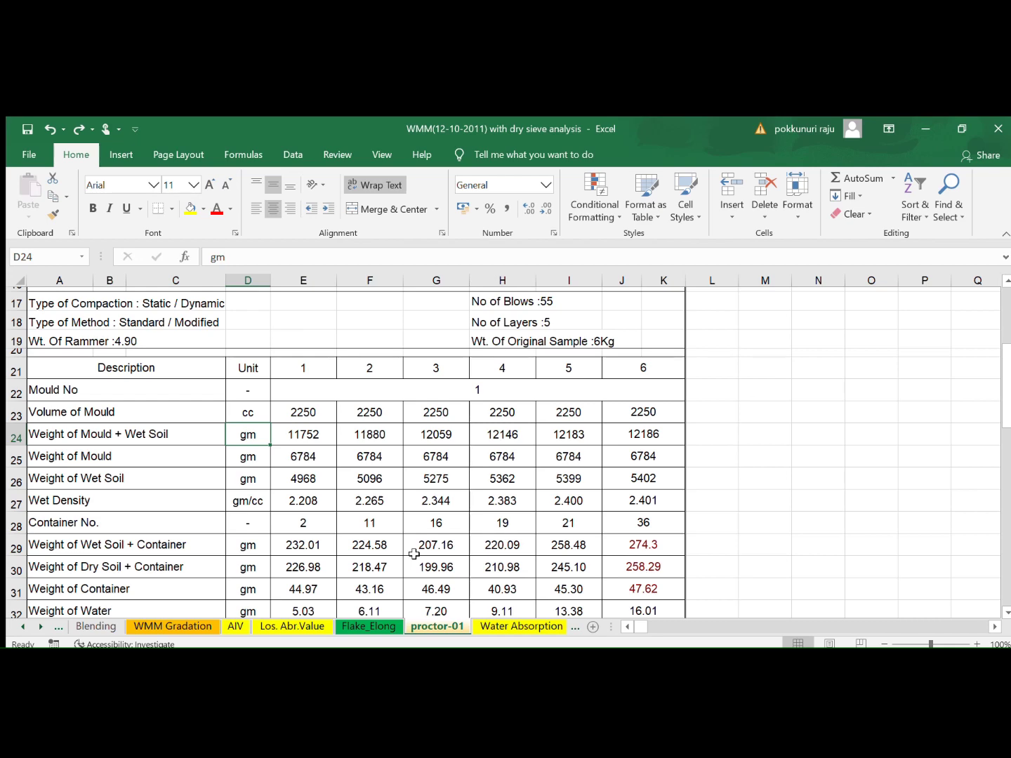
{"action": "scroll", "coordinate": [414, 554], "scroll_direction": "down", "scroll_amount": 1}
{"action": "scroll", "coordinate": [414, 553], "scroll_direction": "down", "scroll_amount": 1}
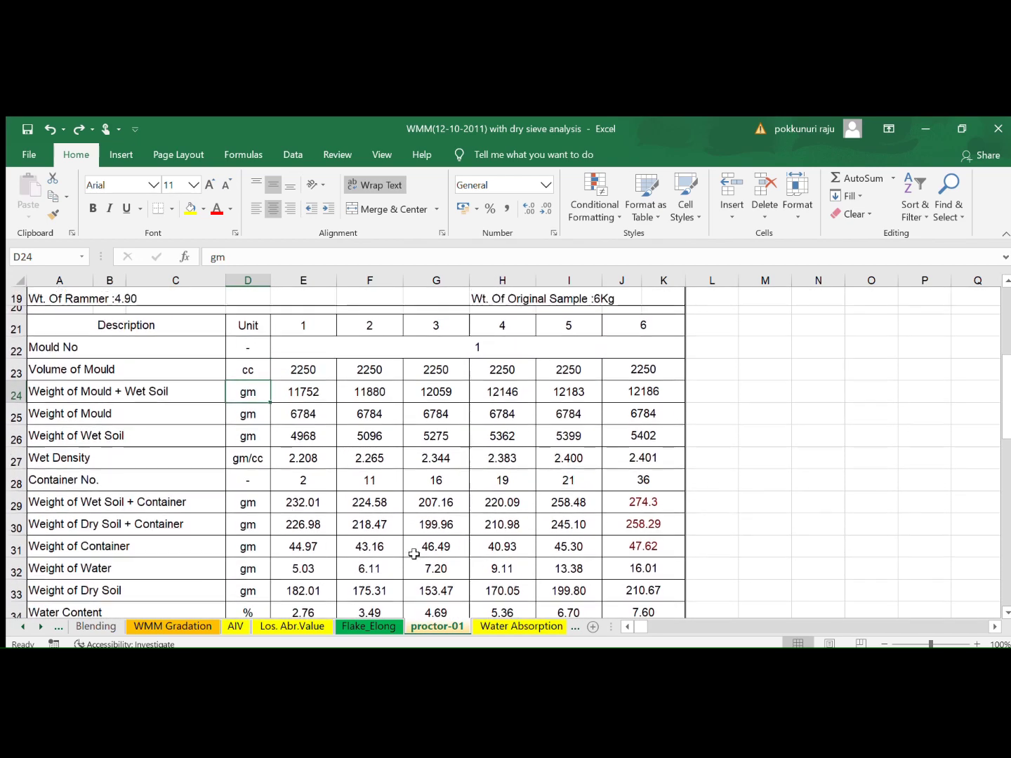
- Inspect trial 1's mould volume and weights on the proctor-01 sheet, including the wet soil weight and wet density formulas
{"action": "left_click", "coordinate": [288, 371]}
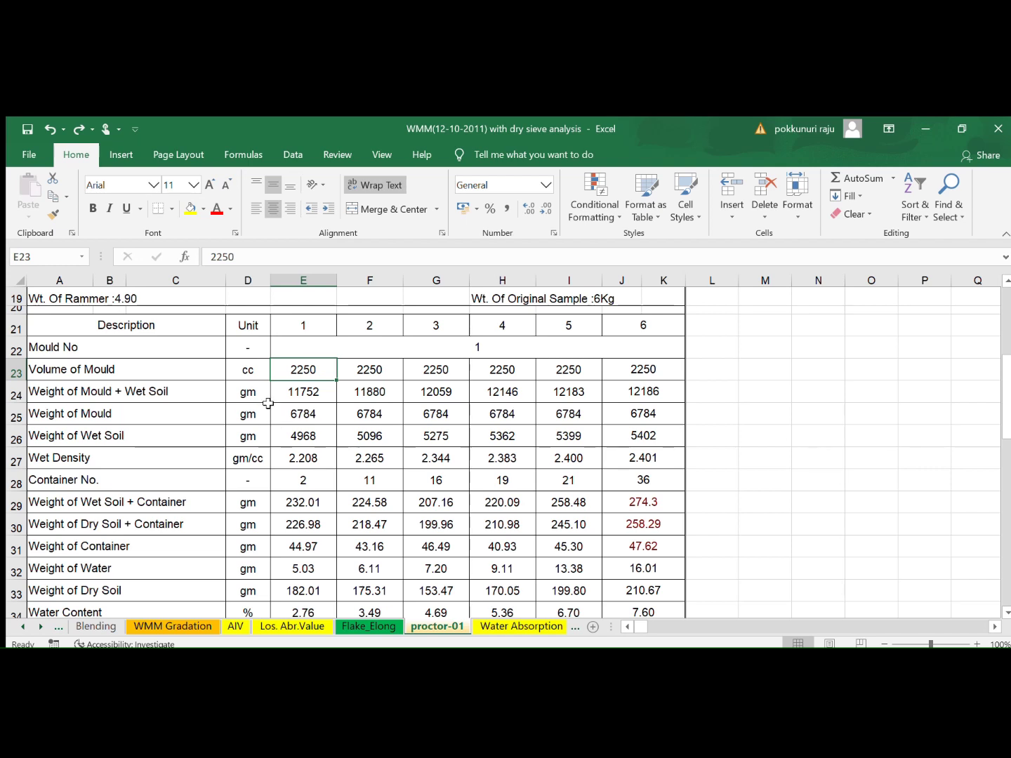
{"action": "left_click", "coordinate": [293, 390]}
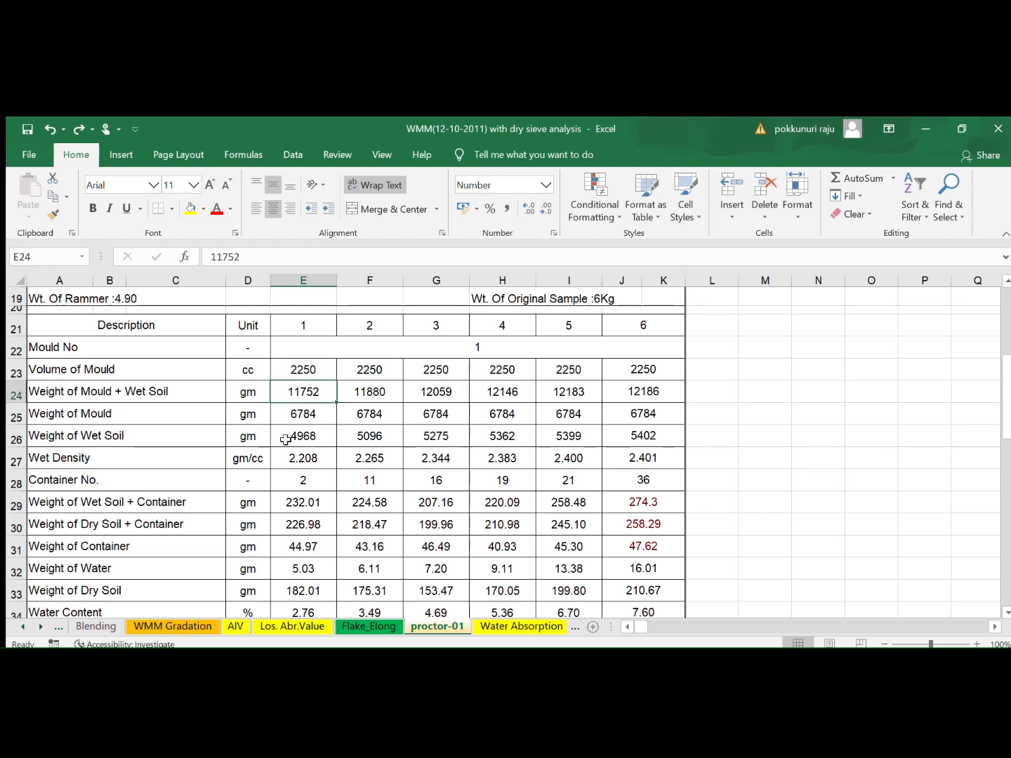
{"action": "key", "text": "Down"}
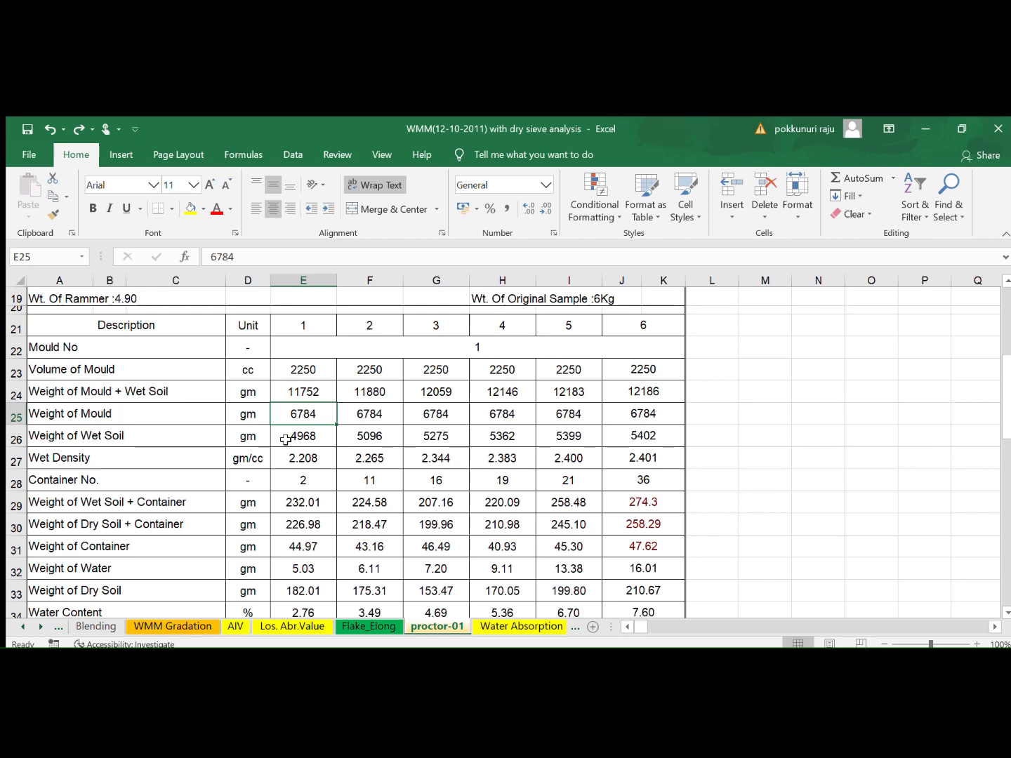
{"action": "left_click", "coordinate": [287, 439]}
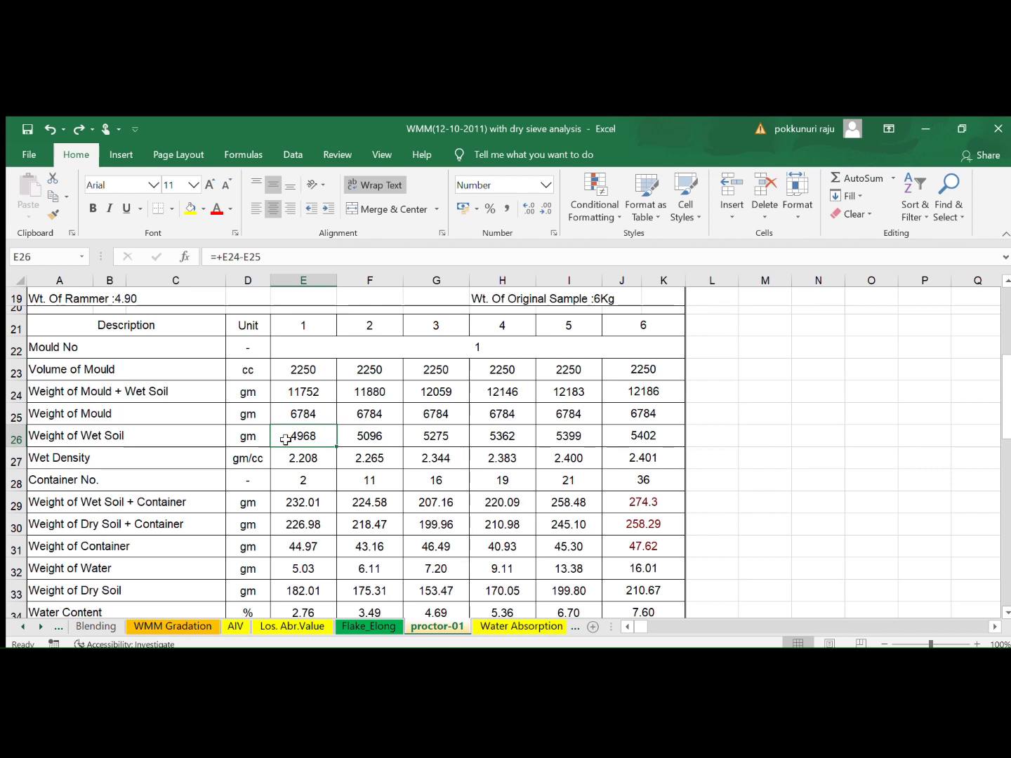
{"action": "key", "text": "Down"}
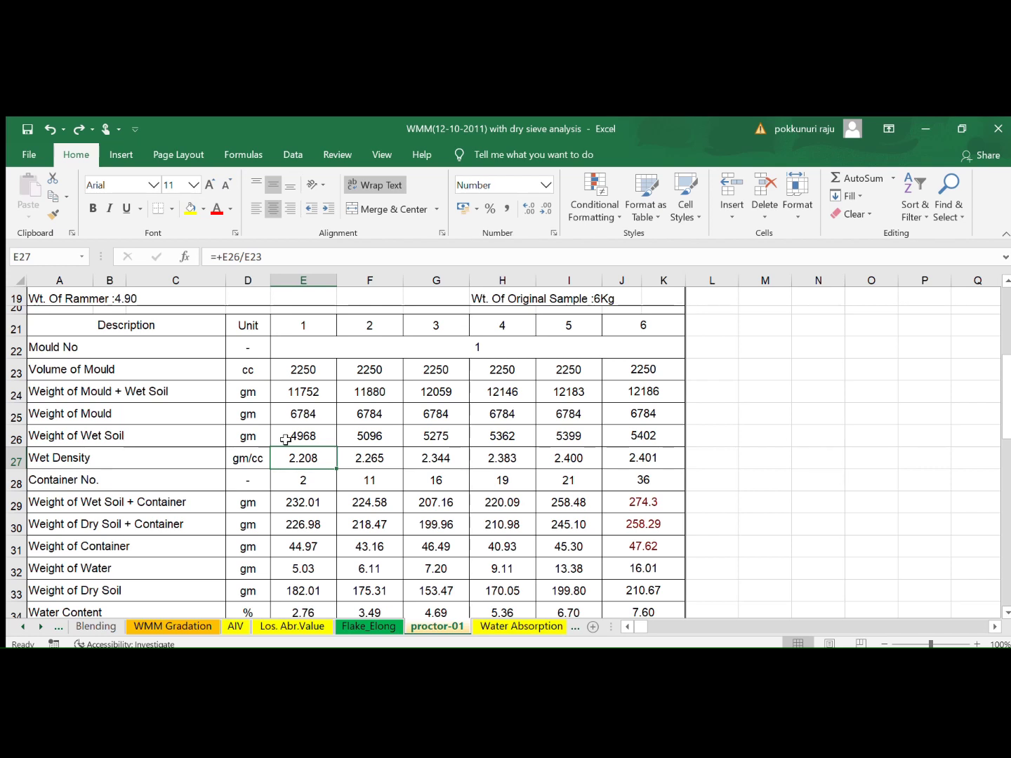
- Inspect trial 1's container and soil weights, and the formulas for water weight, dry soil weight, water content and dry density
{"action": "key", "text": "Down"}
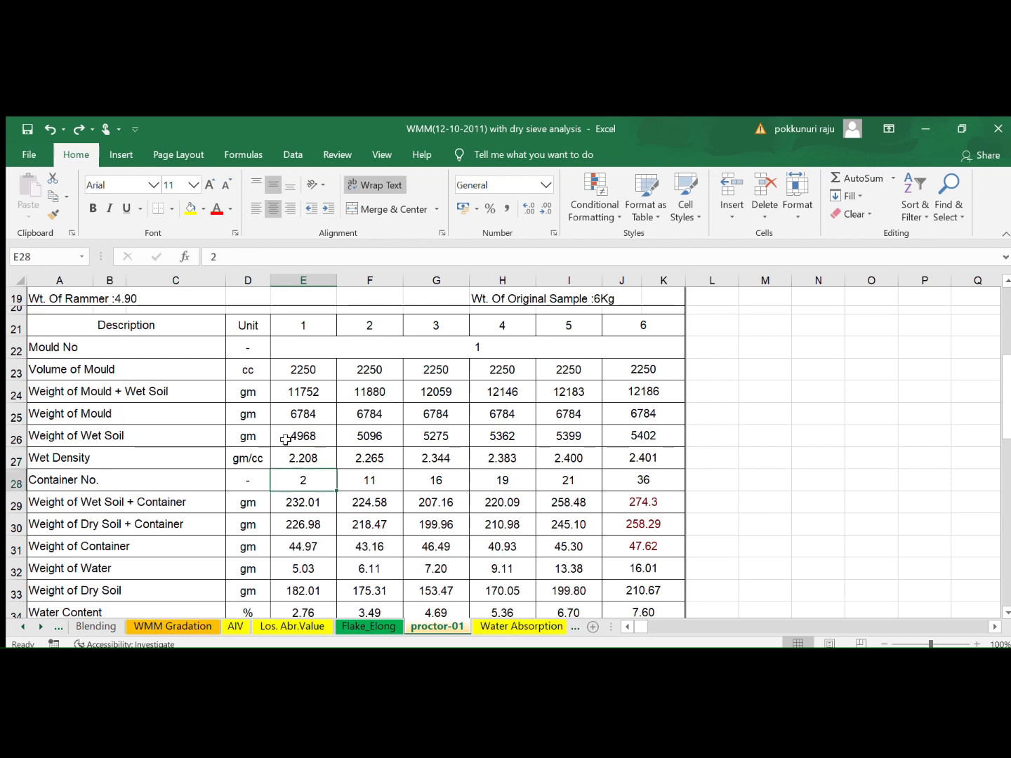
{"action": "key", "text": "Down"}
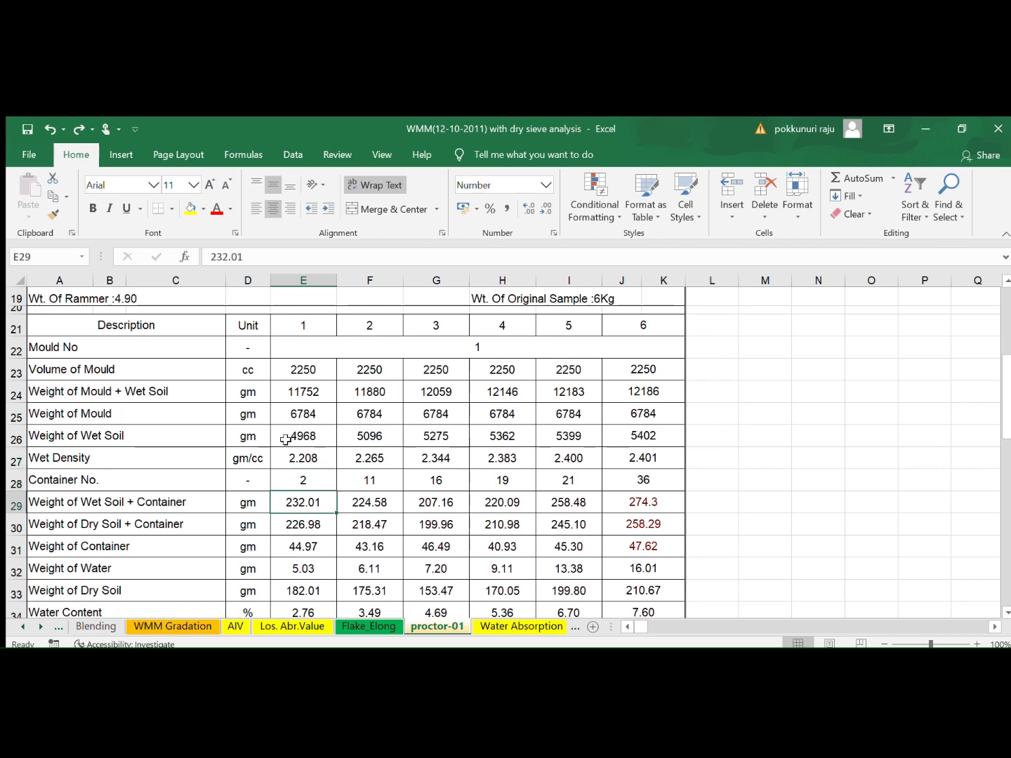
{"action": "key", "text": "Down"}
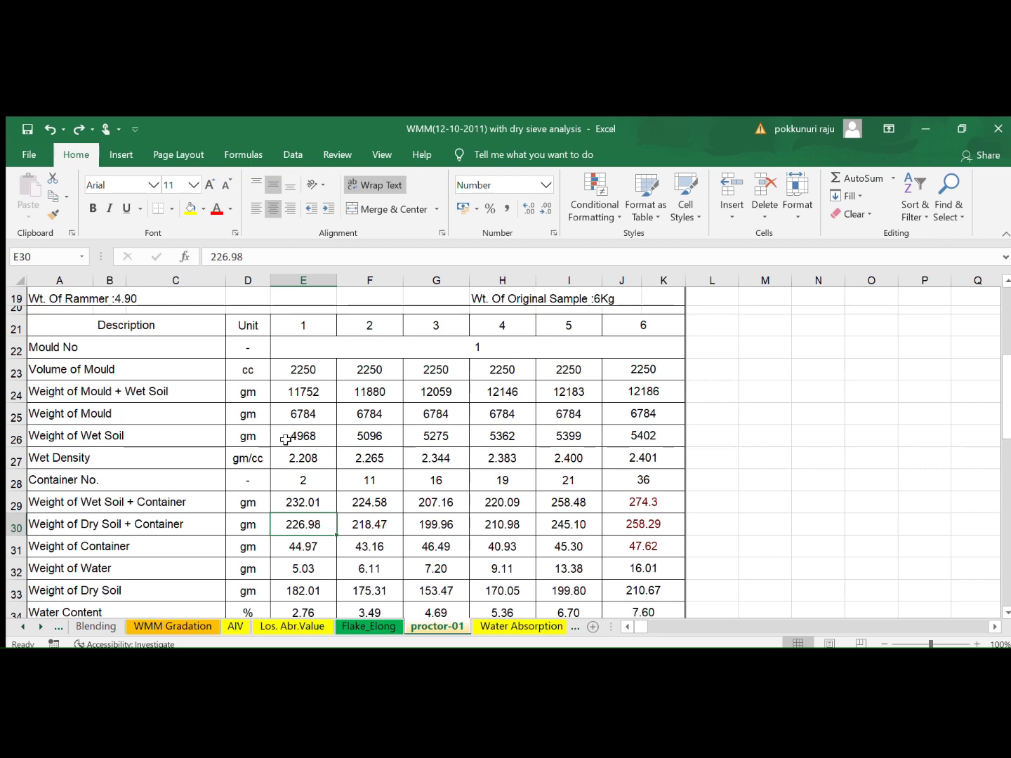
{"action": "key", "text": "Down"}
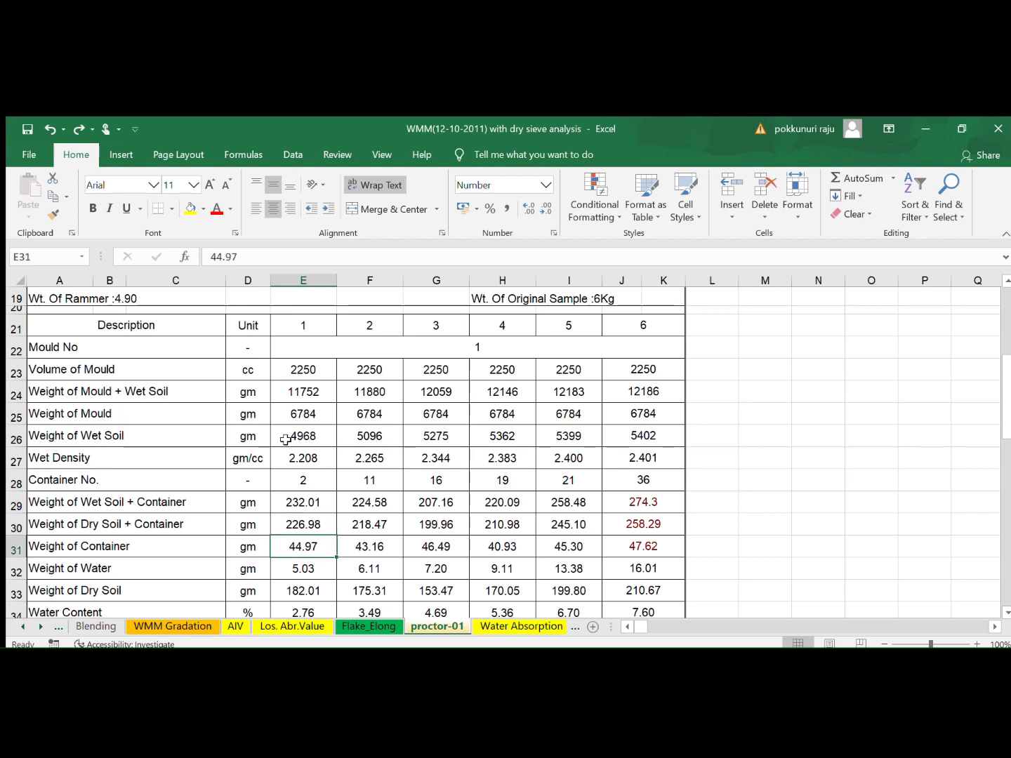
{"action": "key", "text": "Down"}
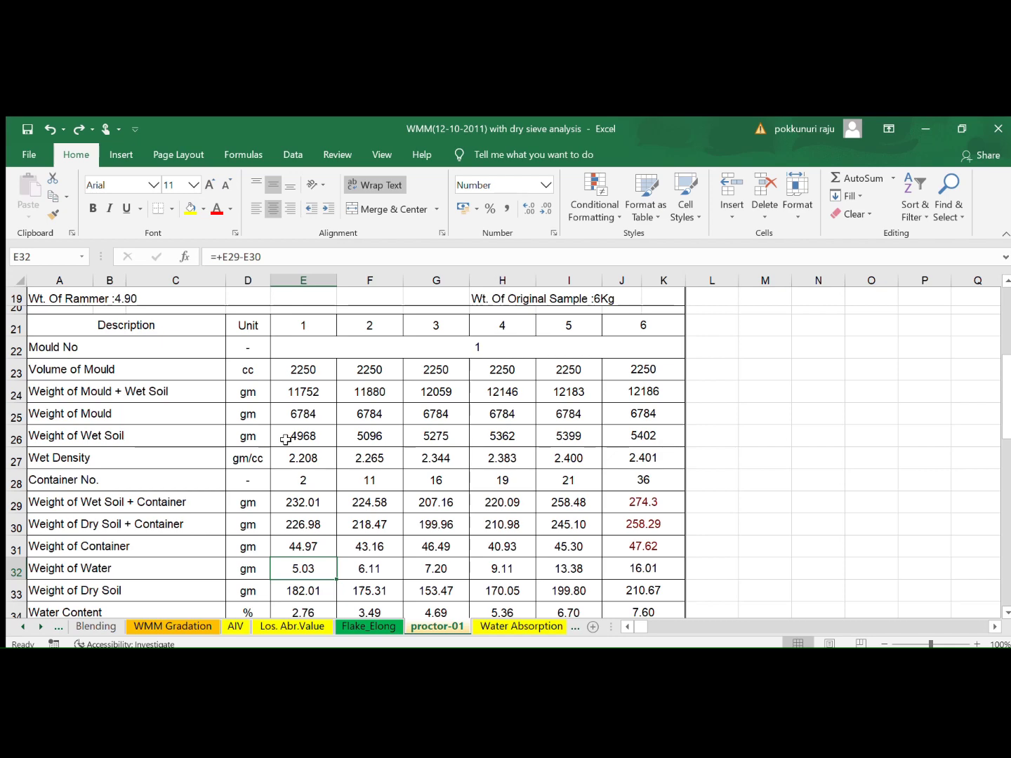
{"action": "key", "text": "Down"}
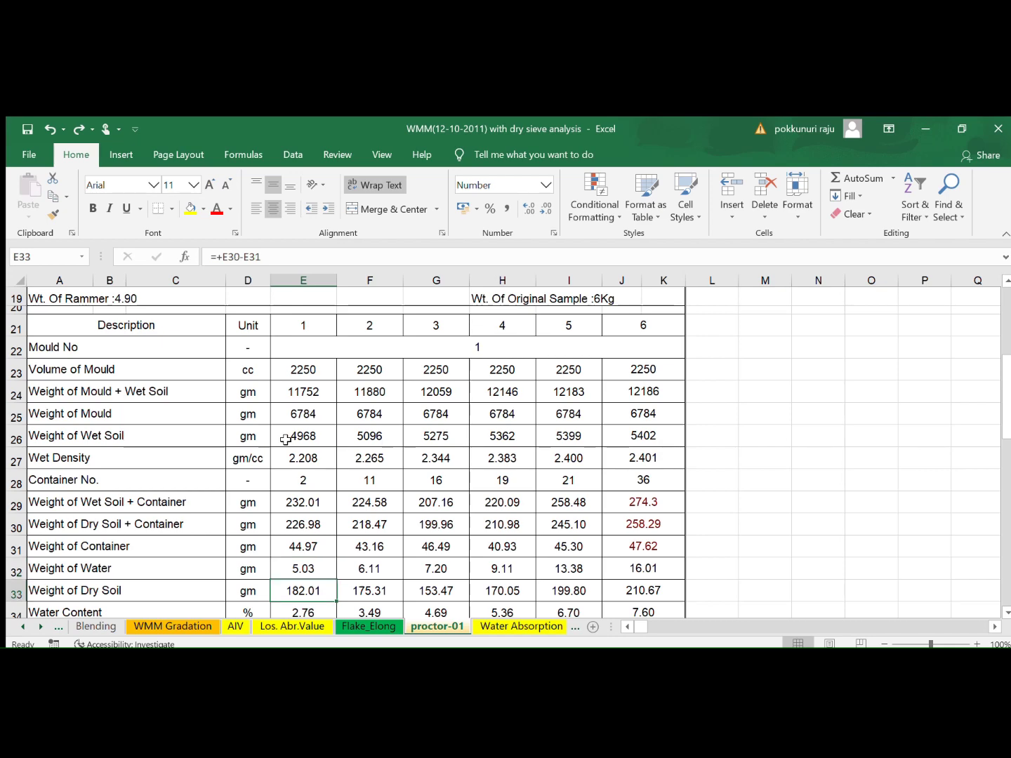
{"action": "key", "text": "Down"}
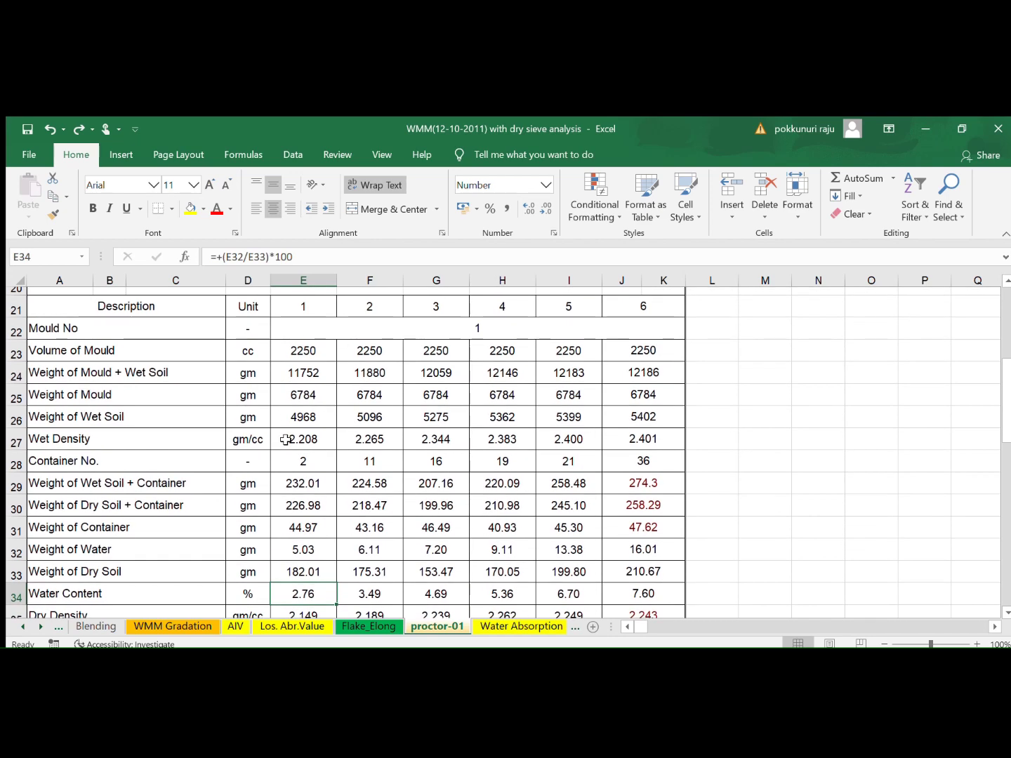
{"action": "key", "text": "Down"}
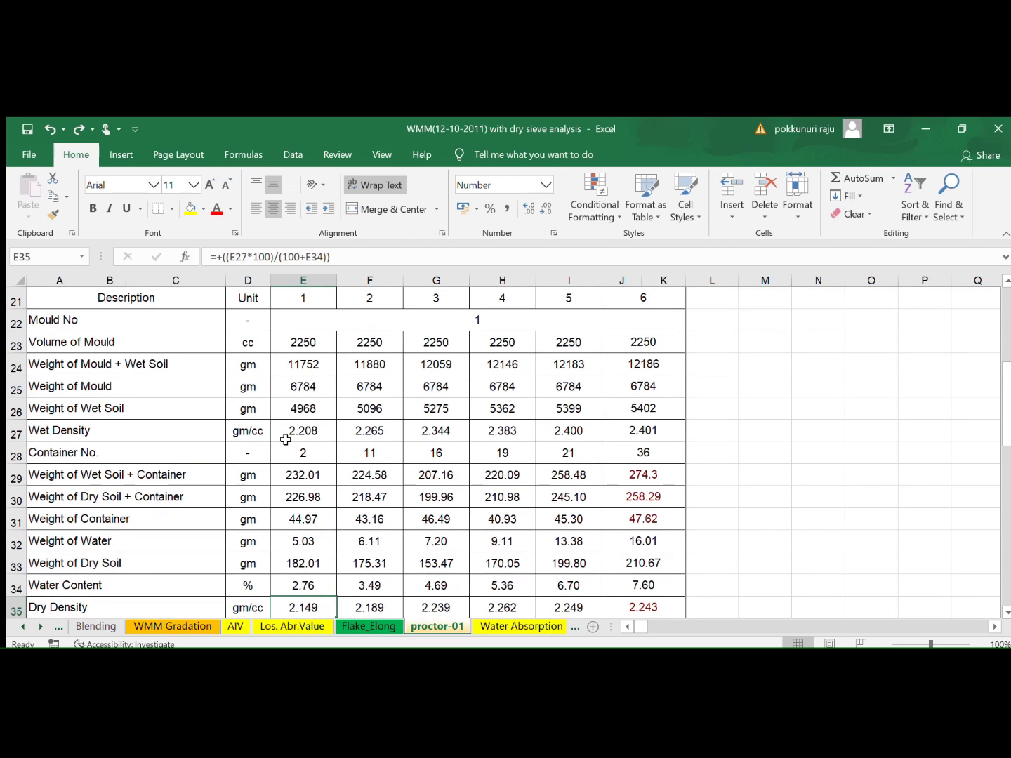
- Examine the proctor-01 sheet's dry density row and density-moisture curve, and revisit the trial data table
{"action": "scroll", "coordinate": [286, 439], "scroll_direction": "down", "scroll_amount": 1}
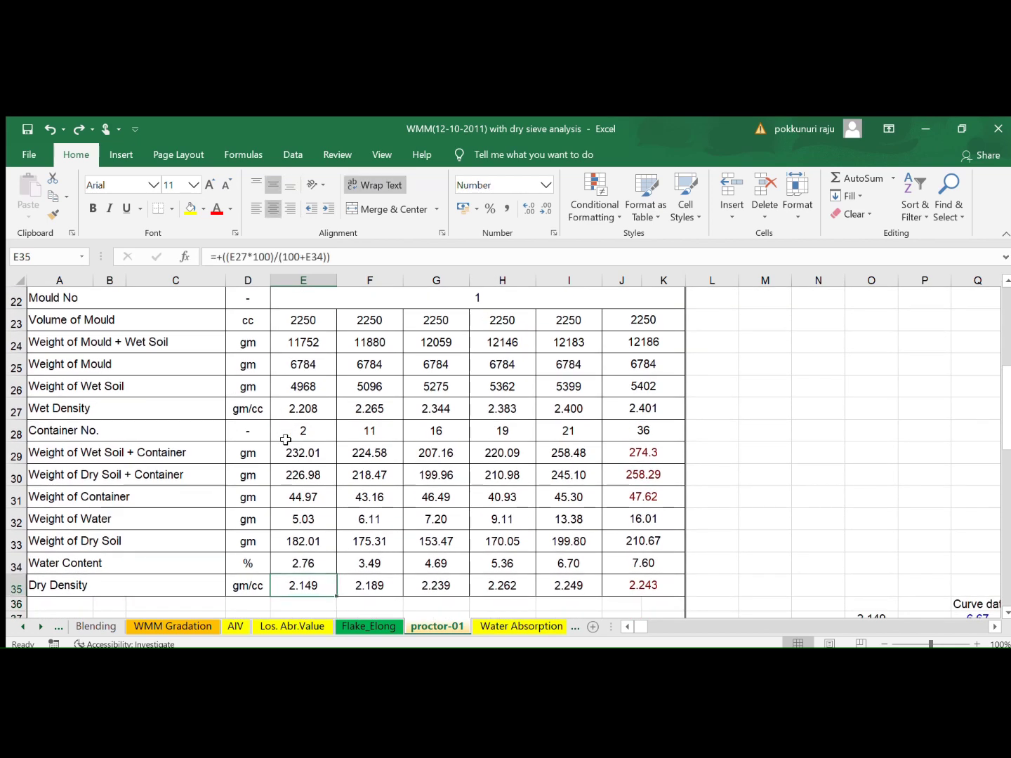
{"action": "key", "text": "Up"}
{"action": "key", "text": "Down"}
{"action": "scroll", "coordinate": [287, 439], "scroll_direction": "down", "scroll_amount": 3}
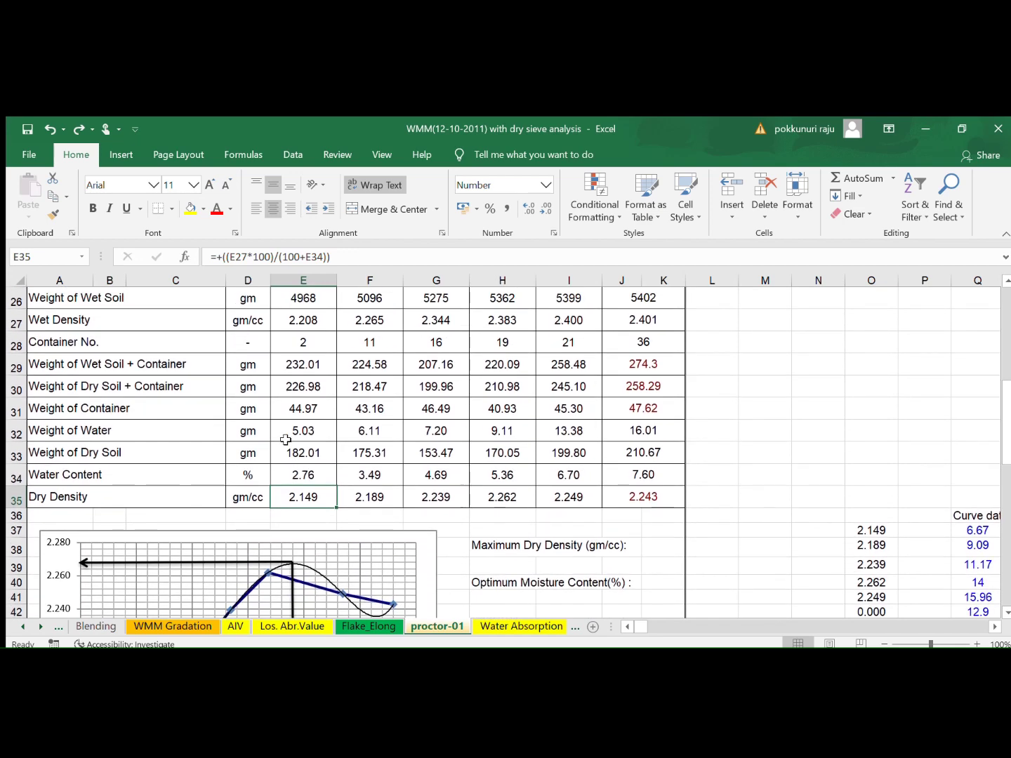
{"action": "scroll", "coordinate": [286, 439], "scroll_direction": "down", "scroll_amount": 3}
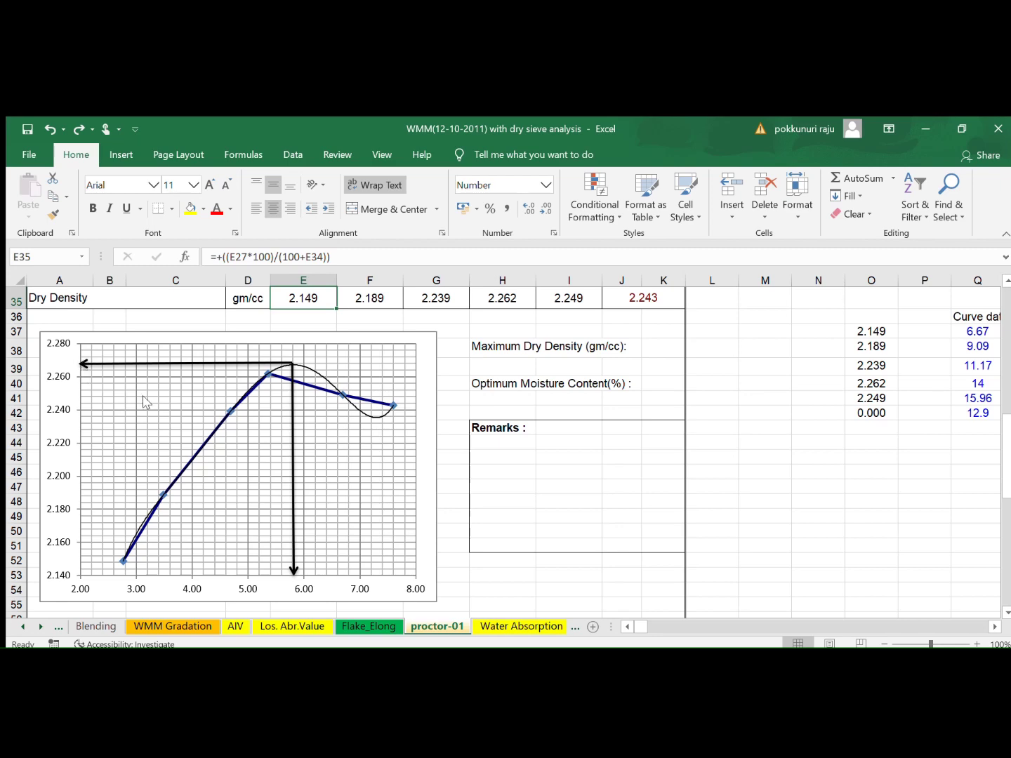
{"action": "scroll", "coordinate": [233, 427], "scroll_direction": "up", "scroll_amount": 7}
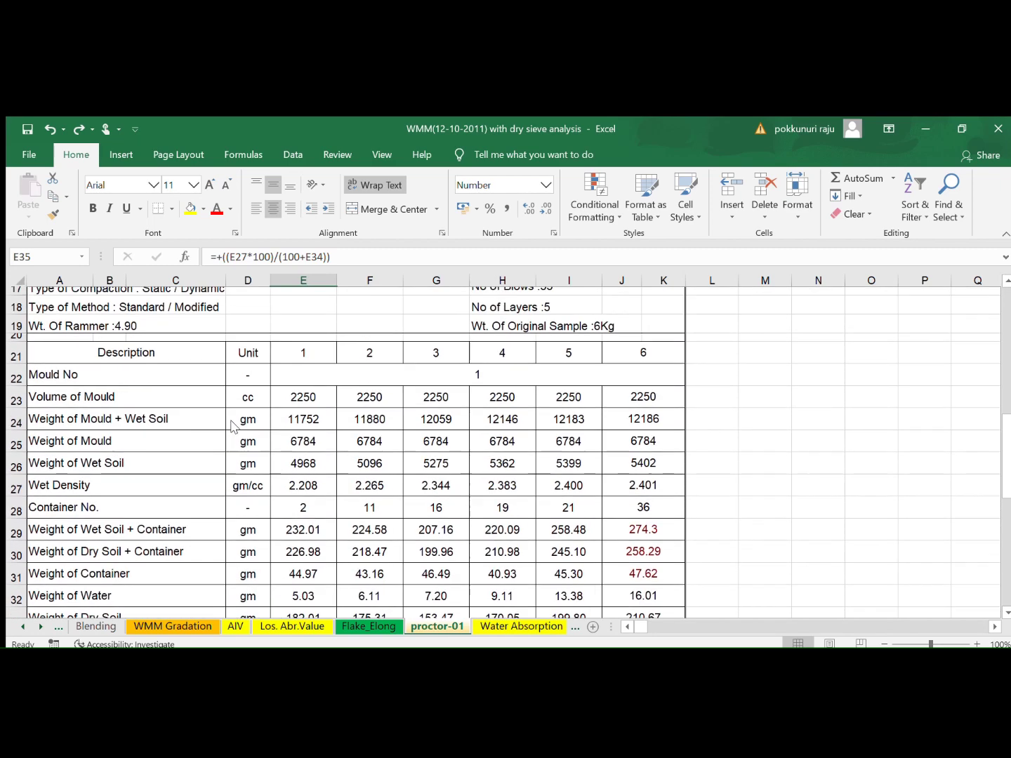
{"action": "scroll", "coordinate": [236, 426], "scroll_direction": "down", "scroll_amount": 1}
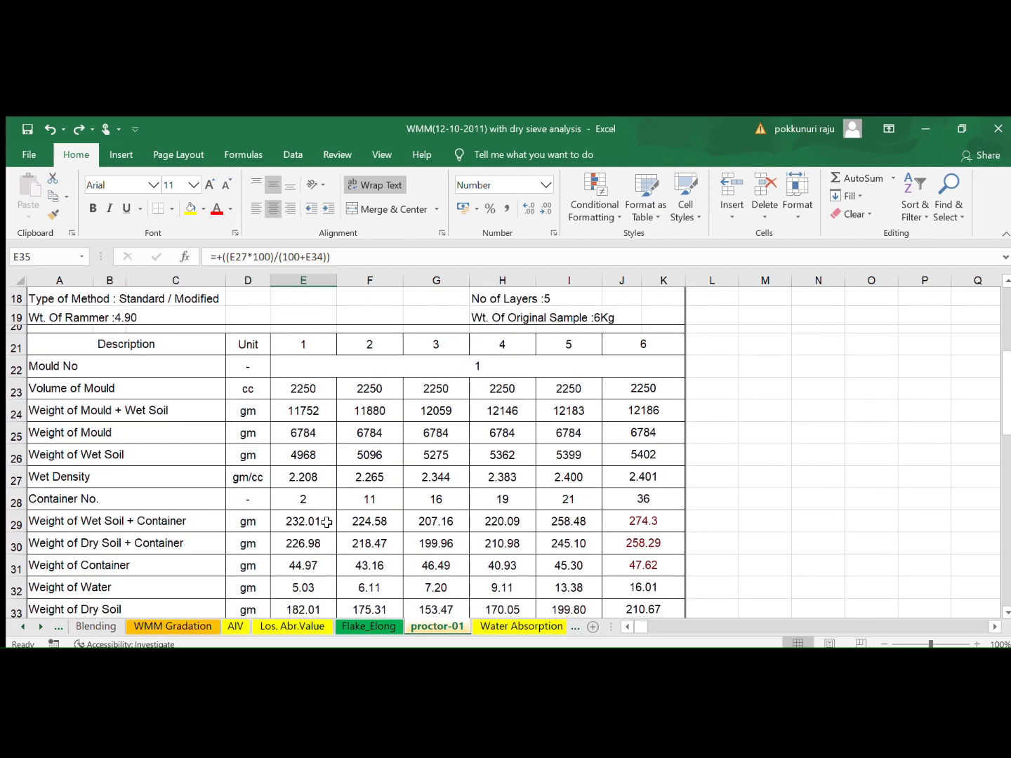
- View the Water Absorption sheet's basket method table for the specific gravity and water absorption of coarse aggregates
{"action": "left_click", "coordinate": [483, 627]}
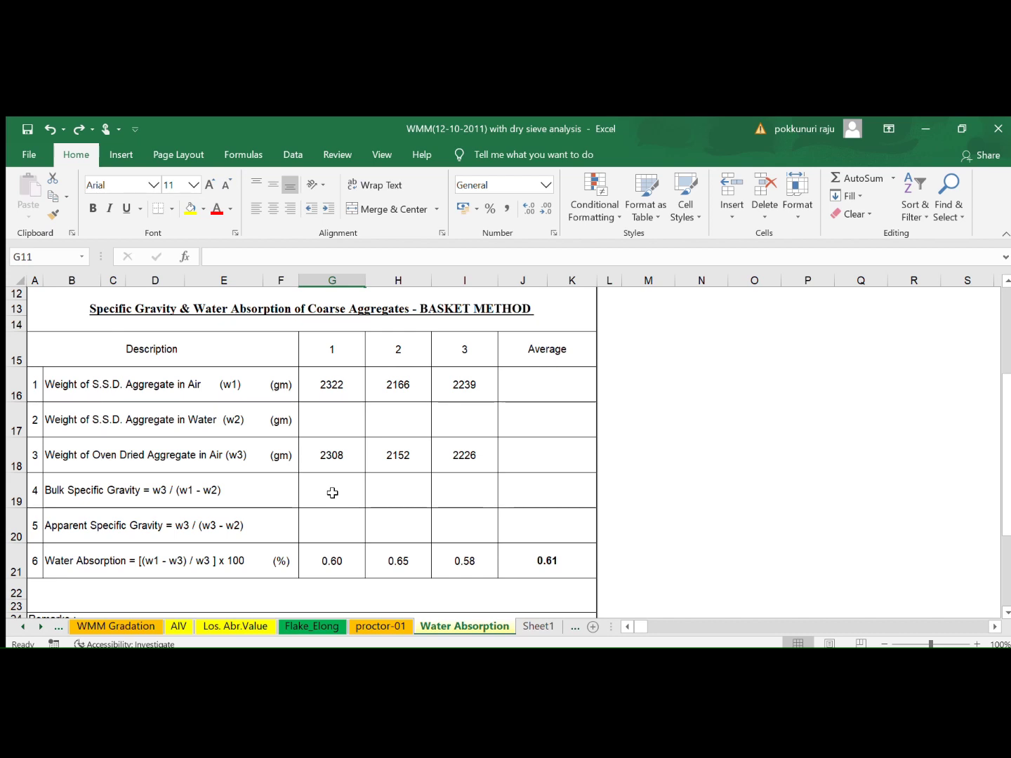
{"action": "scroll", "coordinate": [332, 493], "scroll_direction": "up", "scroll_amount": 1}
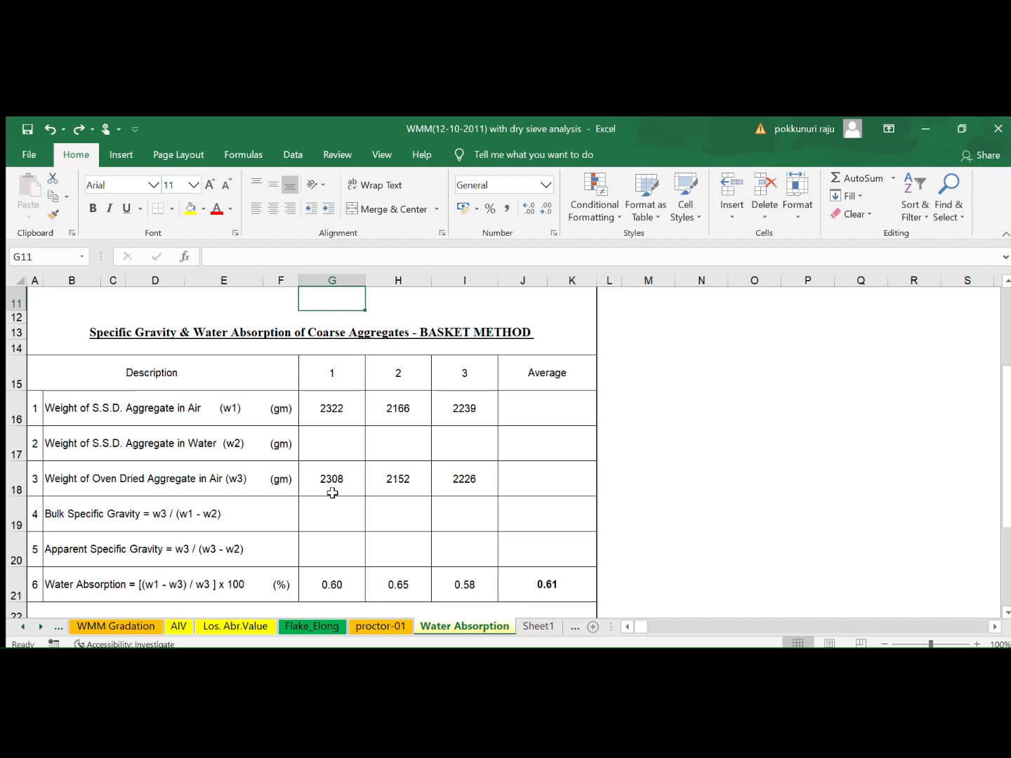
{"action": "scroll", "coordinate": [331, 493], "scroll_direction": "down", "scroll_amount": 1}
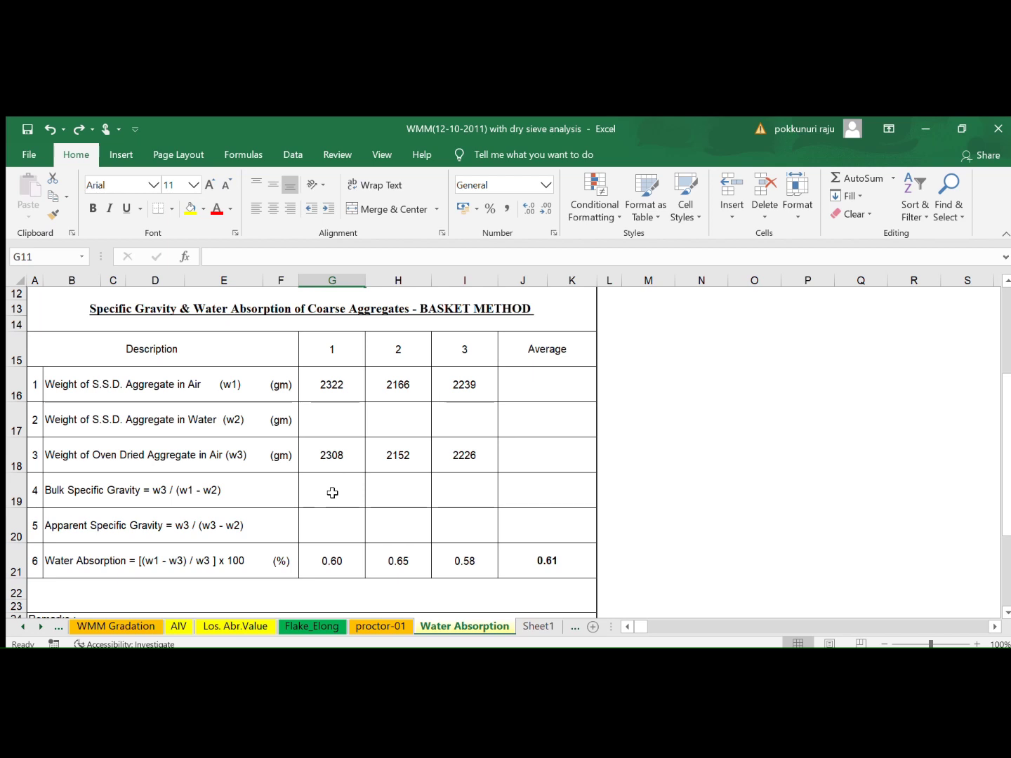
{"action": "scroll", "coordinate": [332, 492], "scroll_direction": "down", "scroll_amount": 2}
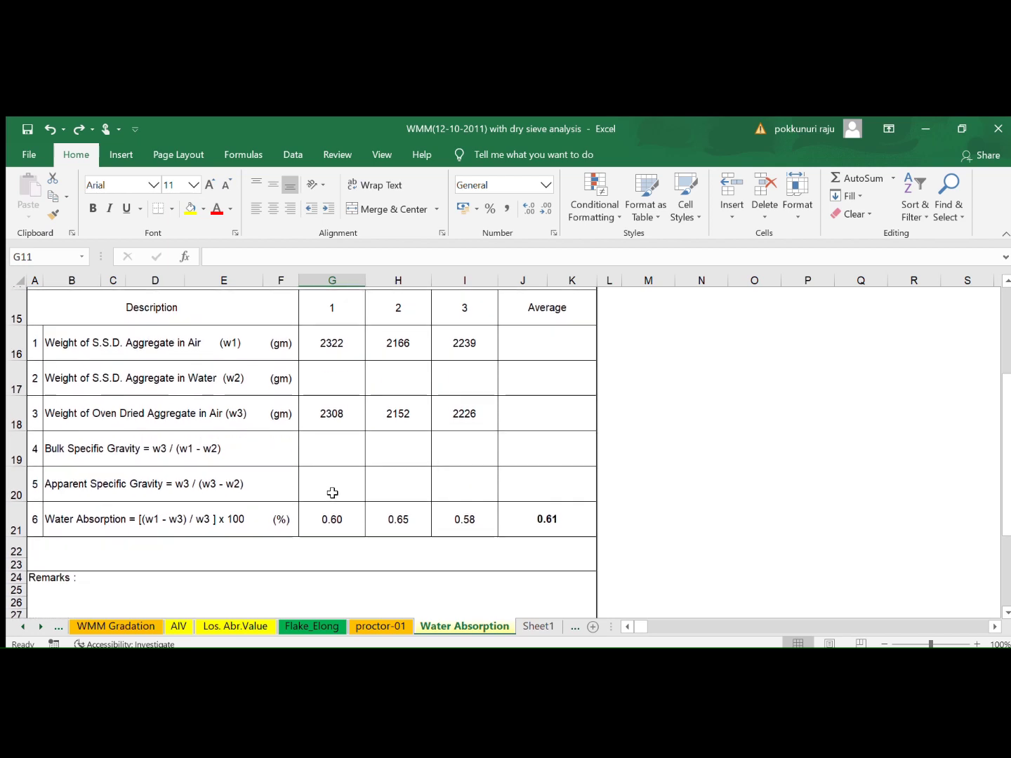
{"action": "scroll", "coordinate": [332, 493], "scroll_direction": "up", "scroll_amount": 1}
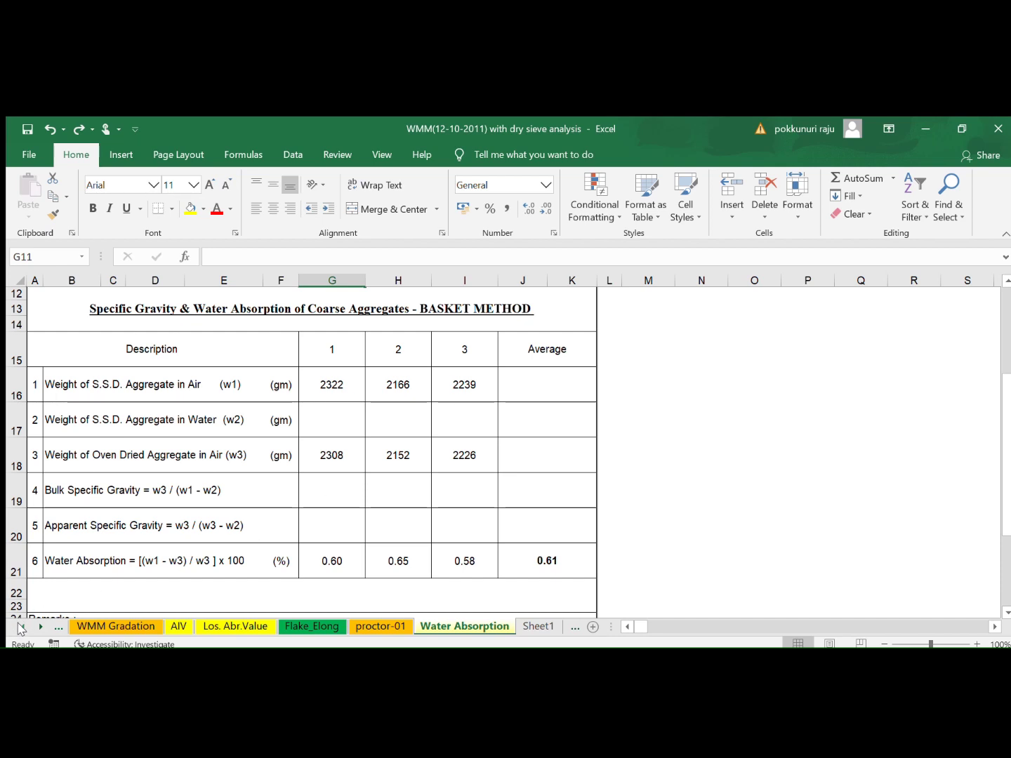
- Return to the Abstract sheet near the start of the workbook and view the WMM mix design summary
{"action": "left_click", "coordinate": [21, 624]}
{"action": "left_click", "coordinate": [20, 624]}
{"action": "left_click", "coordinate": [21, 624]}
{"action": "left_click", "coordinate": [21, 624]}
{"action": "left_click", "coordinate": [20, 624]}
{"action": "left_click", "coordinate": [20, 624]}
{"action": "left_click", "coordinate": [20, 624]}
{"action": "left_click", "coordinate": [21, 624]}
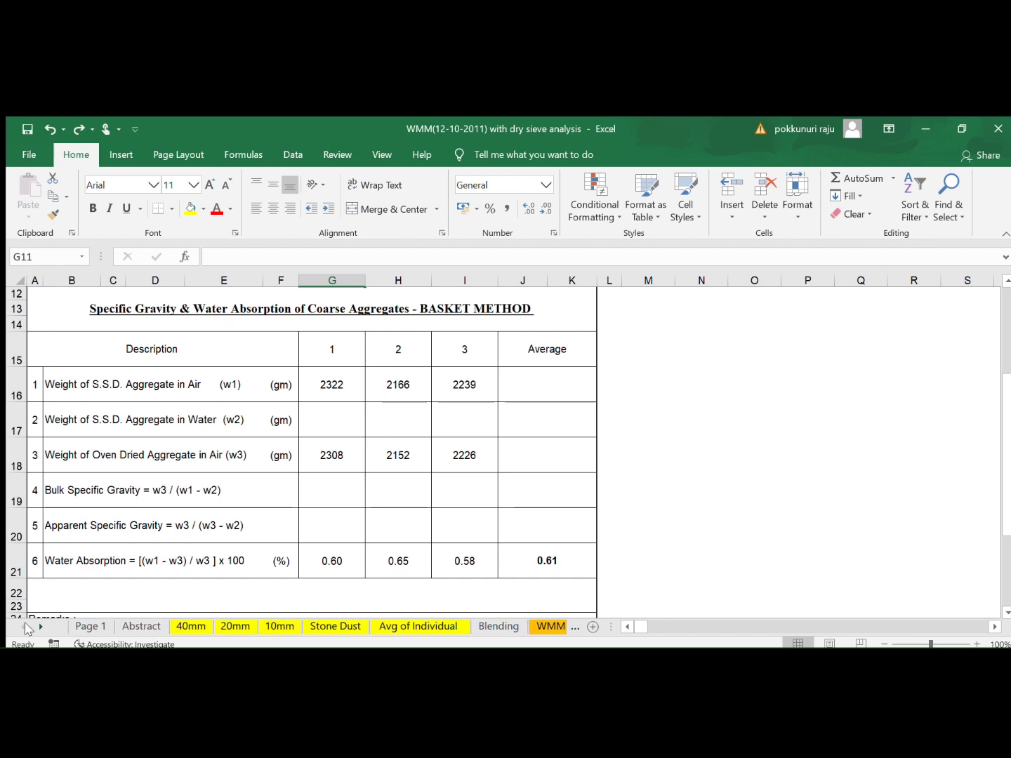
{"action": "left_click", "coordinate": [130, 627]}
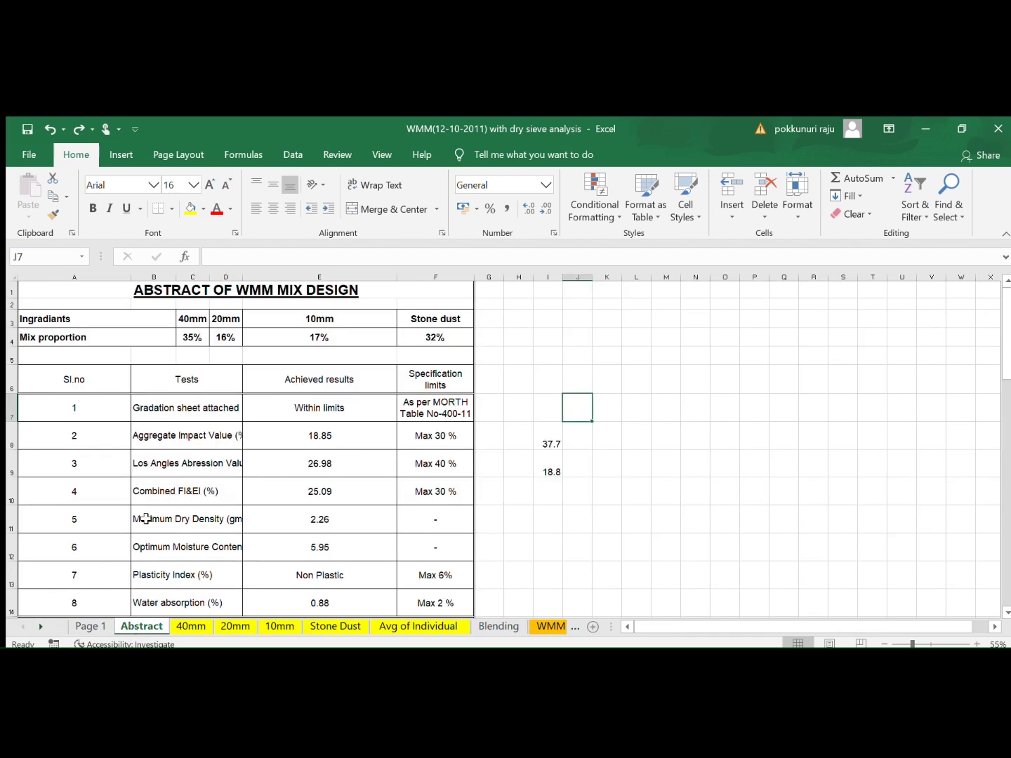
{"action": "left_click", "coordinate": [259, 478]}
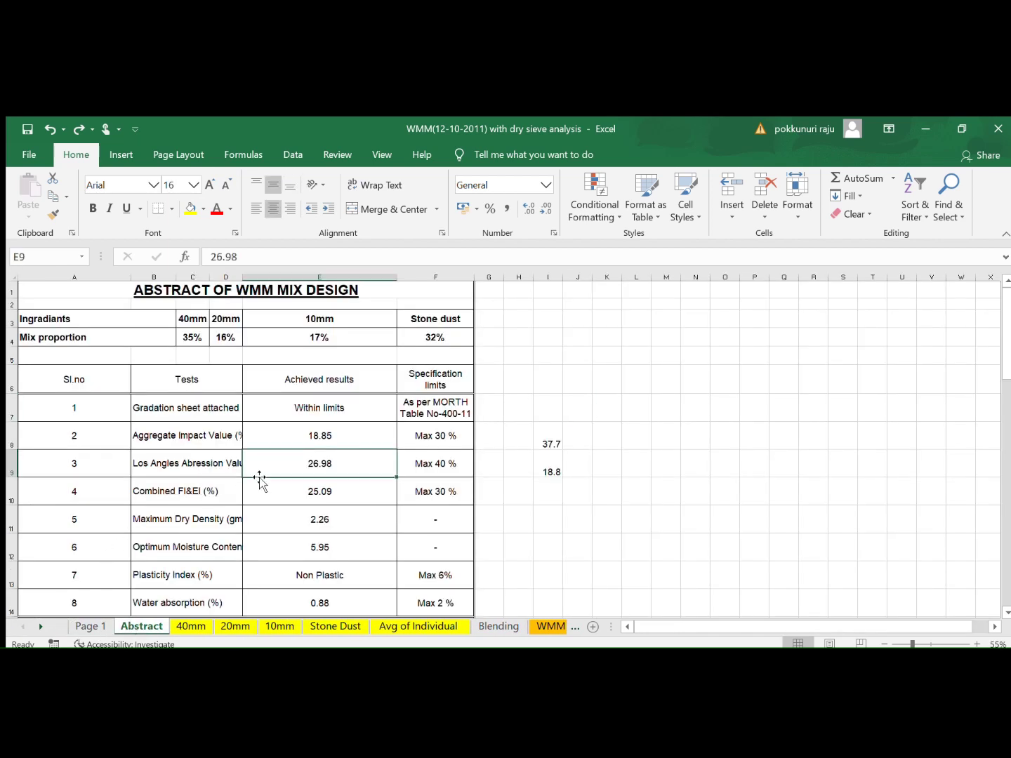
{"action": "scroll", "coordinate": [259, 478], "scroll_direction": "down", "scroll_amount": 1}
{"action": "scroll", "coordinate": [259, 478], "scroll_direction": "up", "scroll_amount": 1}
- Inspect the mix proportions of the 40mm, 20mm, 10mm and stone dust ingredients on the Abstract sheet
{"action": "left_click", "coordinate": [188, 342]}
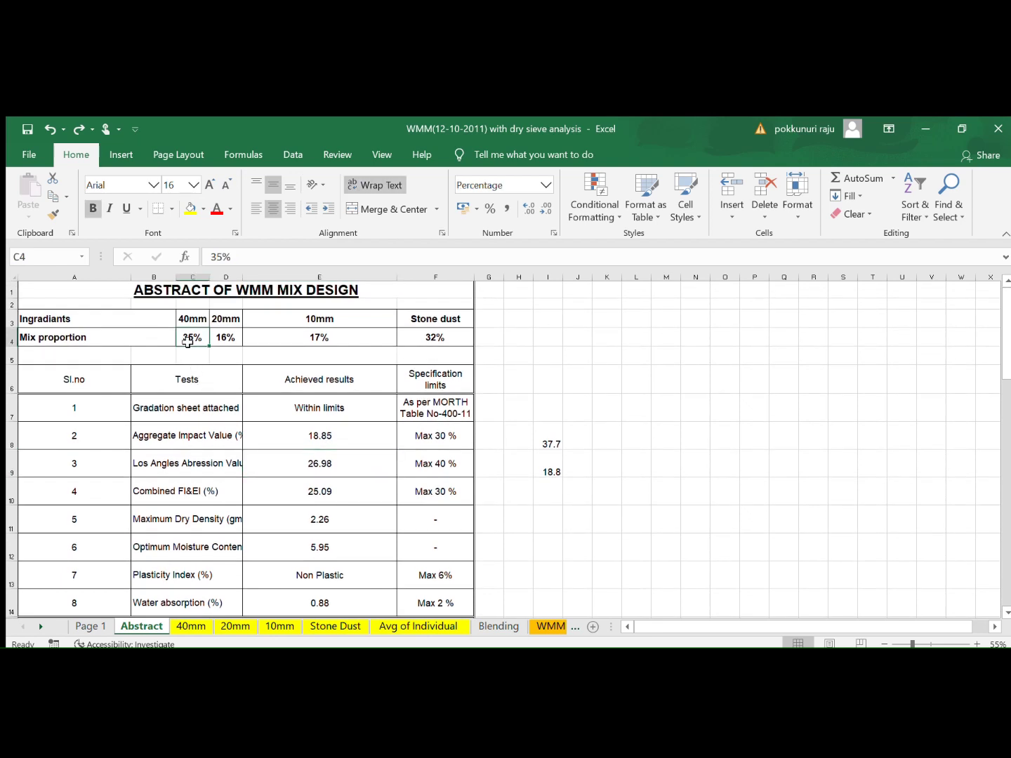
{"action": "left_click", "coordinate": [227, 337]}
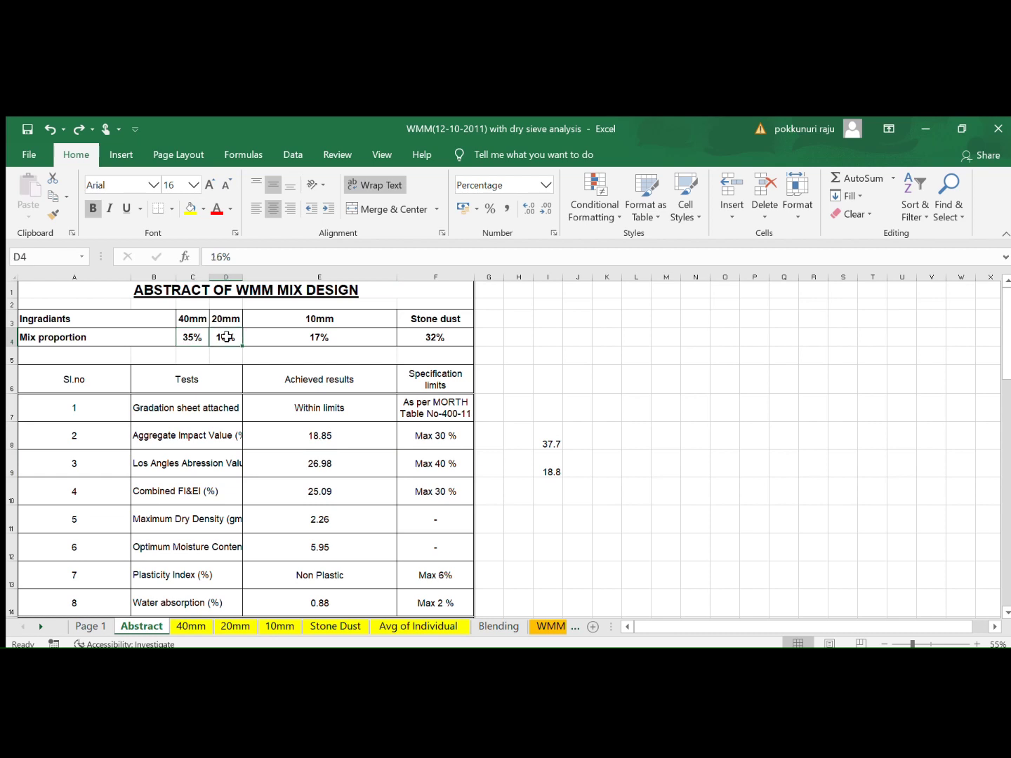
{"action": "left_click", "coordinate": [292, 341]}
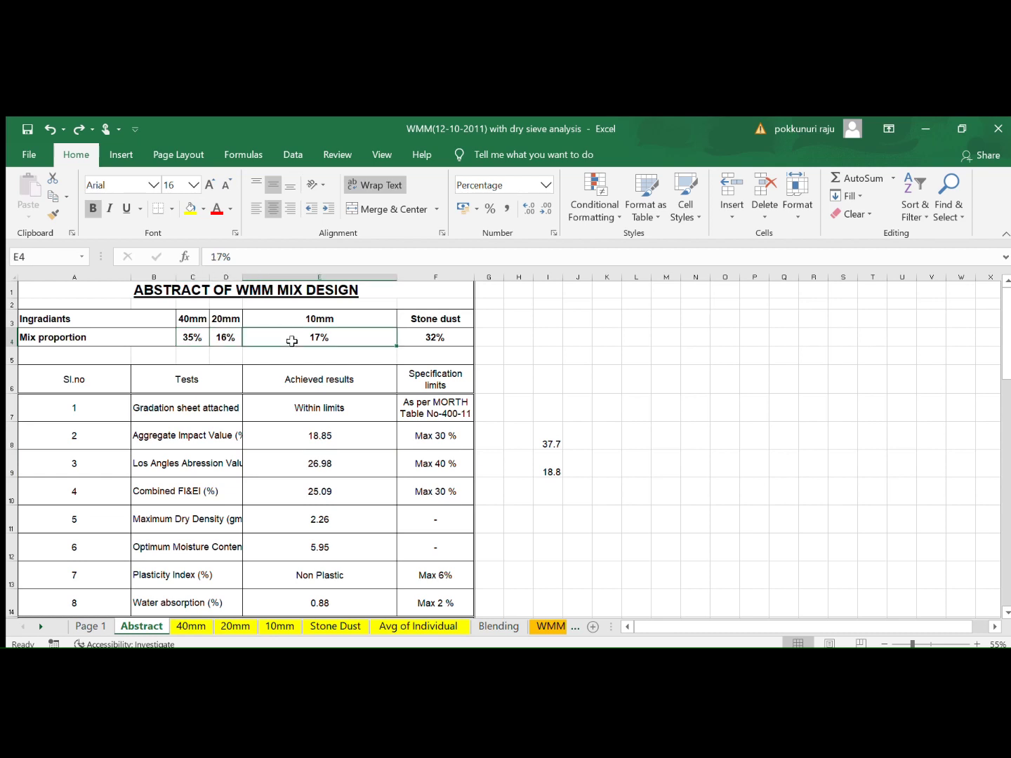
{"action": "left_click", "coordinate": [431, 341]}
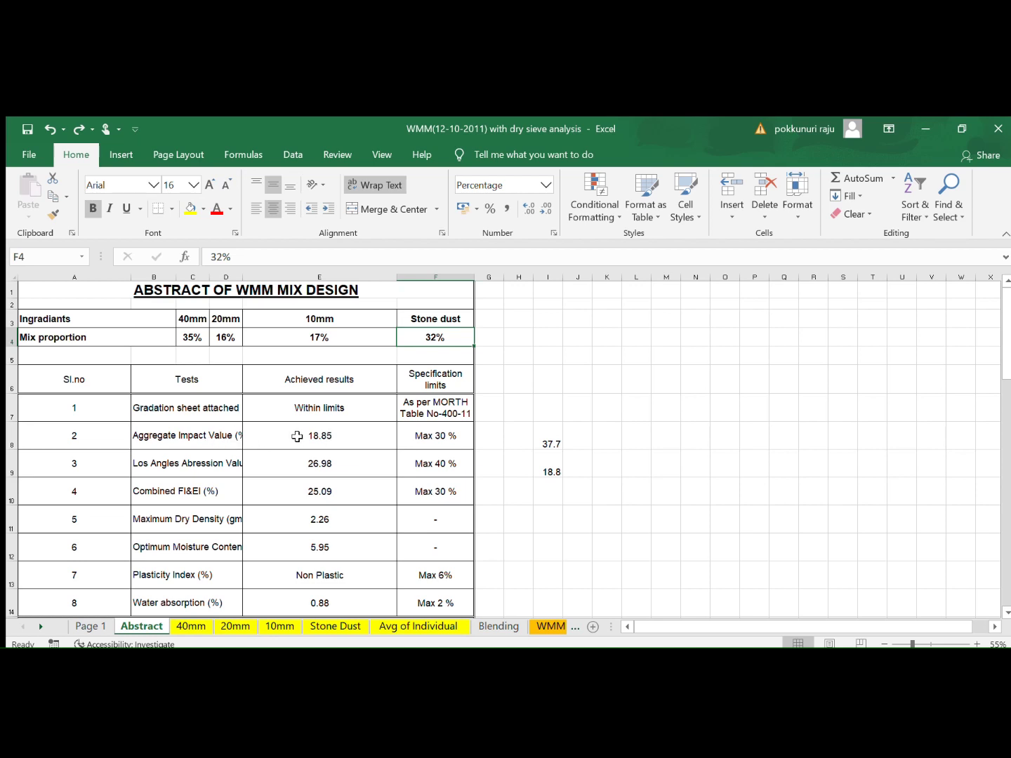
- Review the achieved test results on the Abstract sheet, from aggregate impact value and abrasion to moisture content and water absorption
{"action": "left_click_drag", "start_coordinate": [328, 437], "coordinate": [332, 476]}
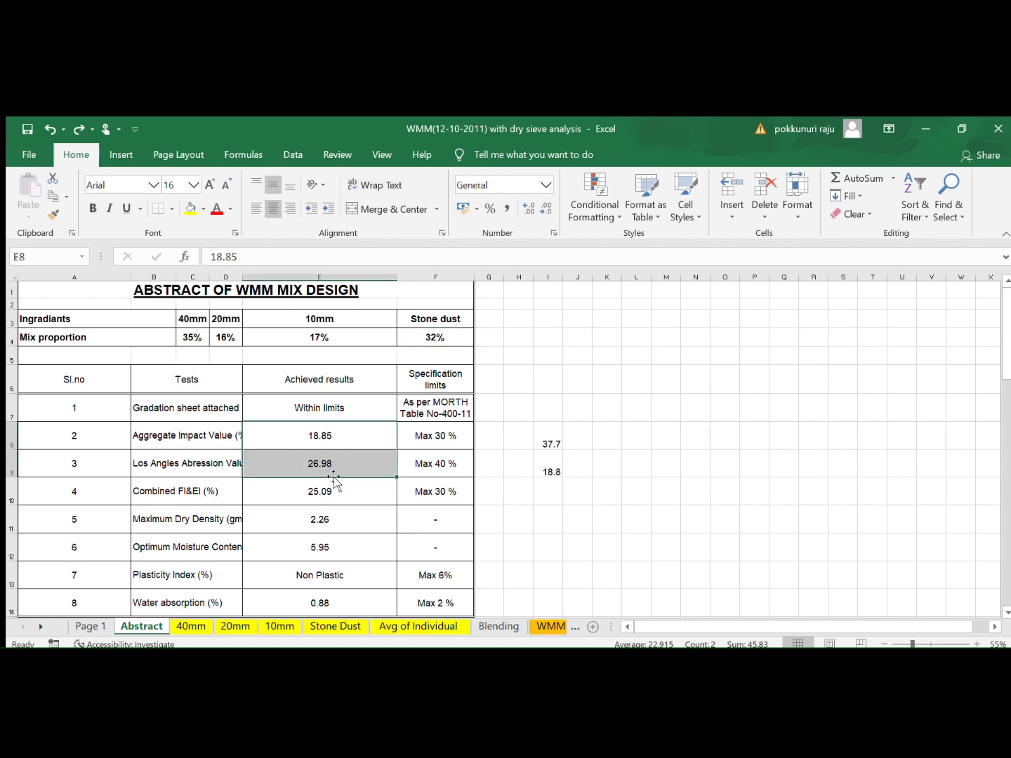
{"action": "left_click", "coordinate": [339, 507]}
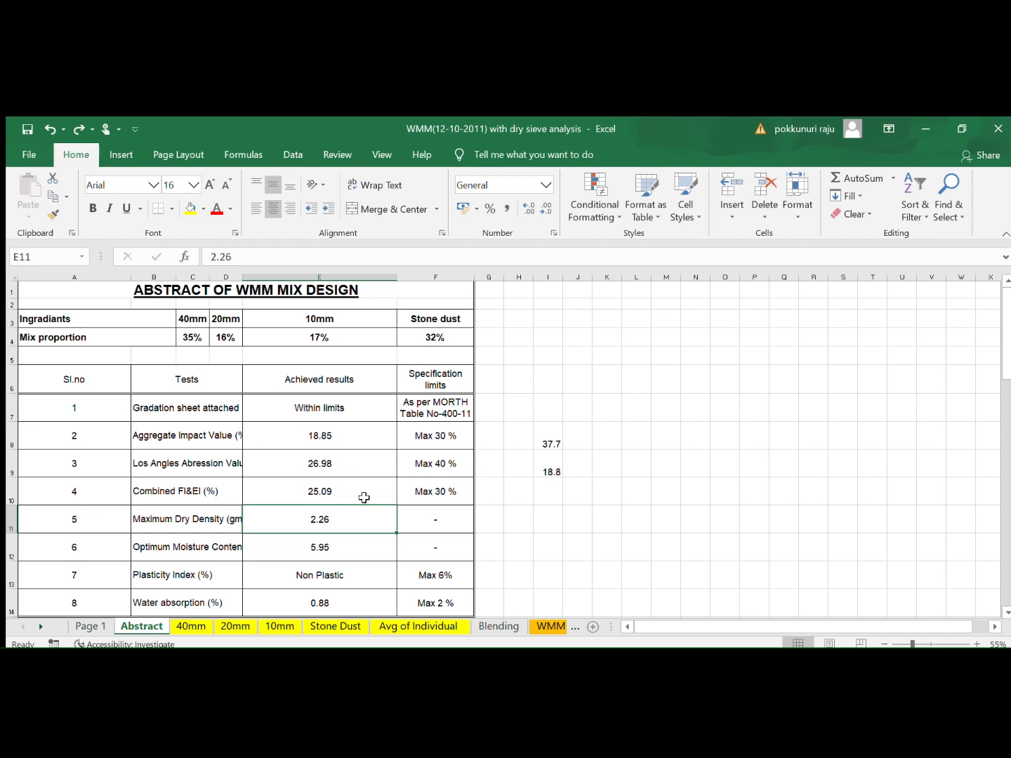
{"action": "left_click", "coordinate": [349, 492]}
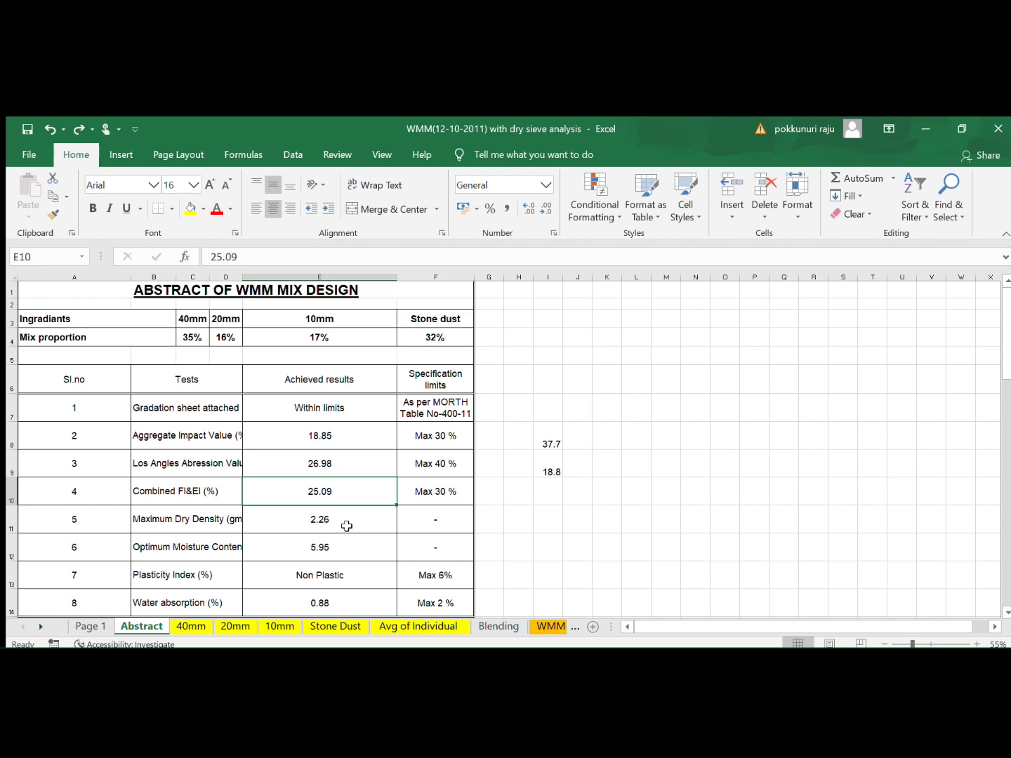
{"action": "left_click", "coordinate": [347, 526]}
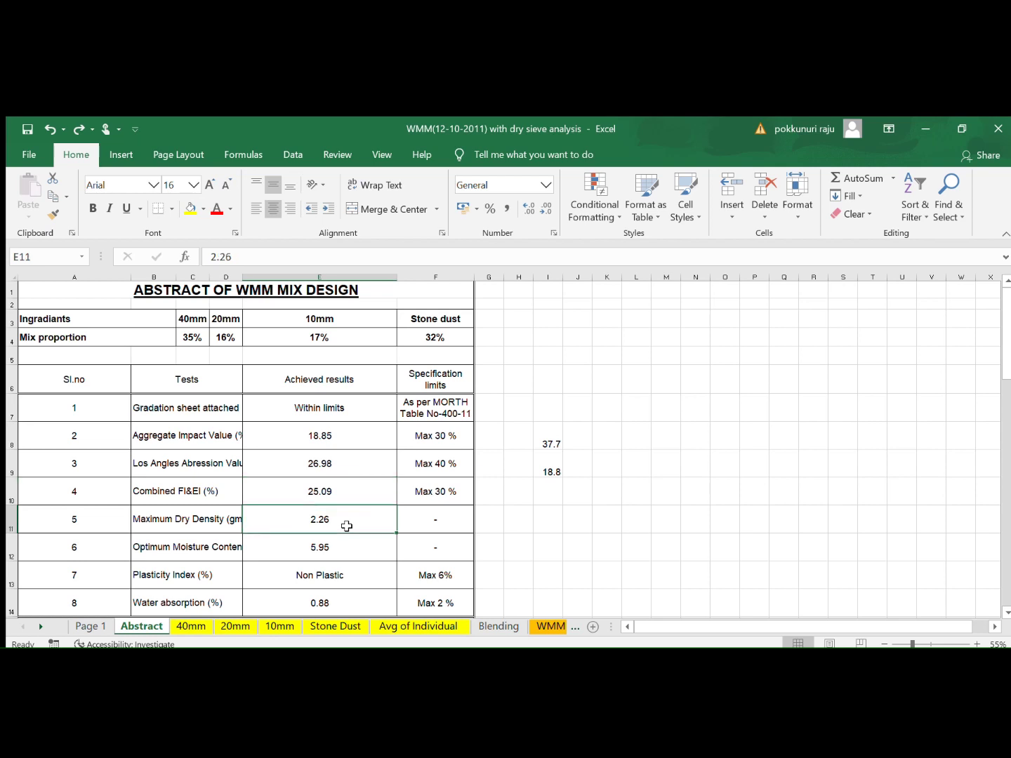
{"action": "left_click", "coordinate": [338, 547]}
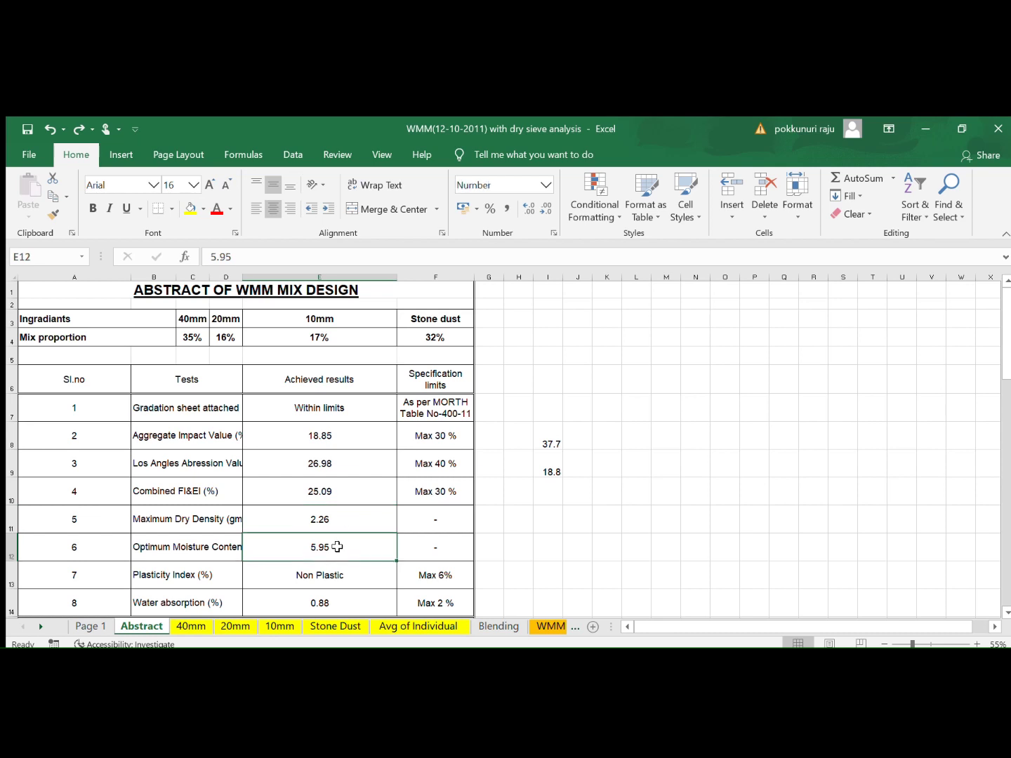
{"action": "scroll", "coordinate": [337, 547], "scroll_direction": "down", "scroll_amount": 2}
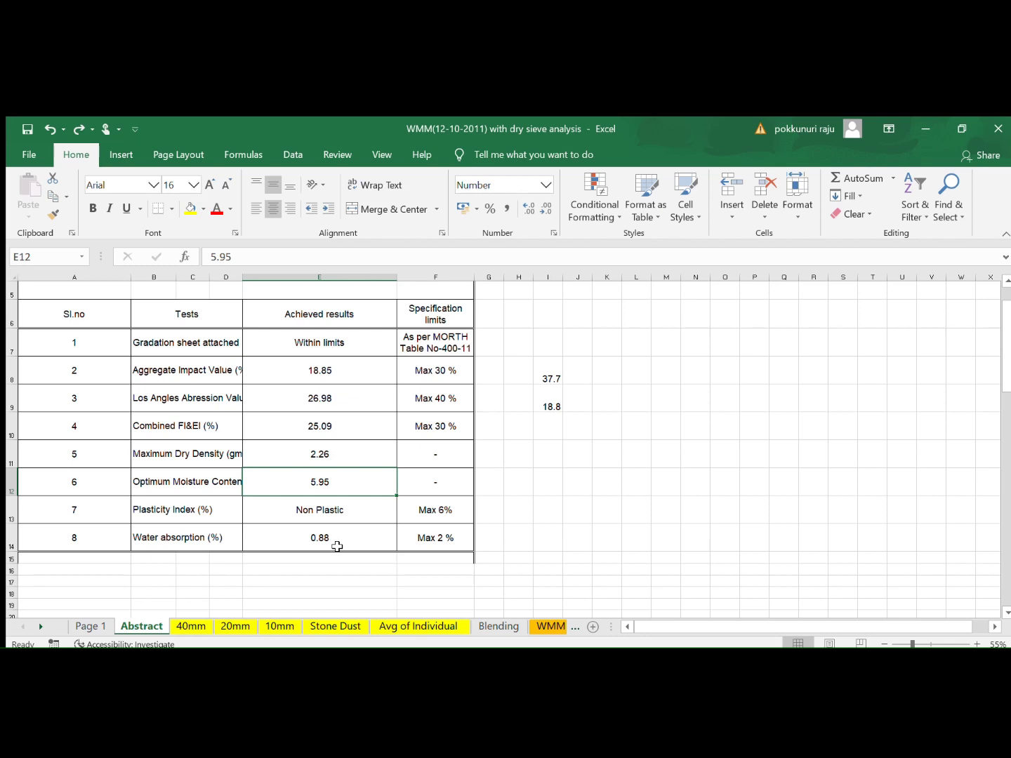
{"action": "scroll", "coordinate": [337, 546], "scroll_direction": "up", "scroll_amount": 2}
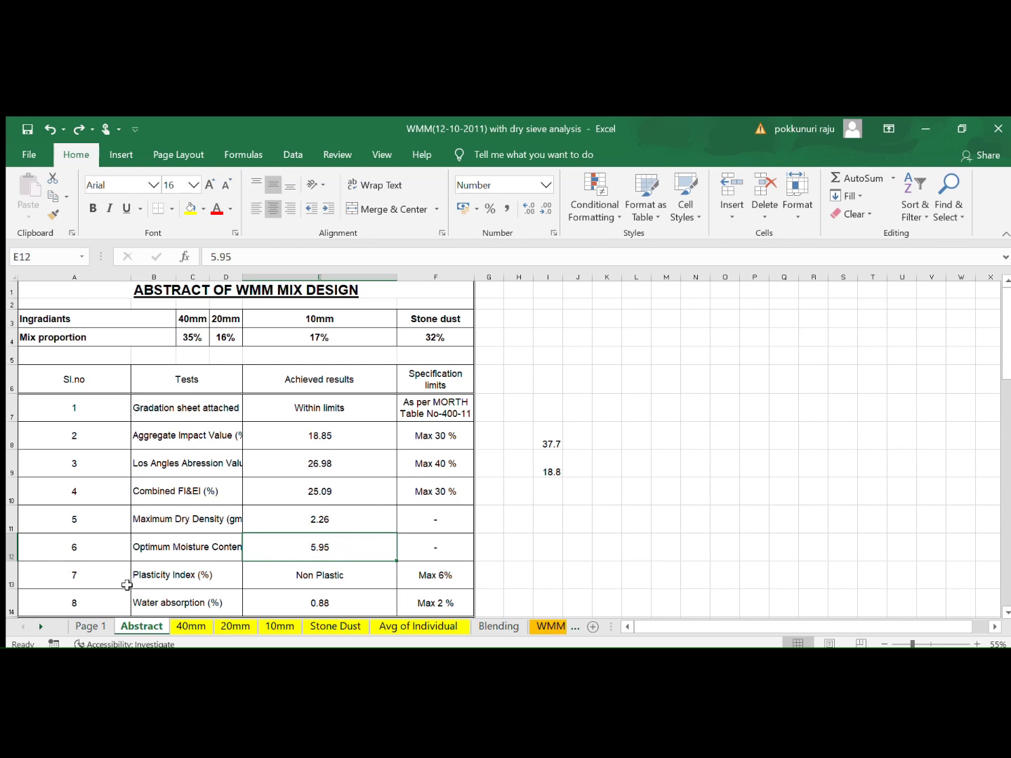
- View the Page 1 title sheet and go back to the Abstract sheet
{"action": "left_click", "coordinate": [85, 625]}
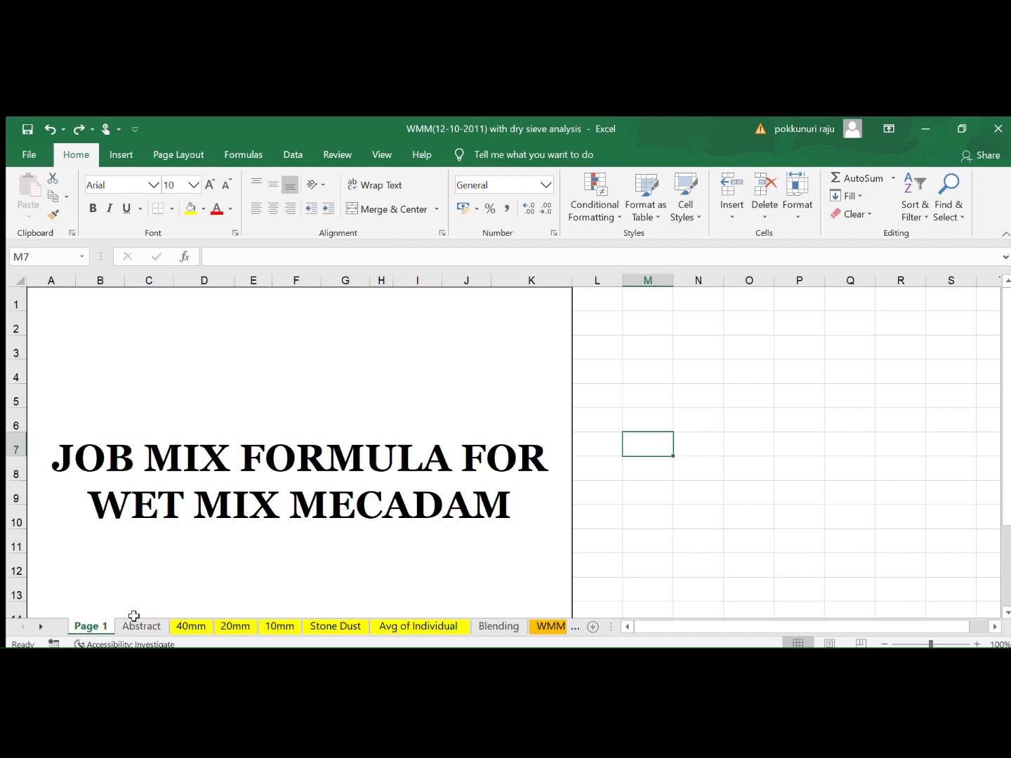
{"action": "left_click", "coordinate": [136, 624]}
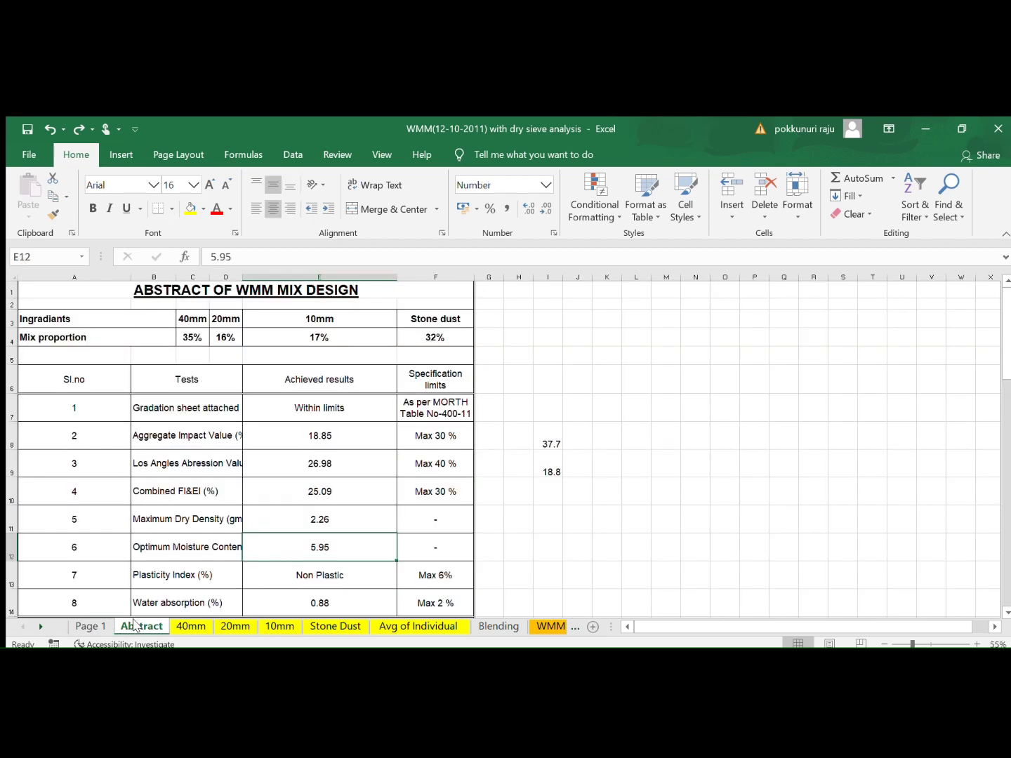